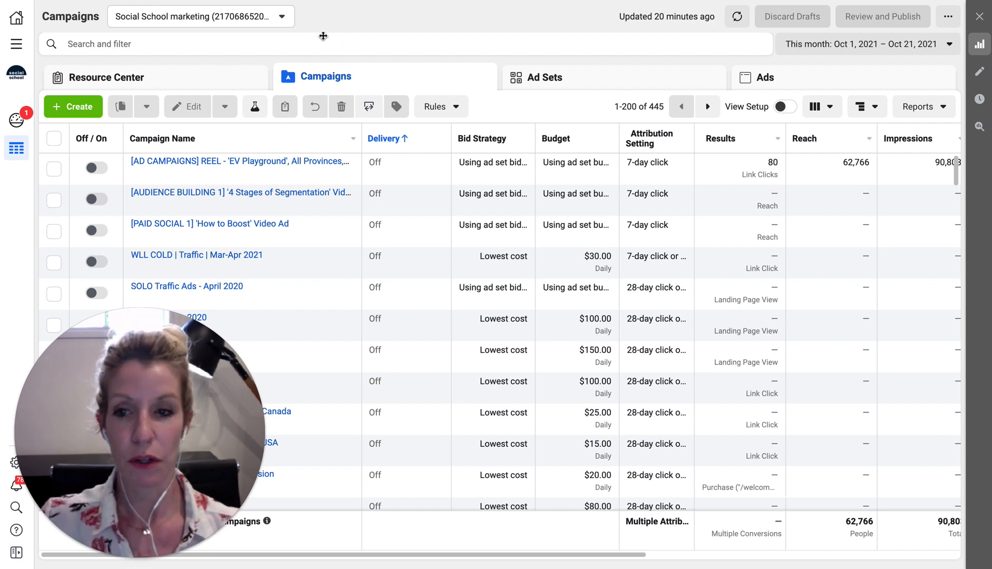
# - Start a new Auction campaign with the Brand awareness objective and expand the optional campaign naming section
pyautogui.moveTo(92, 540)
pyautogui.click(113, 558)
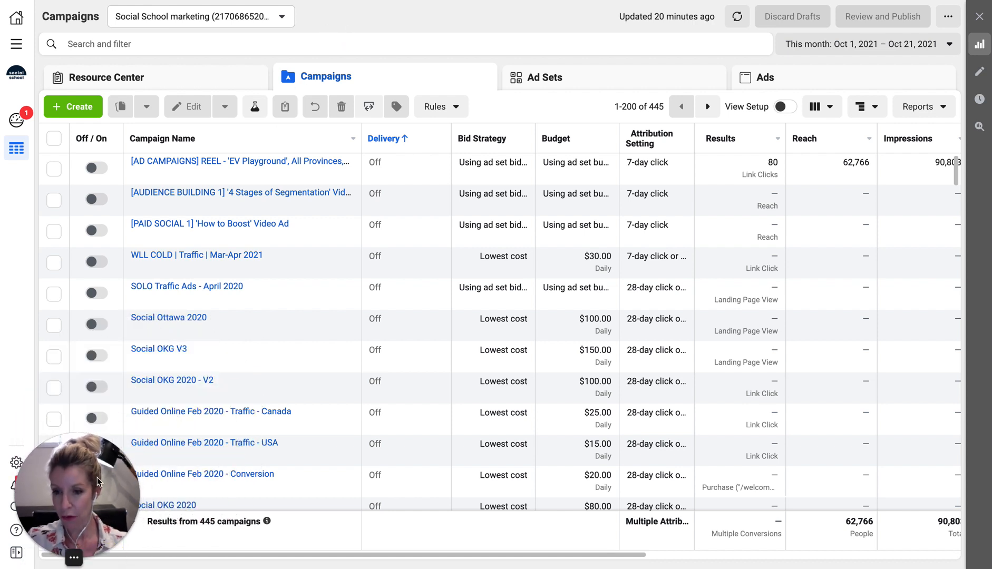
pyautogui.click(71, 106)
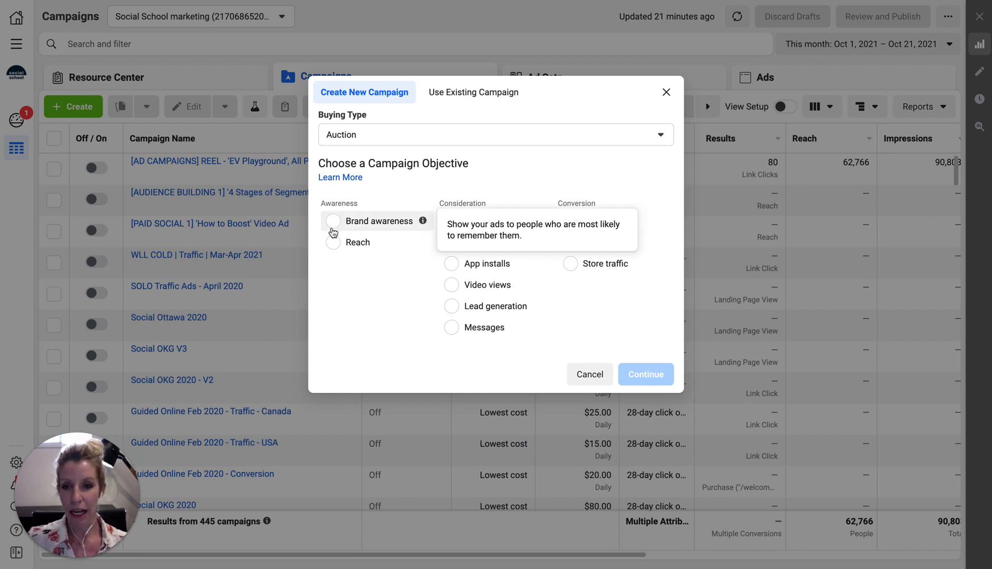
pyautogui.click(332, 221)
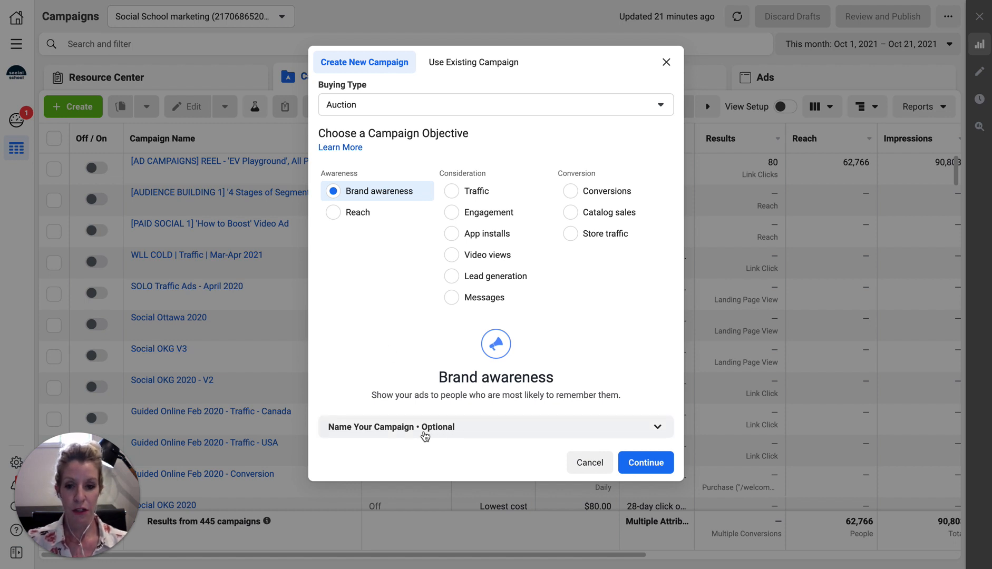
pyautogui.click(425, 431)
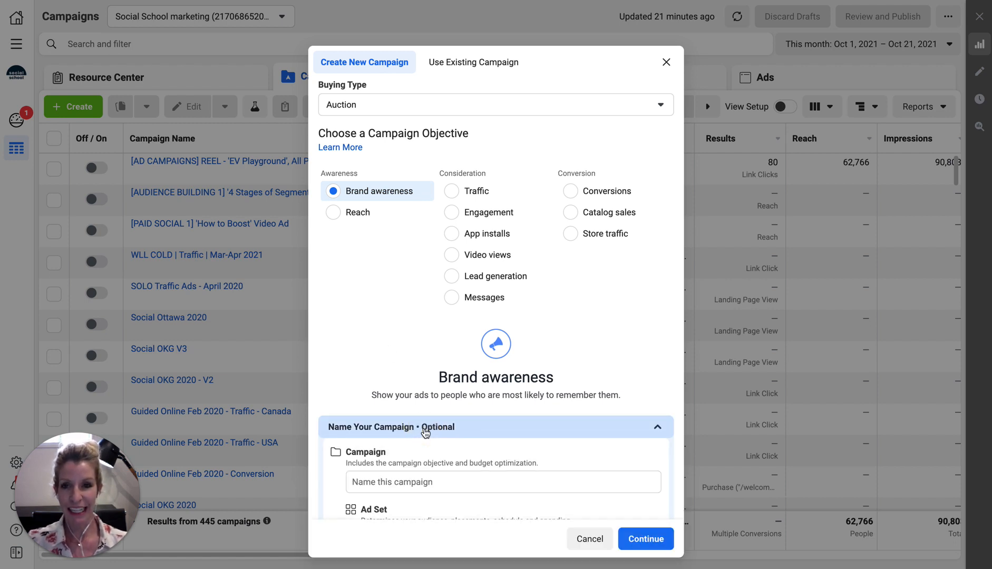
# - Switch to the Ad Copy board in Trello and collapse the workspace sidebar
pyautogui.click(218, 50)
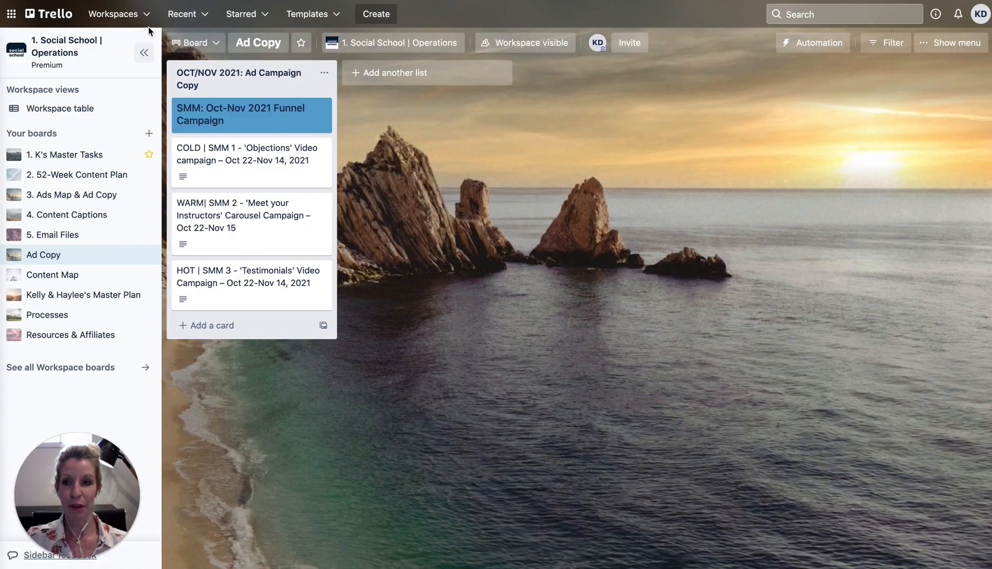
pyautogui.click(143, 52)
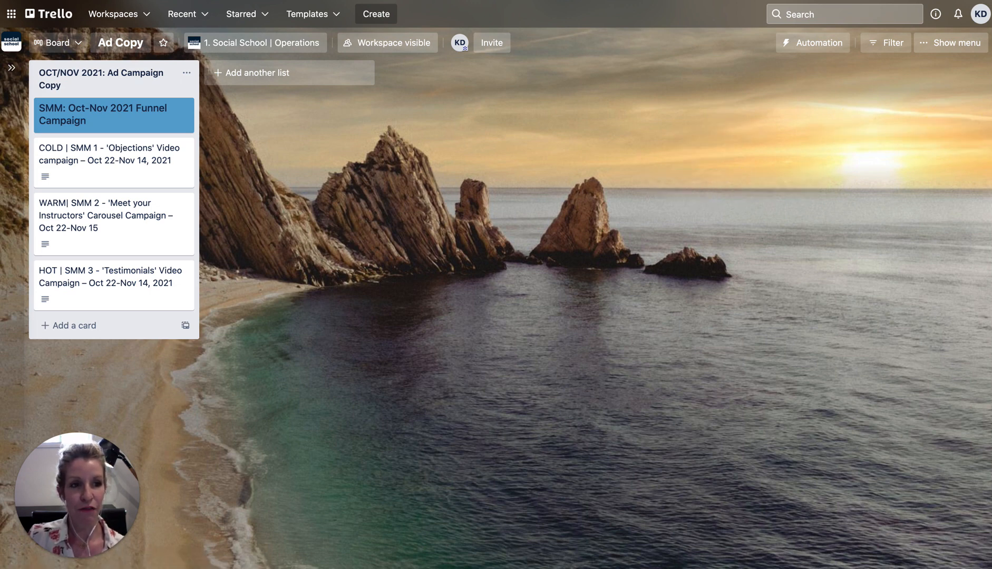
# - Bring the 3. OCT/NOV AD CONTENT Finder window into view, widen its Name column and expand the Marquis Program Campaigns folder down to the SMM 1 - Objections Video files
pyautogui.moveTo(991, 195); pyautogui.dragTo(560, 116)
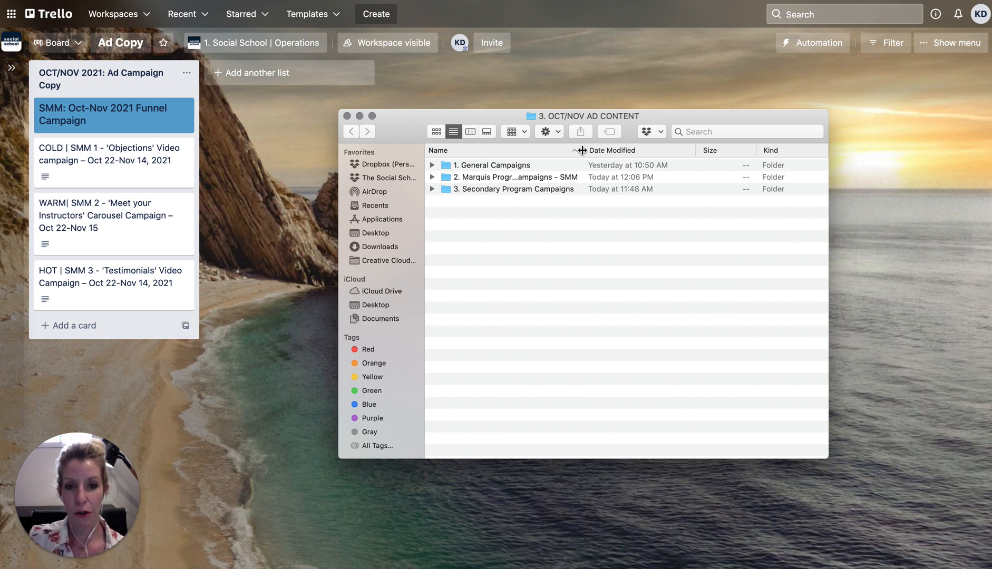
pyautogui.moveTo(582, 150); pyautogui.dragTo(672, 150)
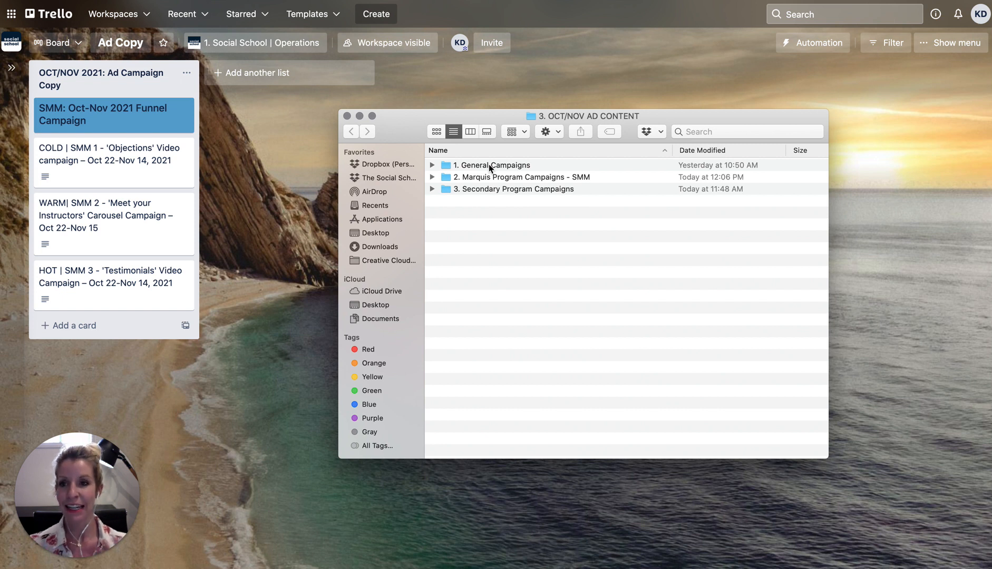
pyautogui.click(432, 178)
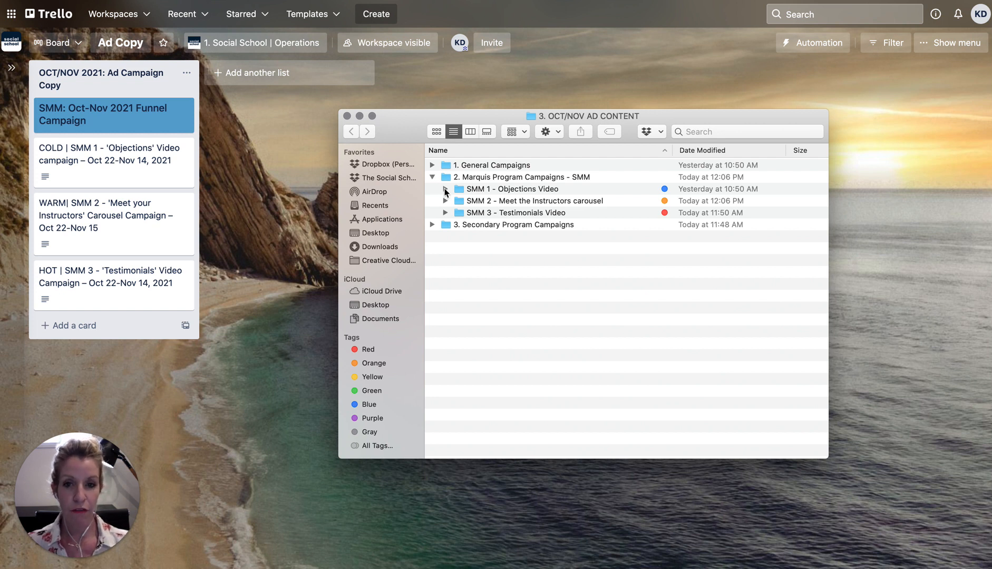
pyautogui.click(445, 189)
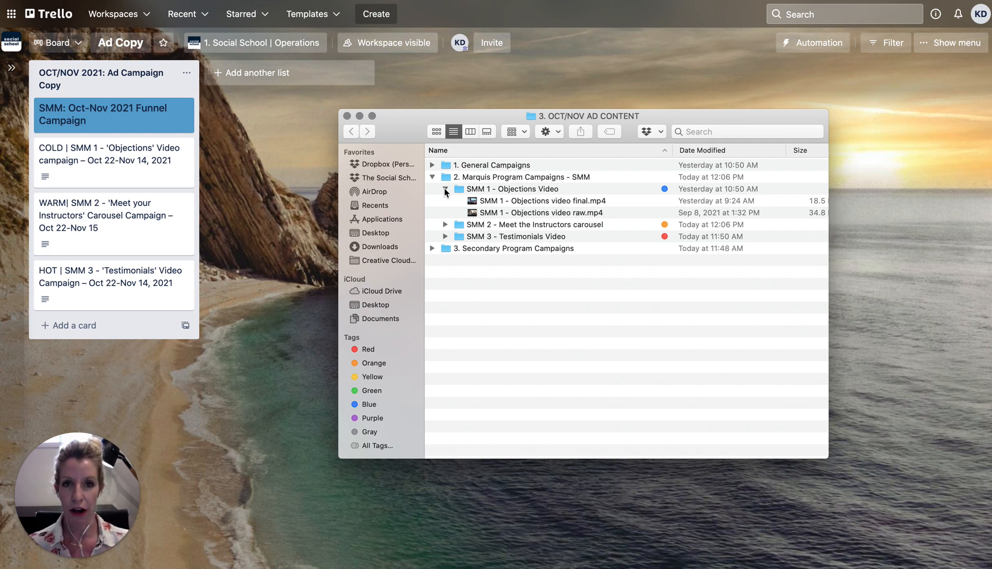
# - Watch SMM 1 - Objections video final.mp4 with its window moved fully into view, and close the video
pyautogui.doubleClick(552, 200)
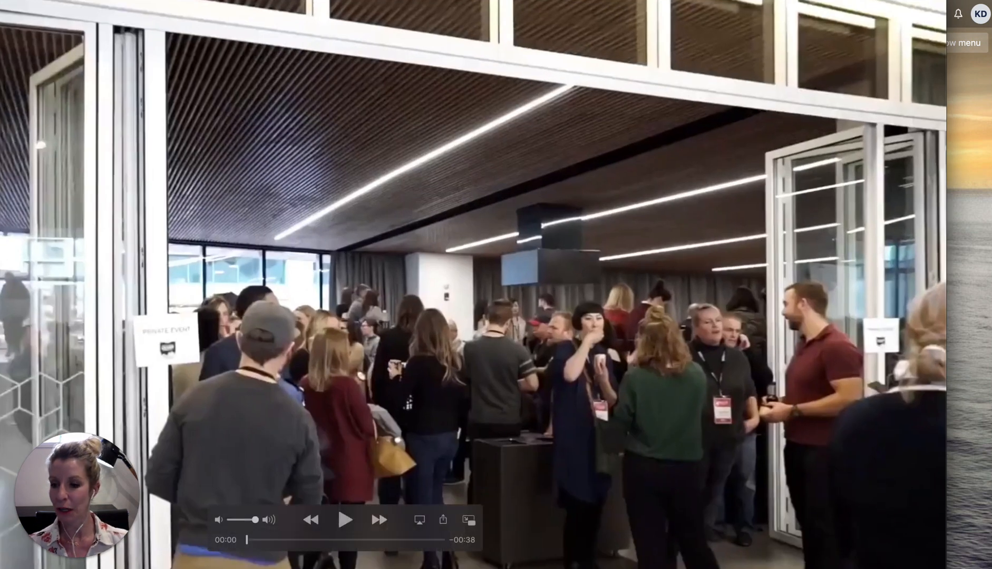
pyautogui.moveTo(0, 568); pyautogui.dragTo(127, 525)
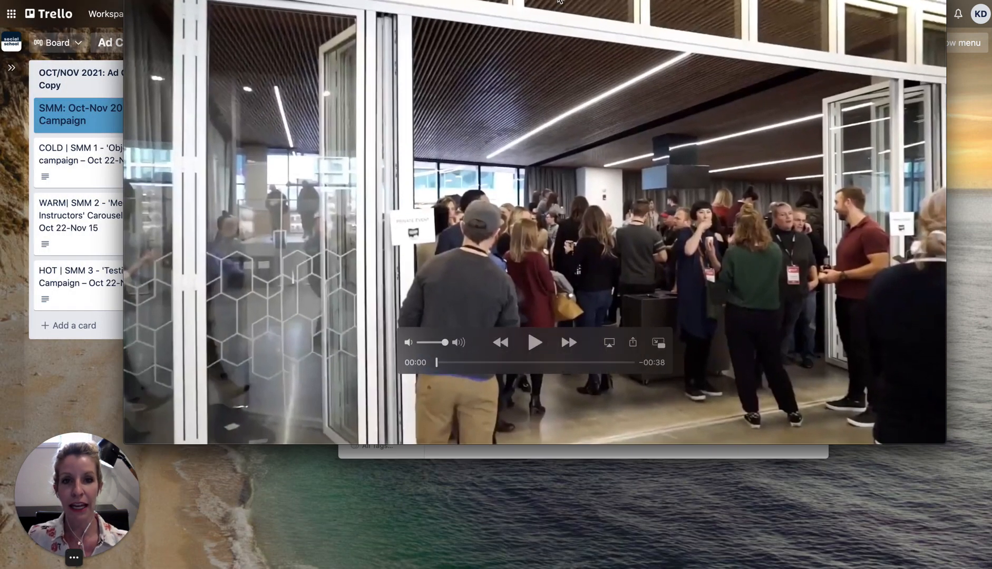
pyautogui.moveTo(560, 2); pyautogui.dragTo(572, 47)
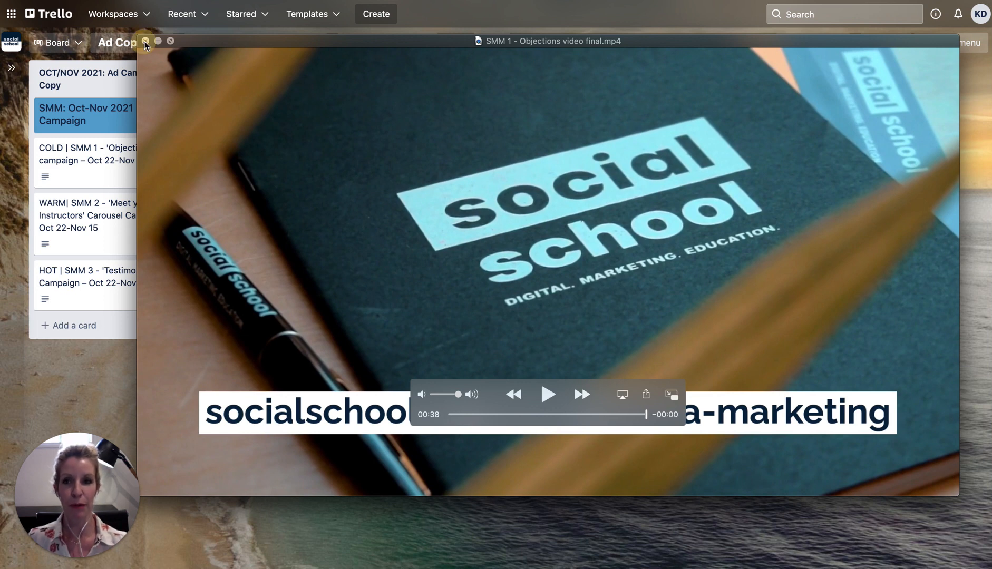
pyautogui.click(146, 42)
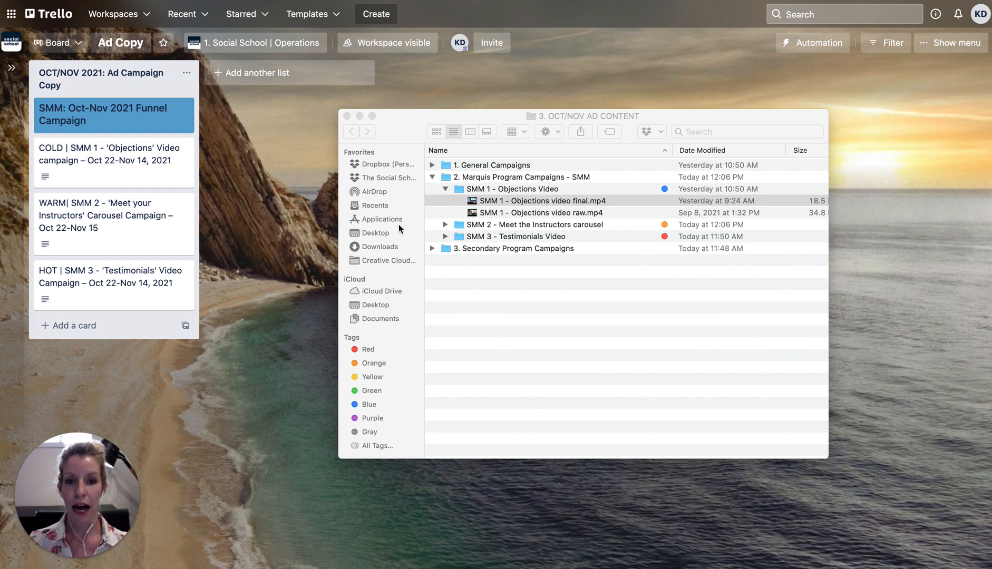
# - View the SMM 2 - Meet the Instructors carousel images as thumbnails, and return to the parent folder with the SMM 1 and SMM 2 folders collapsed
pyautogui.click(445, 224)
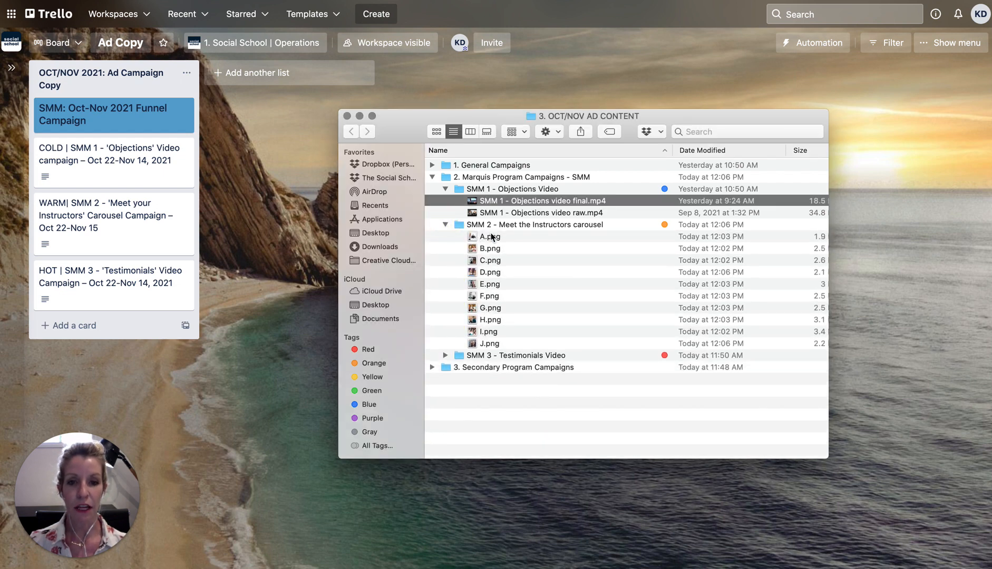
pyautogui.doubleClick(504, 224)
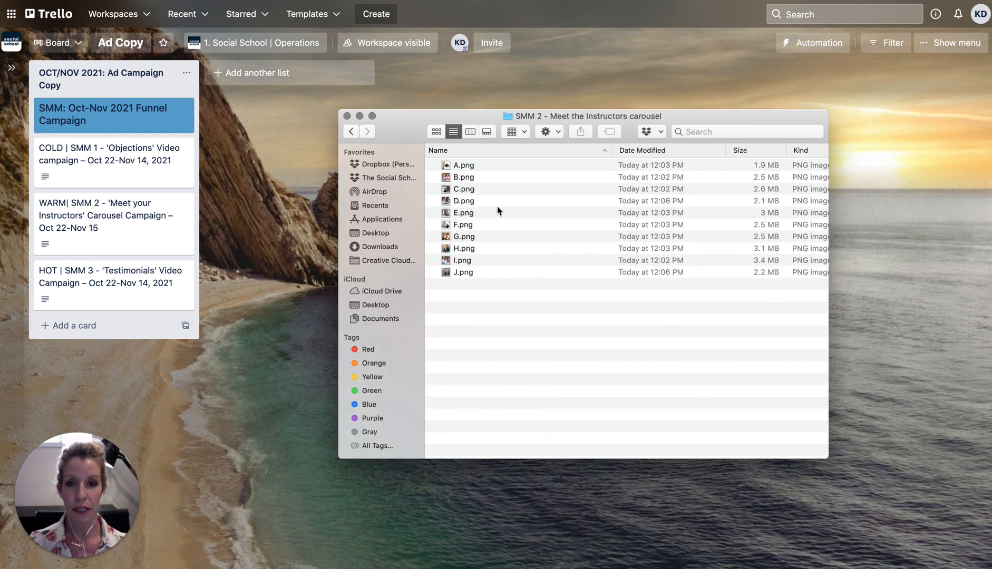
pyautogui.click(436, 131)
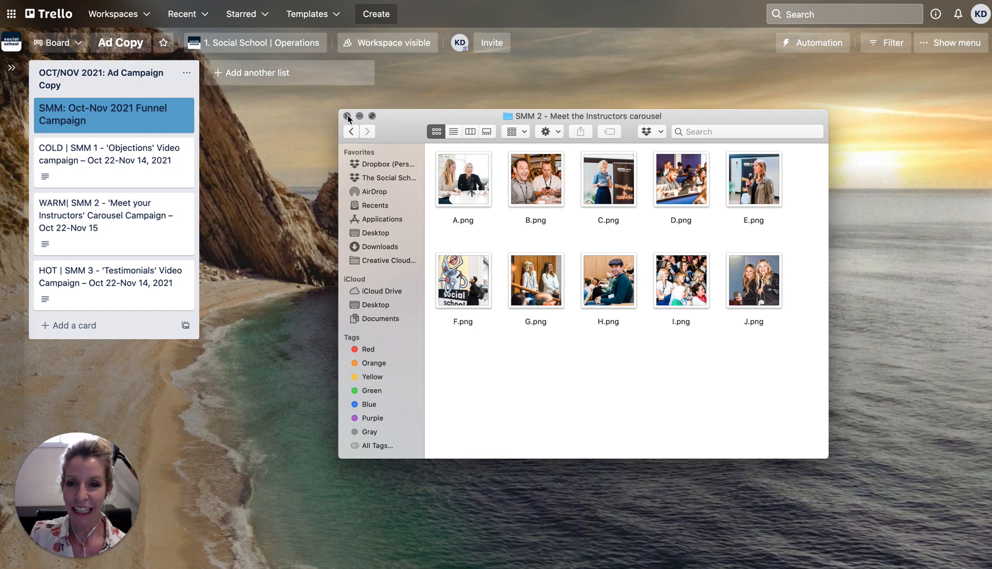
pyautogui.click(350, 131)
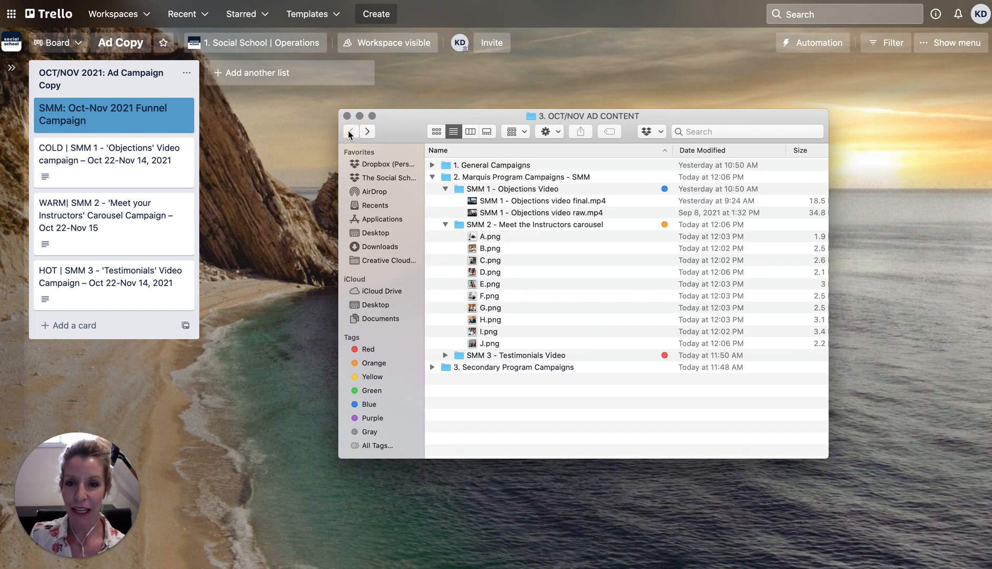
pyautogui.click(445, 225)
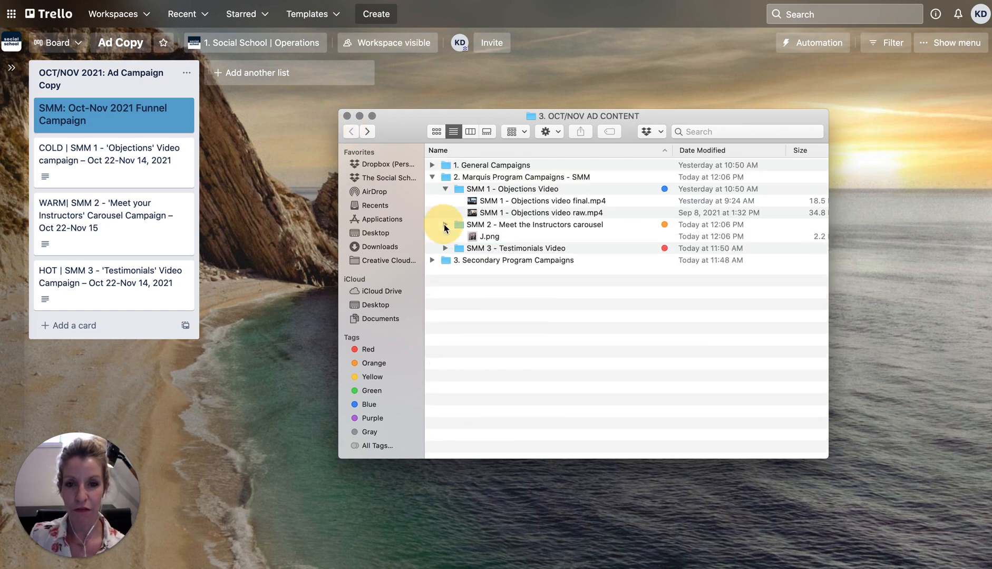
pyautogui.click(446, 188)
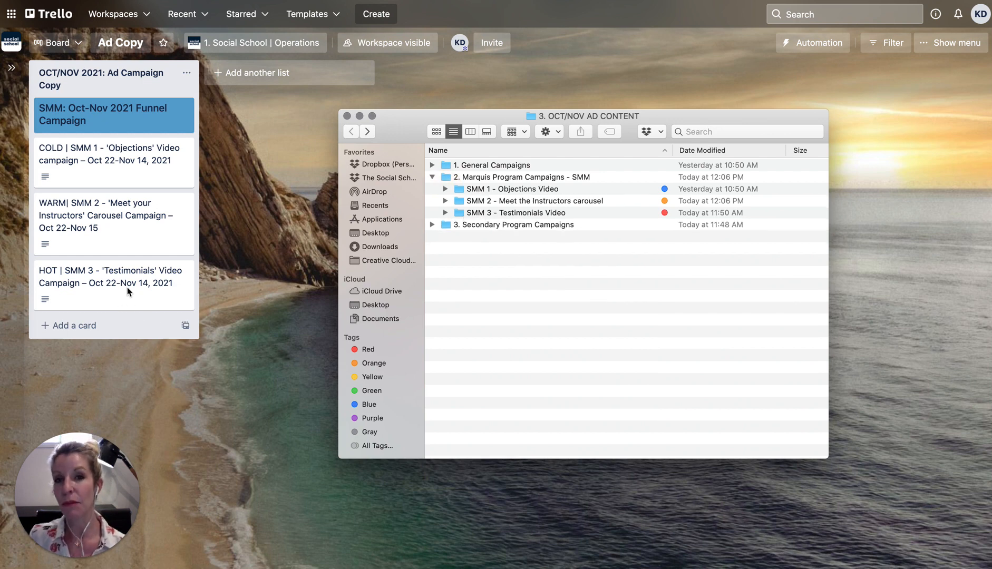
# - Watch SMM 3 - Testis Video final.mp4 from the SMM 3 - Testimonials Video folder, and close the video and the Finder window
pyautogui.click(445, 212)
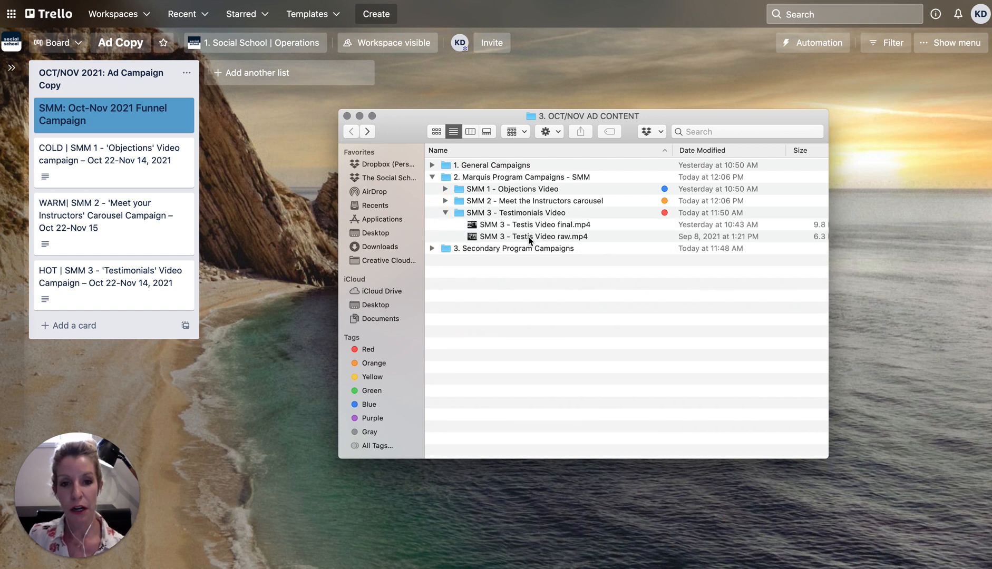
pyautogui.click(530, 240)
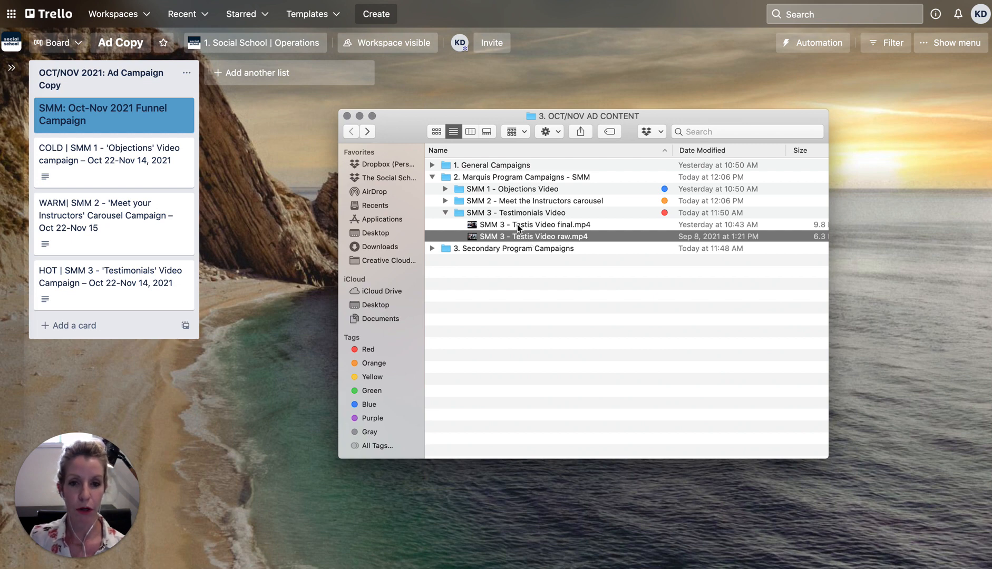
pyautogui.click(519, 226)
pyautogui.doubleClick(518, 227)
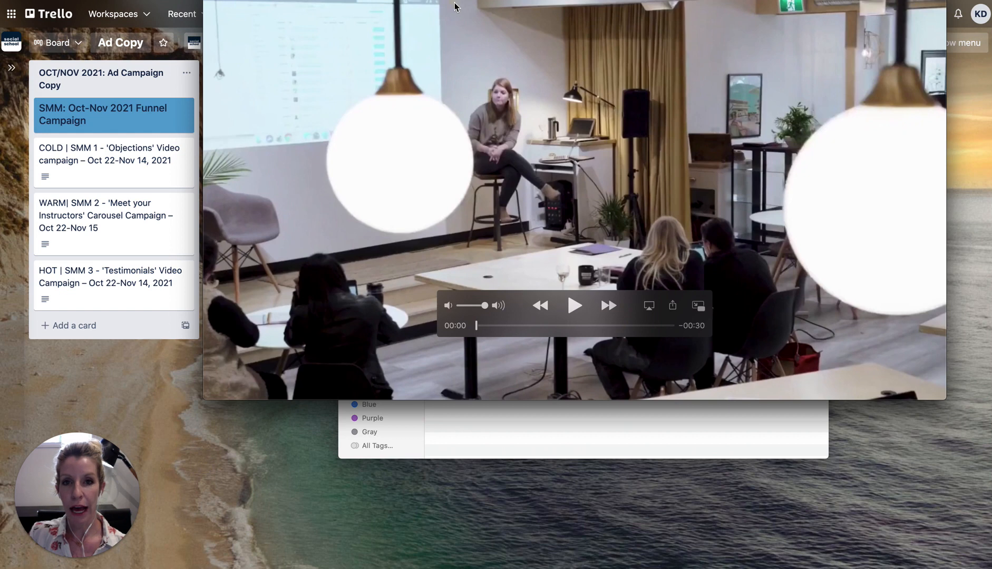
pyautogui.moveTo(460, 11); pyautogui.dragTo(452, 75)
pyautogui.click(571, 375)
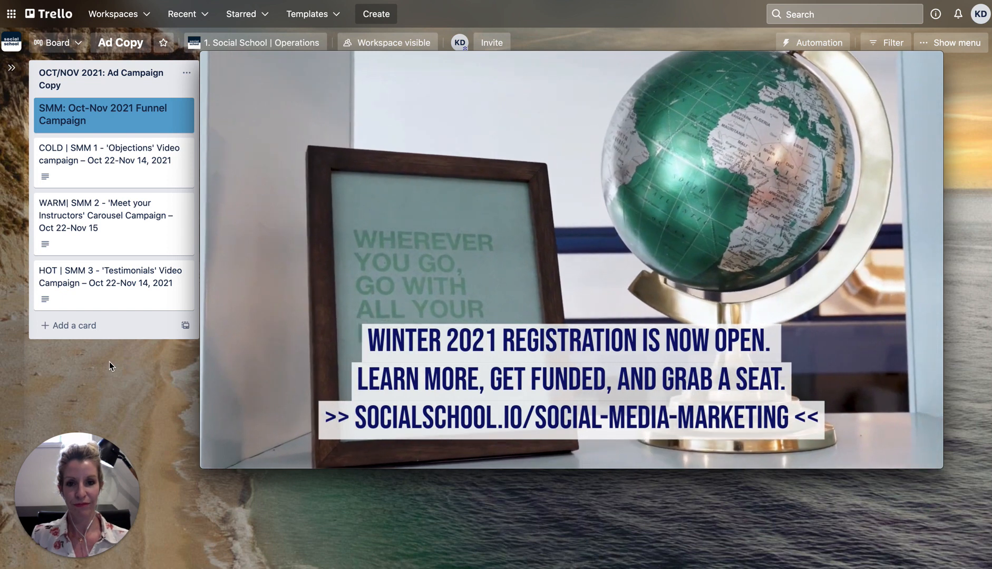
pyautogui.moveTo(238, 53)
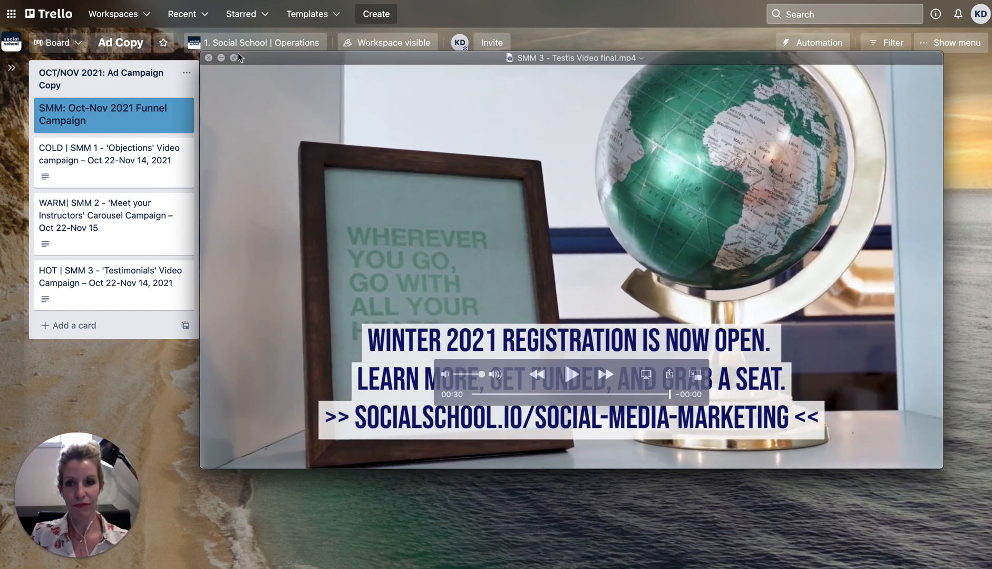
pyautogui.click(211, 58)
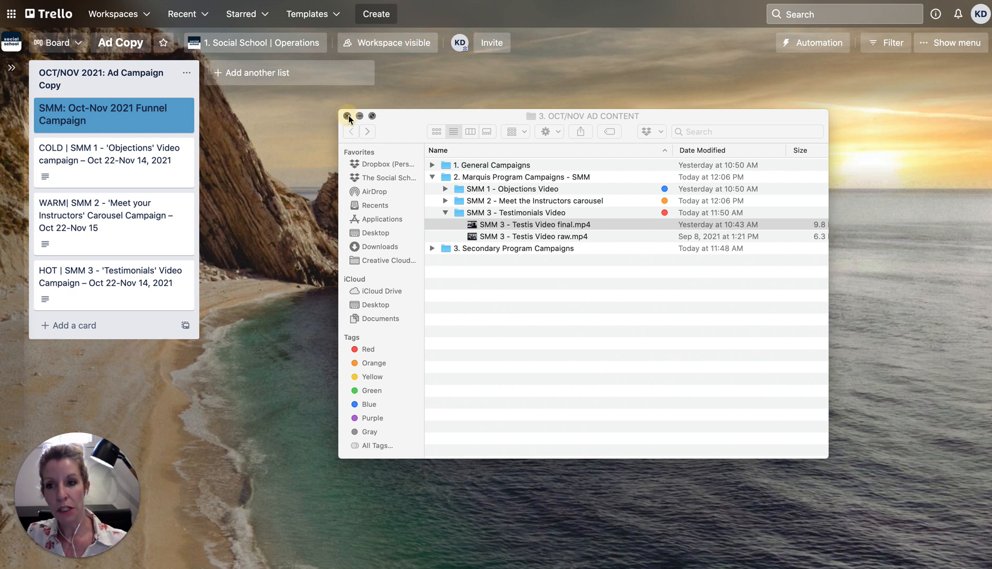
pyautogui.click(346, 115)
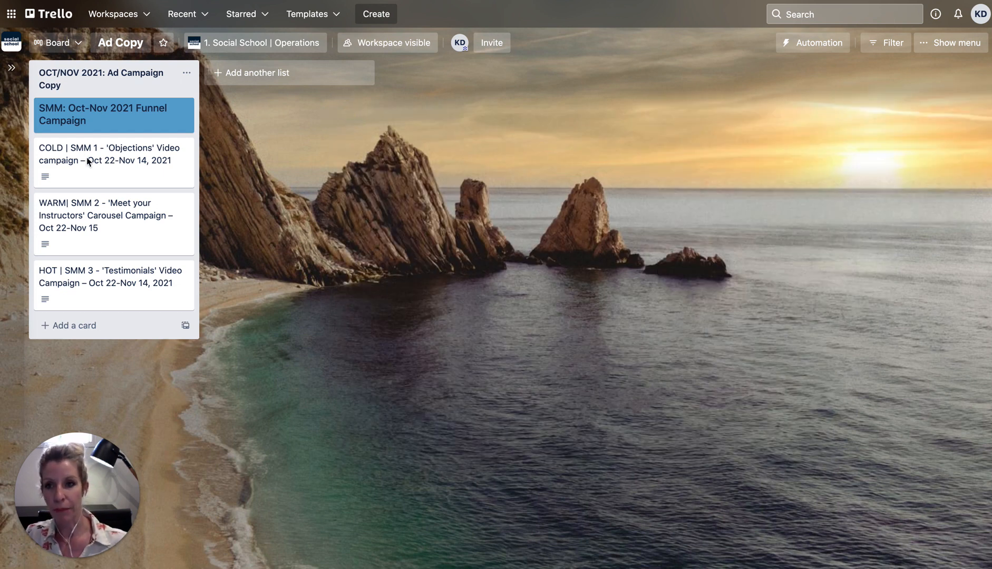
# - Open the COLD | SMM 1 - 'Objections' Video campaign card and read its full description, covering campaign naming, budget, headlines and primary text
pyautogui.click(87, 159)
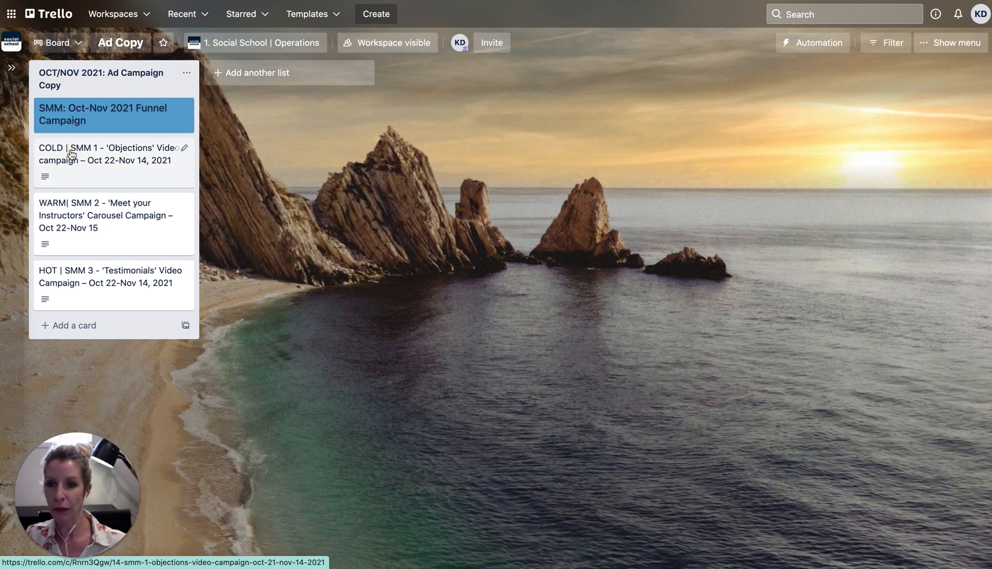
pyautogui.click(70, 154)
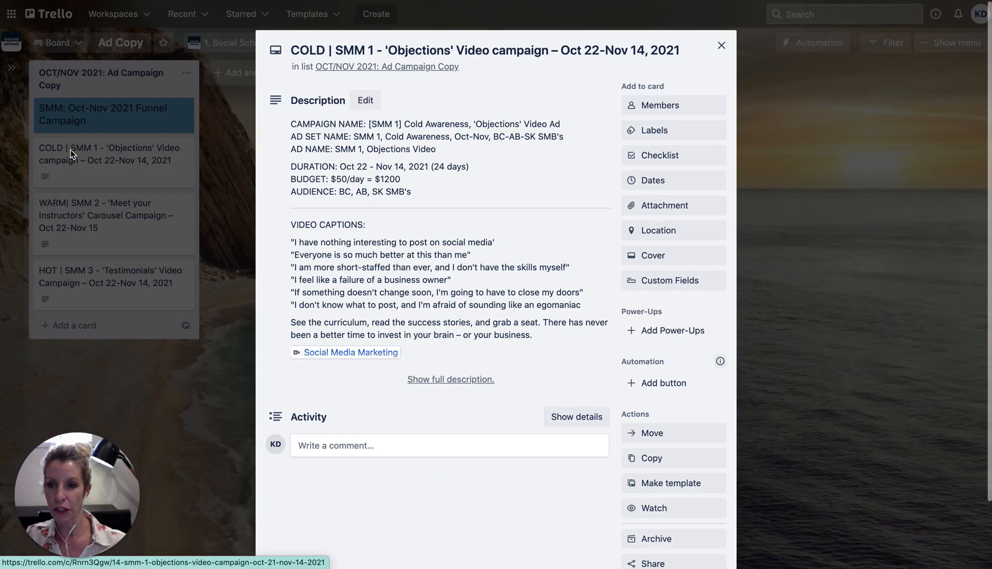
pyautogui.click(423, 380)
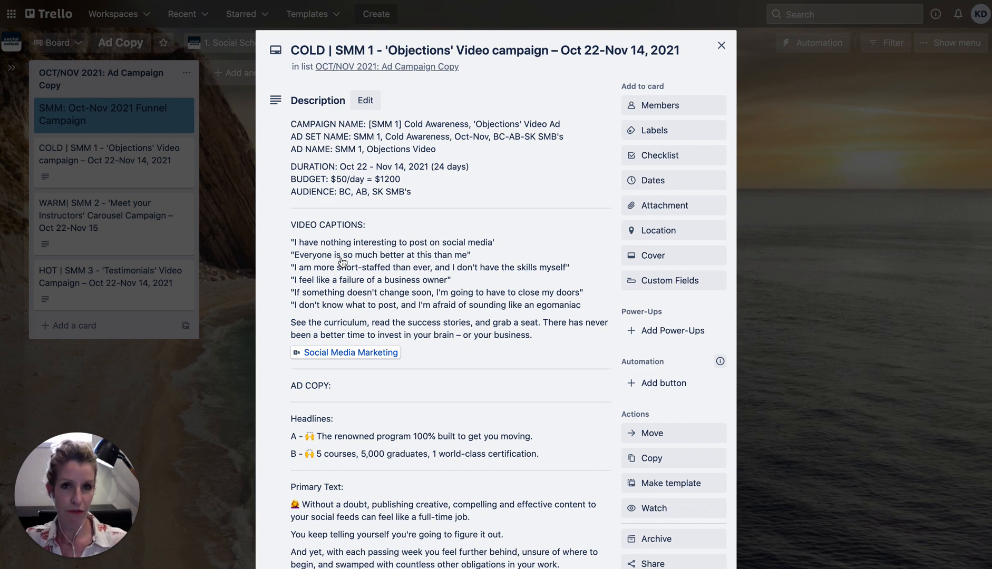
pyautogui.scroll(-5, 342, 261)
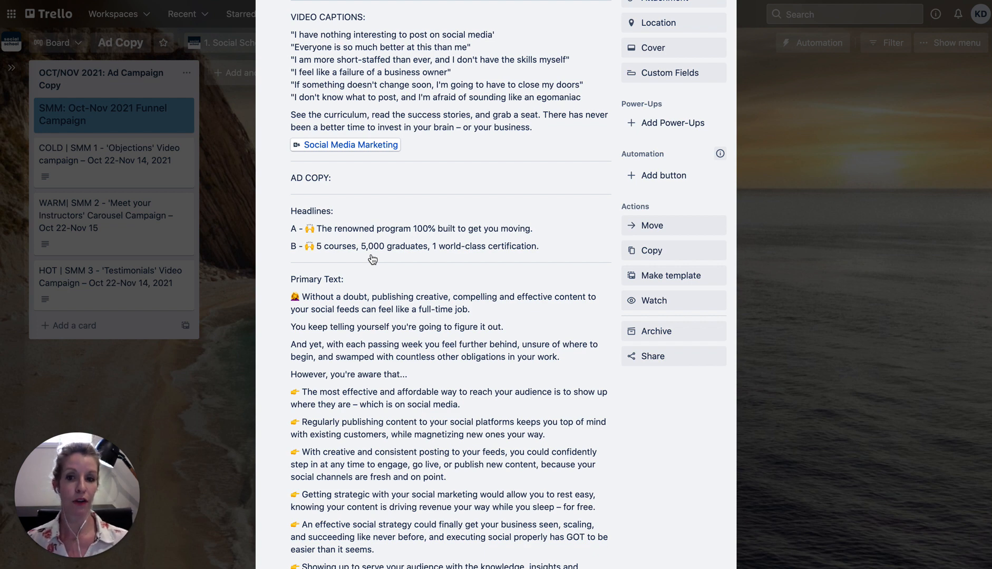
pyautogui.scroll(-5, 399, 269)
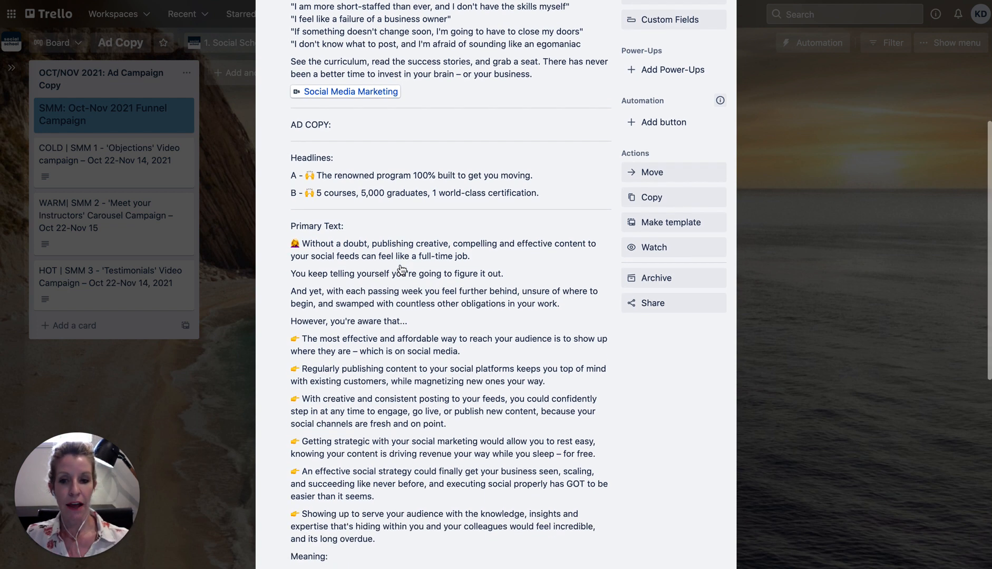
pyautogui.scroll(-2, 400, 269)
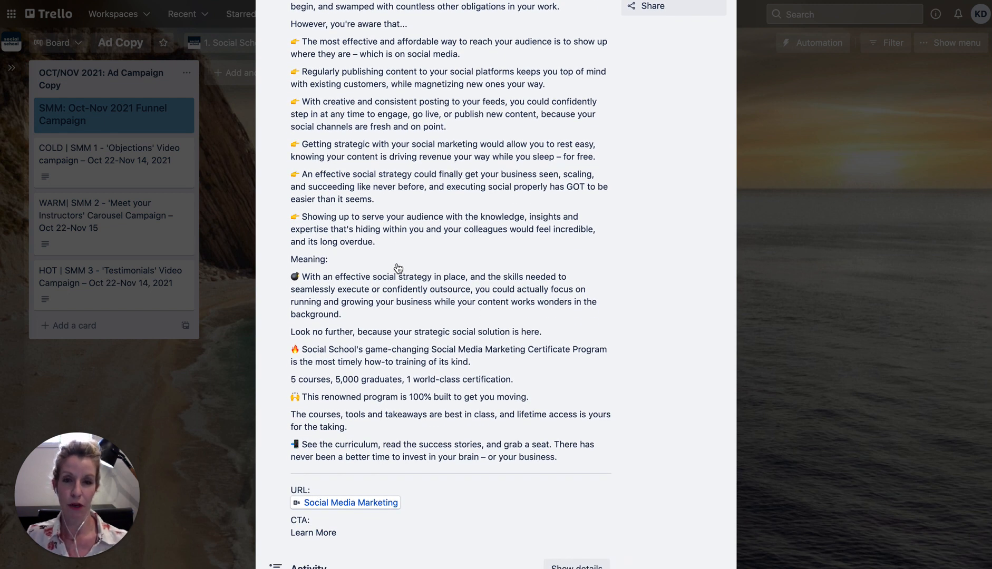
pyautogui.scroll(3, 399, 269)
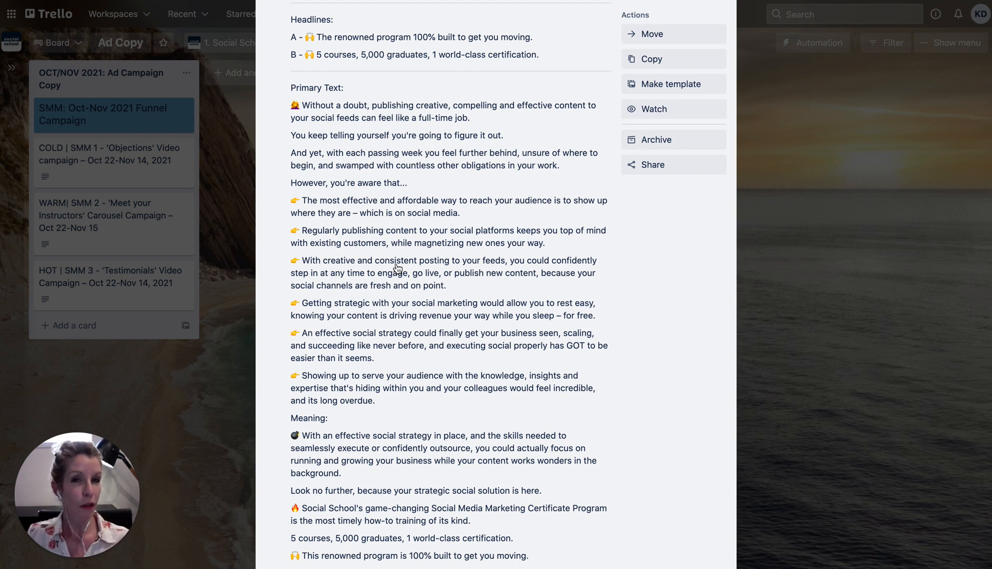
pyautogui.scroll(-3, 398, 269)
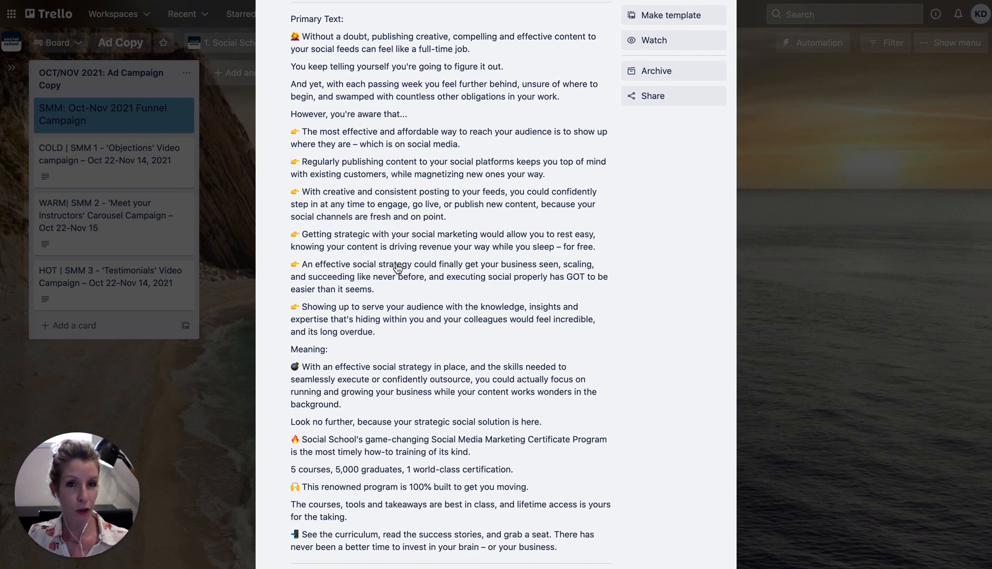
# - Read the rest of the COLD SMM 1 card down to its URL and CTA, return to its campaign details, and close the card
pyautogui.scroll(-5, 398, 268)
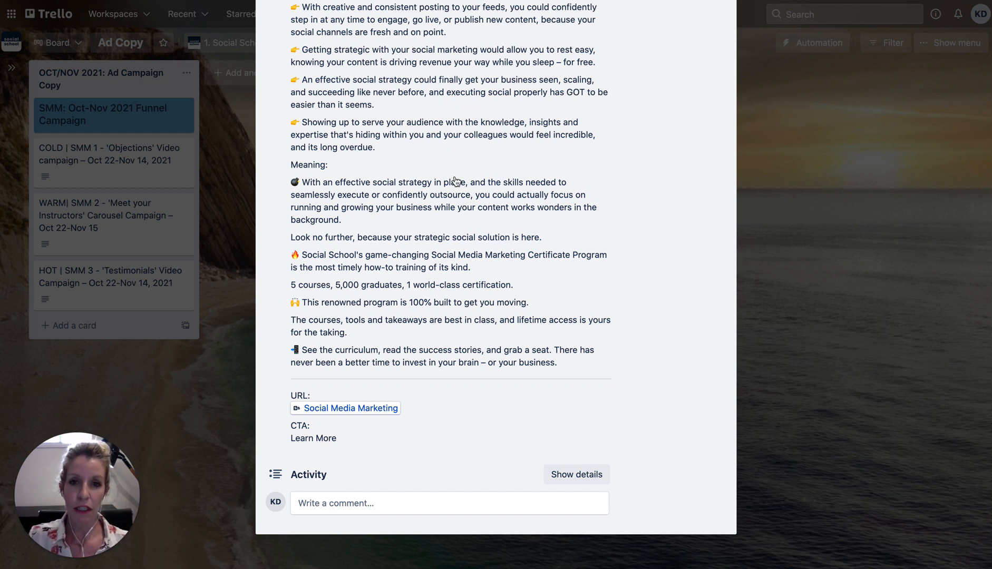
pyautogui.scroll(10, 454, 192)
pyautogui.scroll(4, 455, 192)
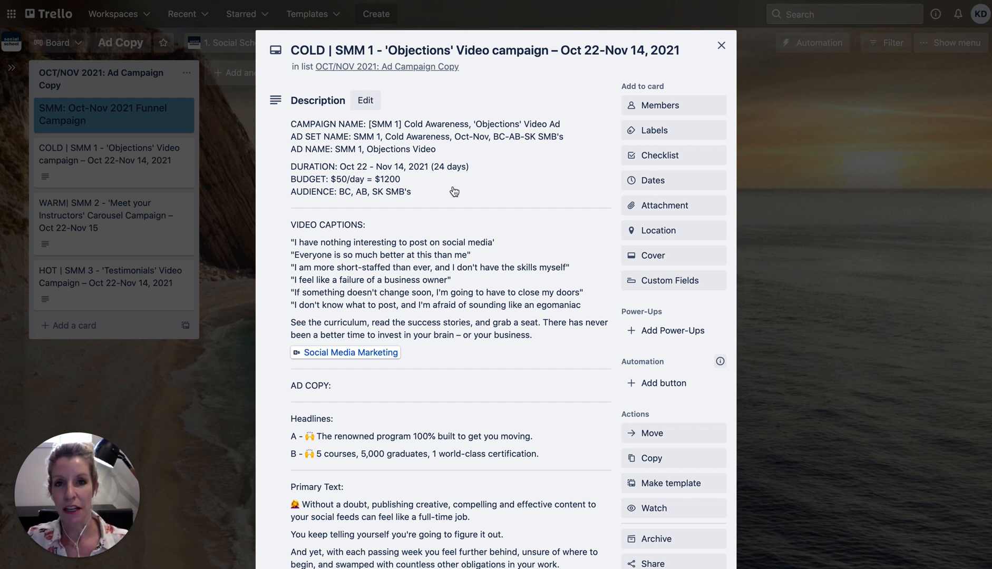
pyautogui.click(764, 212)
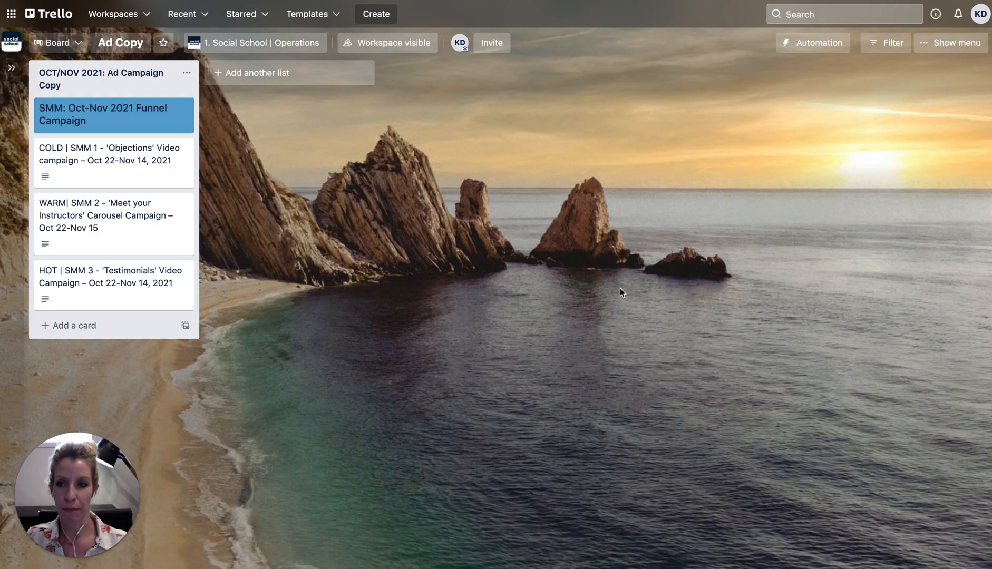
# - Open the WARM | SMM 2 - 'Meet your Instructors' Carousel Campaign card, read its full description through to the CTA, and close the card
pyautogui.click(120, 212)
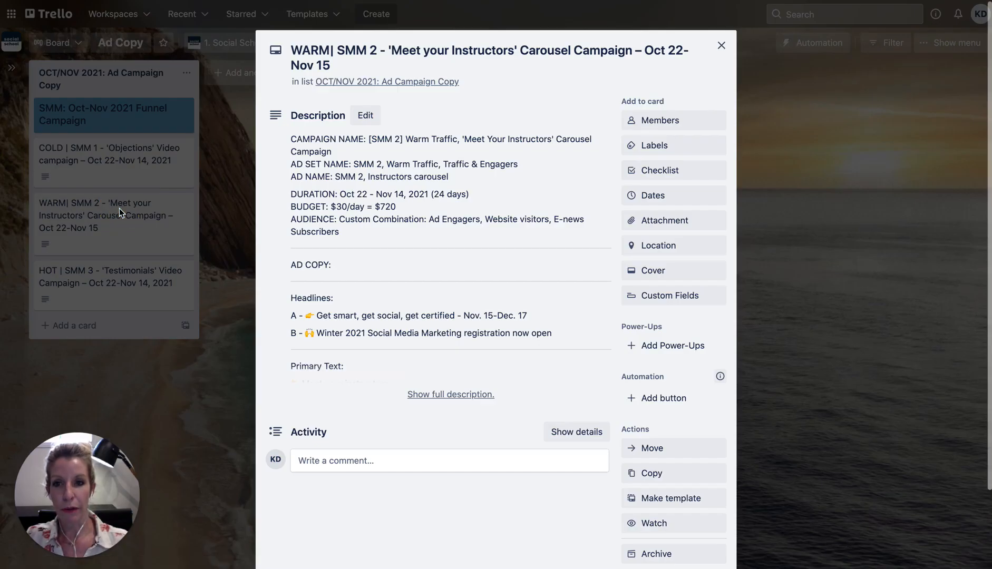
pyautogui.click(429, 395)
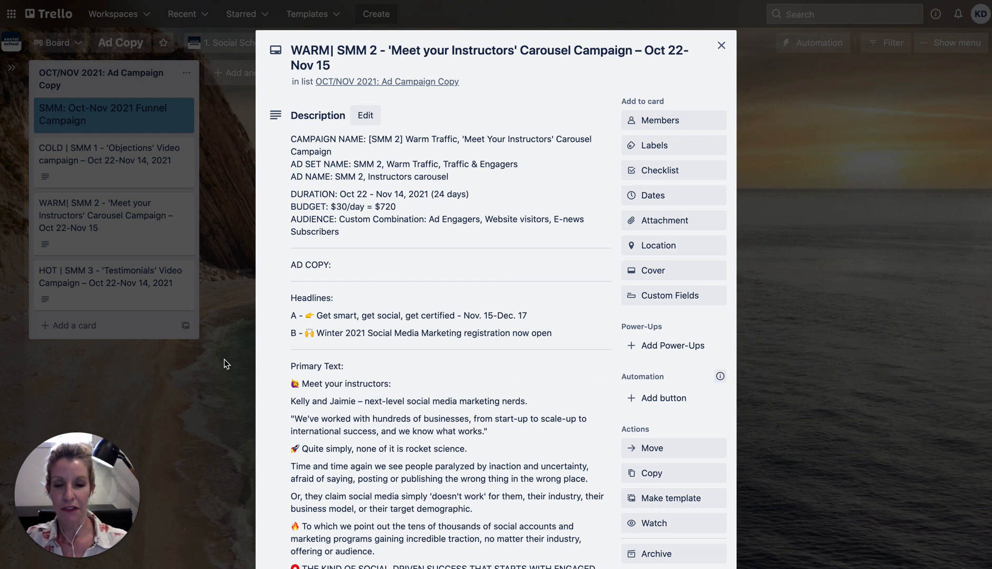
pyautogui.scroll(-1, 224, 359)
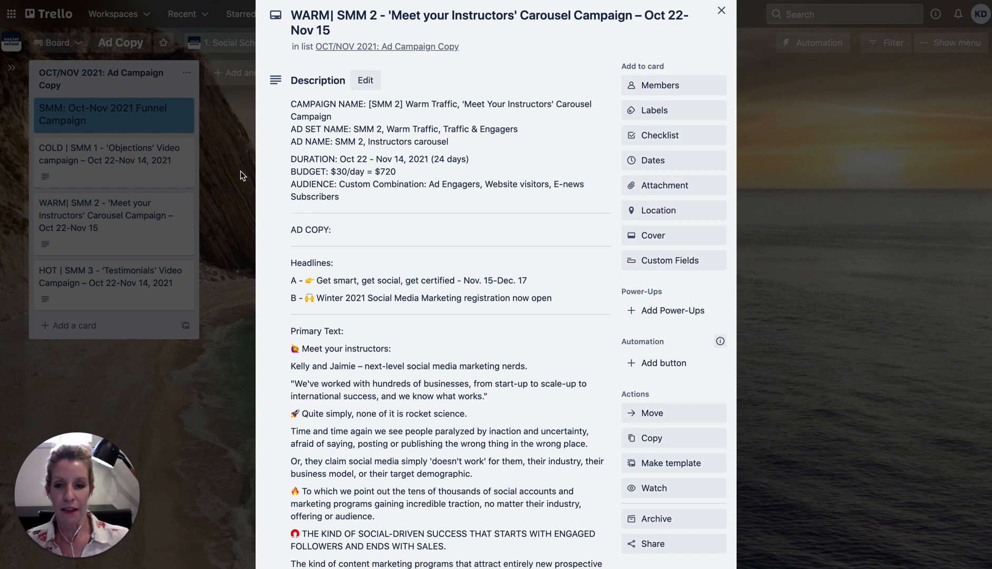
pyautogui.scroll(-5, 339, 306)
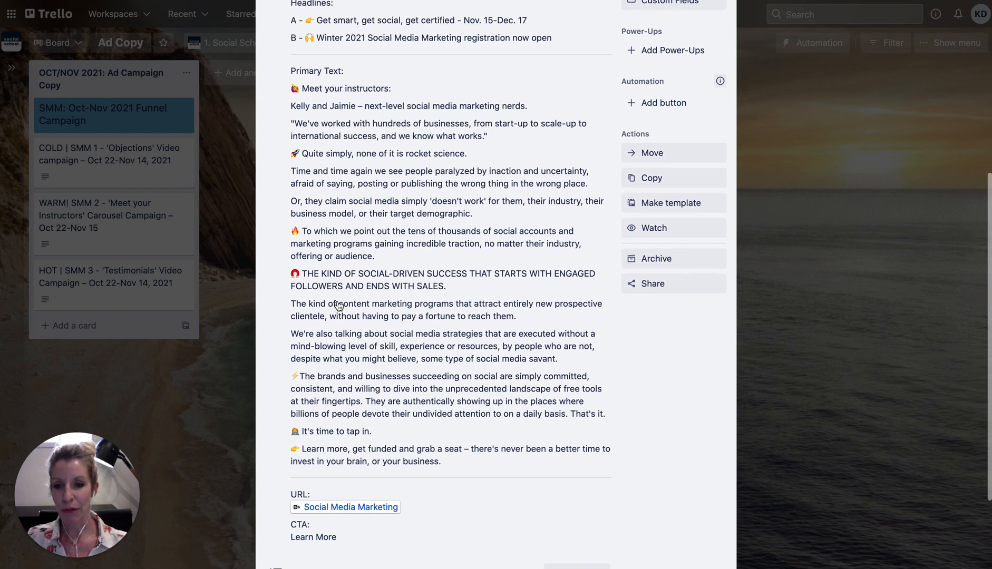
pyautogui.scroll(-2, 339, 305)
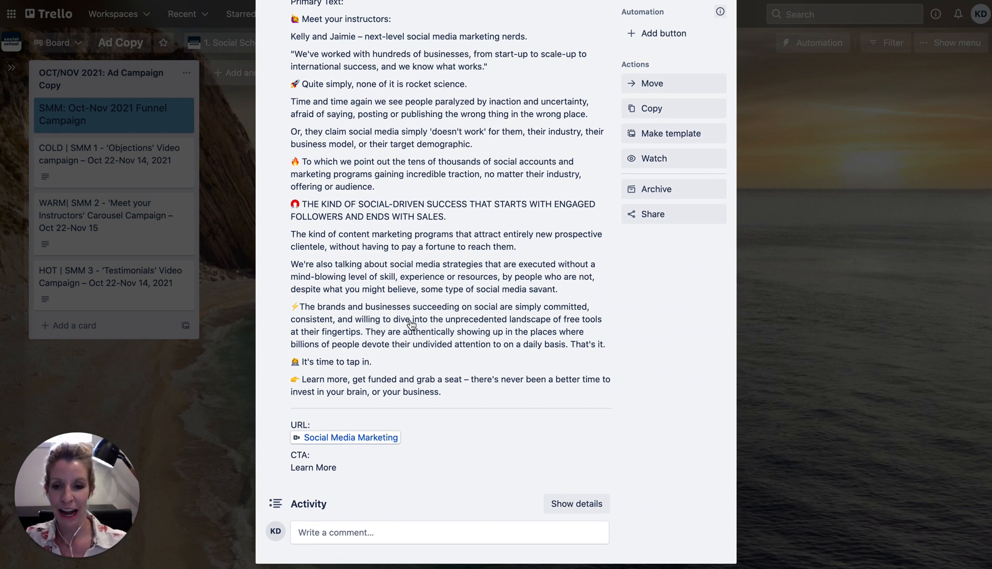
pyautogui.scroll(-1, 411, 325)
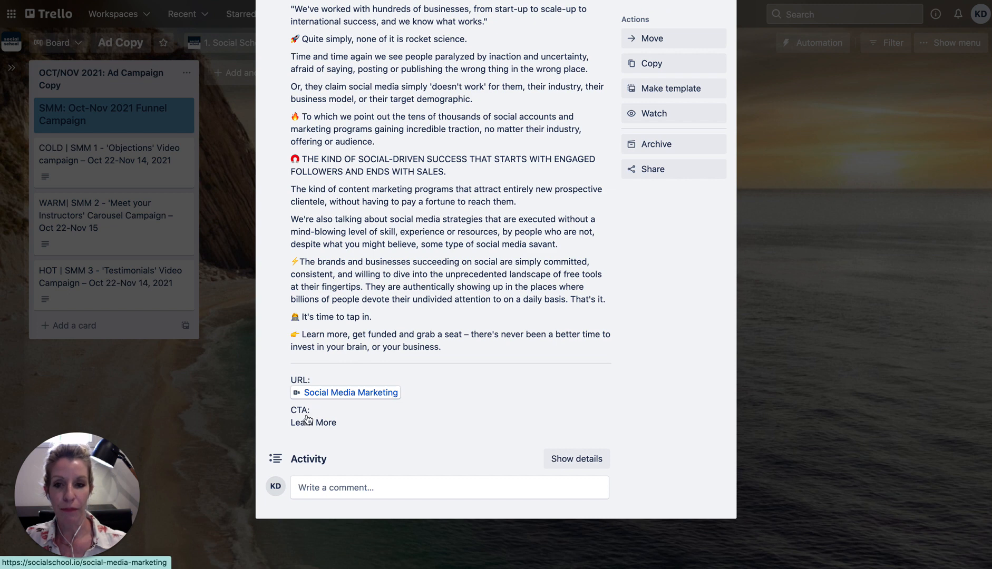
pyautogui.click(165, 411)
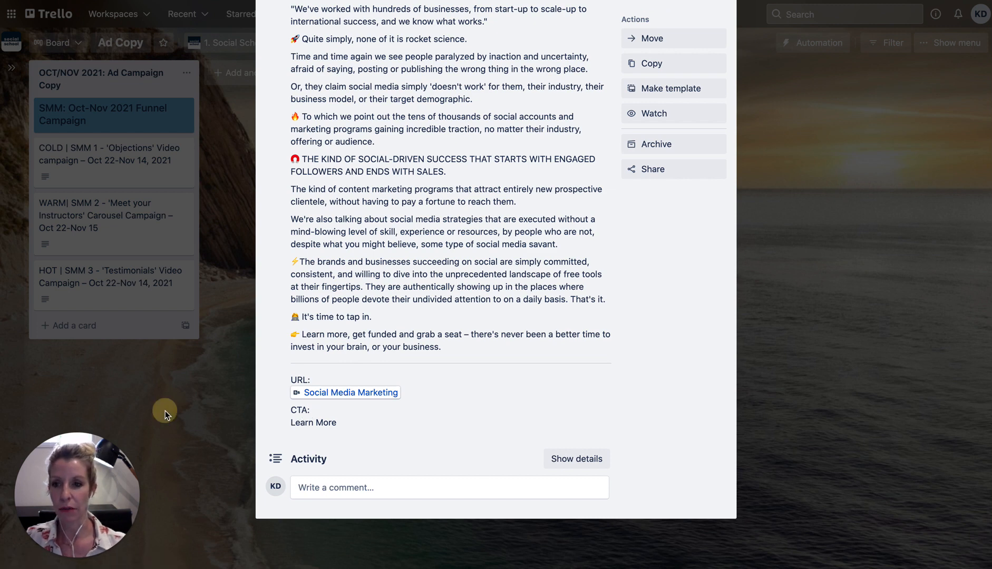
# - Open the HOT | SMM 3 - 'Testimonials' Video Campaign card, read its full description covering naming, budget, headlines and primary copy, and close it
pyautogui.click(112, 276)
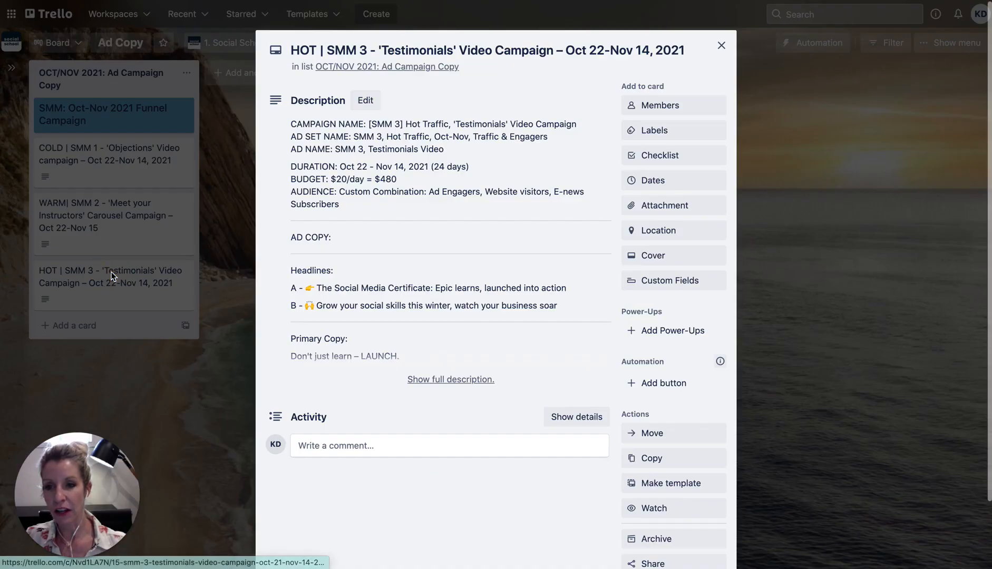
pyautogui.click(417, 380)
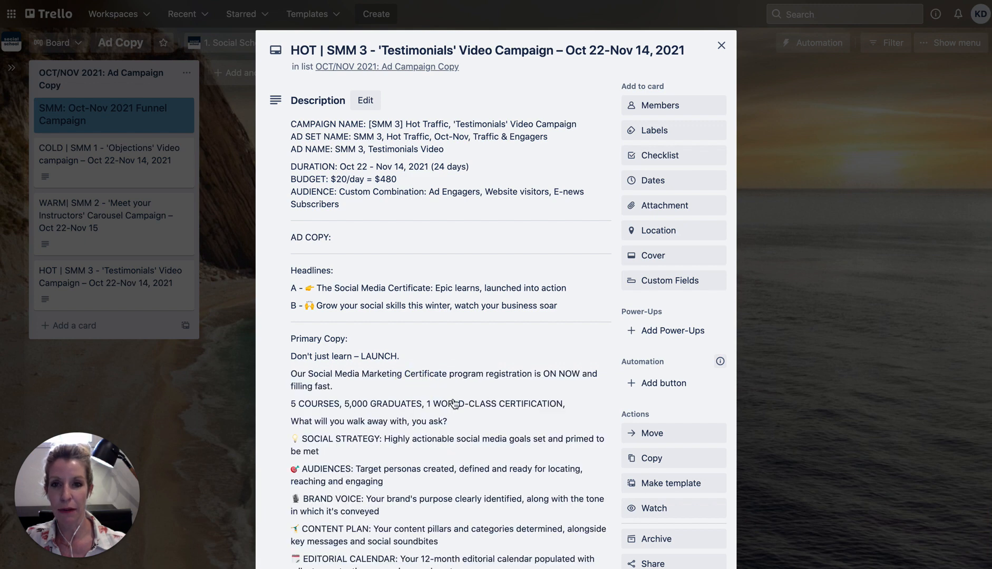
pyautogui.scroll(-1, 455, 404)
pyautogui.scroll(-3, 454, 405)
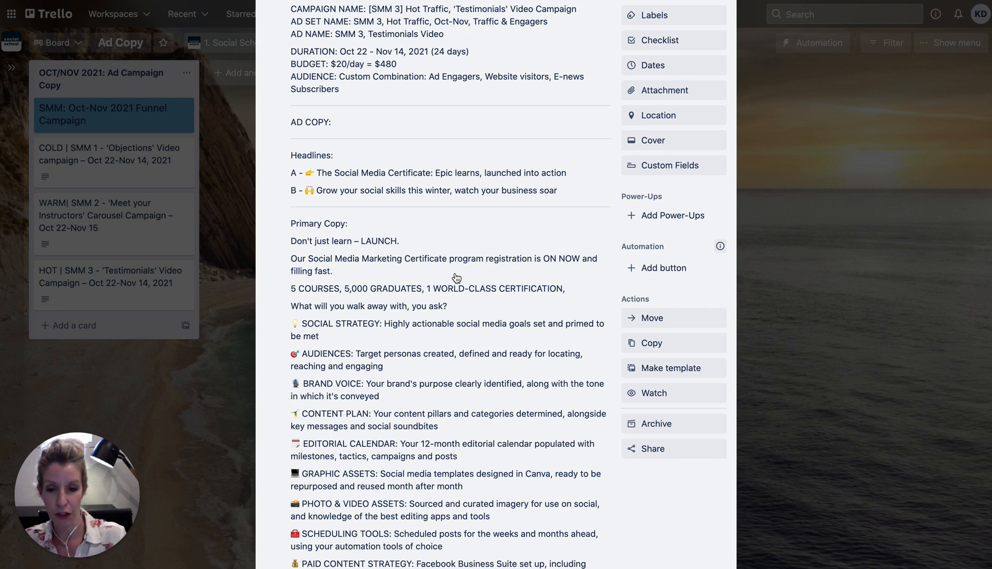
pyautogui.scroll(-5, 456, 277)
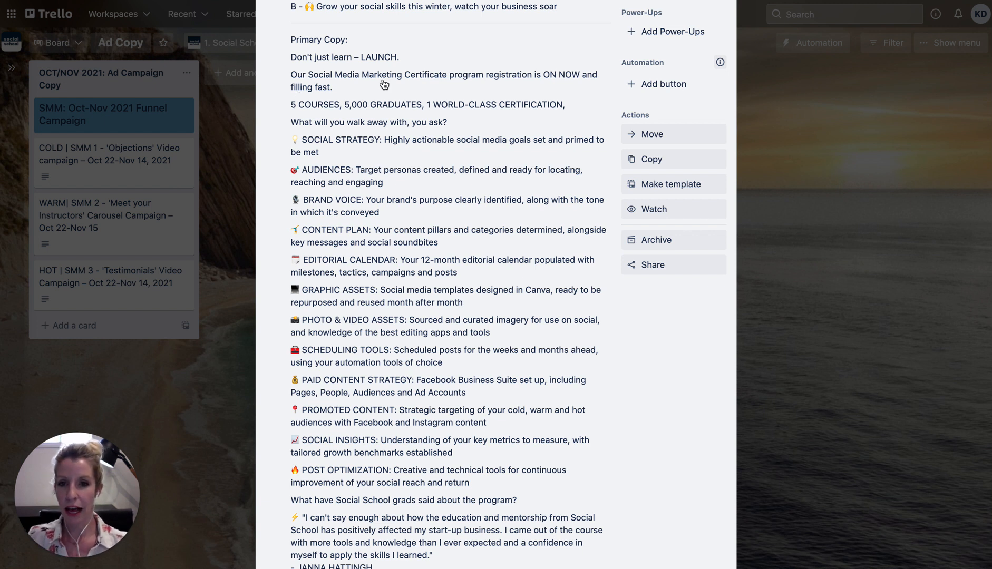
pyautogui.scroll(-1, 422, 187)
pyautogui.scroll(-10, 422, 187)
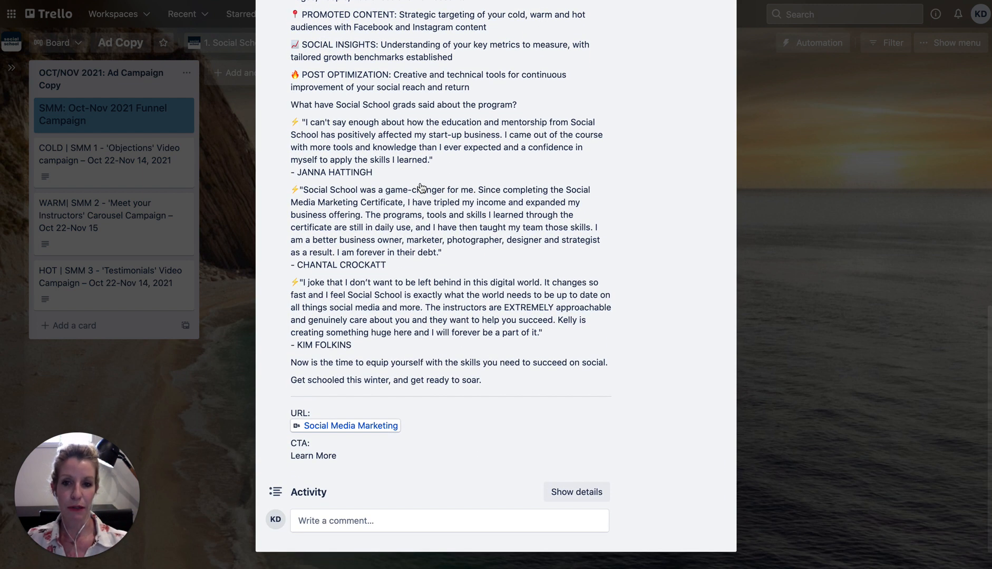
pyautogui.scroll(5, 421, 187)
pyautogui.scroll(9, 422, 187)
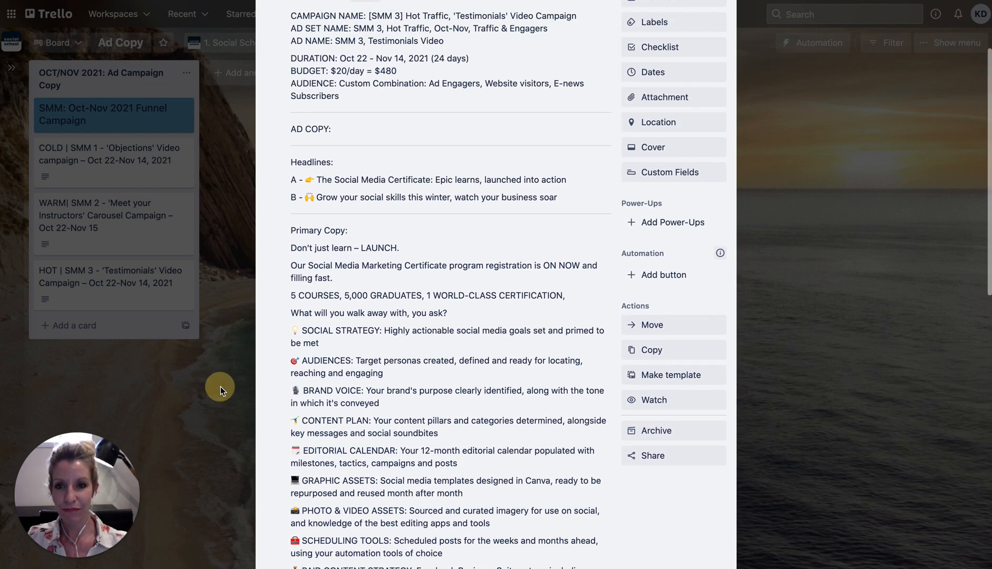
pyautogui.click(220, 389)
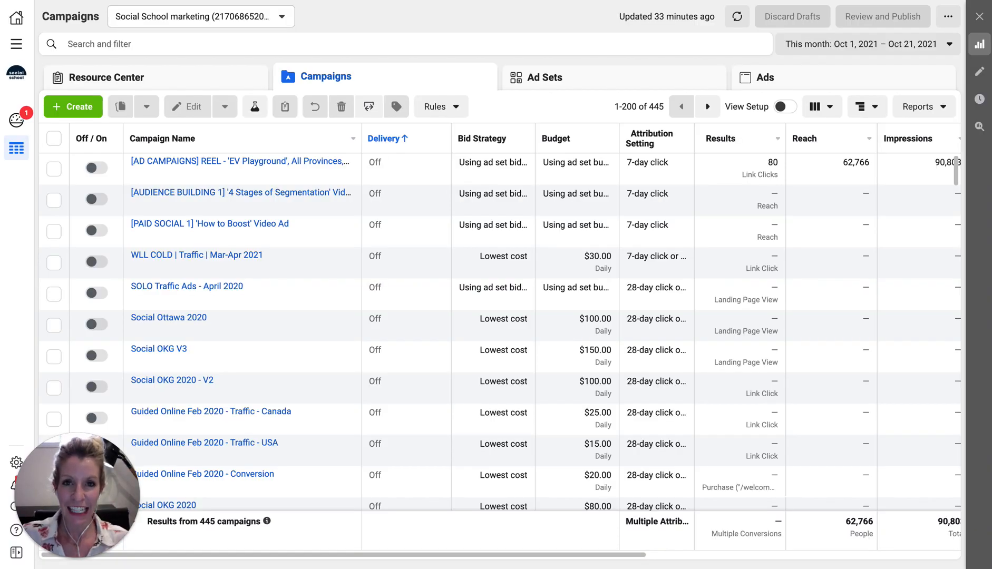
# - In Facebook Ads Manager, start a new Auction campaign with the Brand awareness objective and expand the optional naming section
pyautogui.click(85, 103)
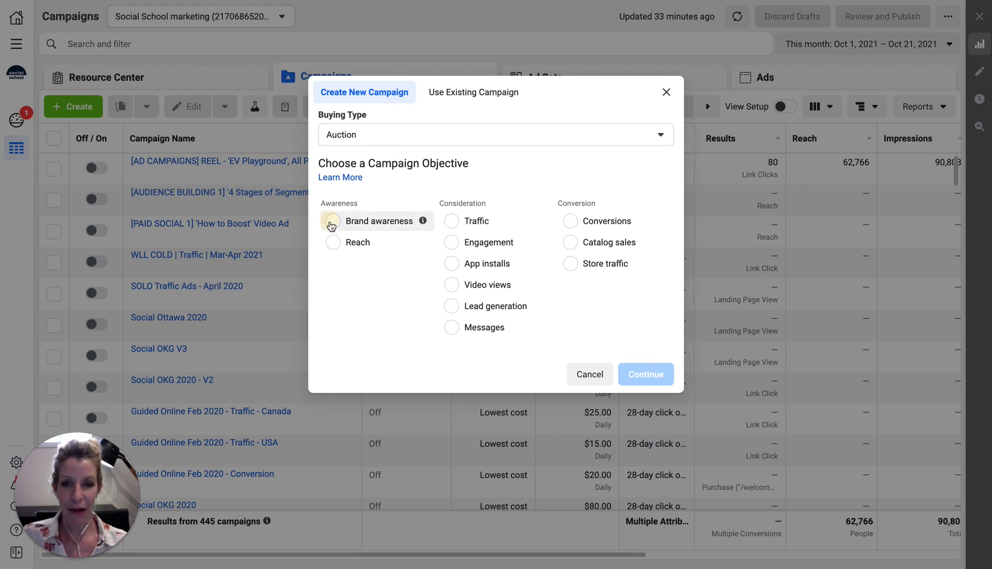
pyautogui.click(331, 223)
pyautogui.click(370, 427)
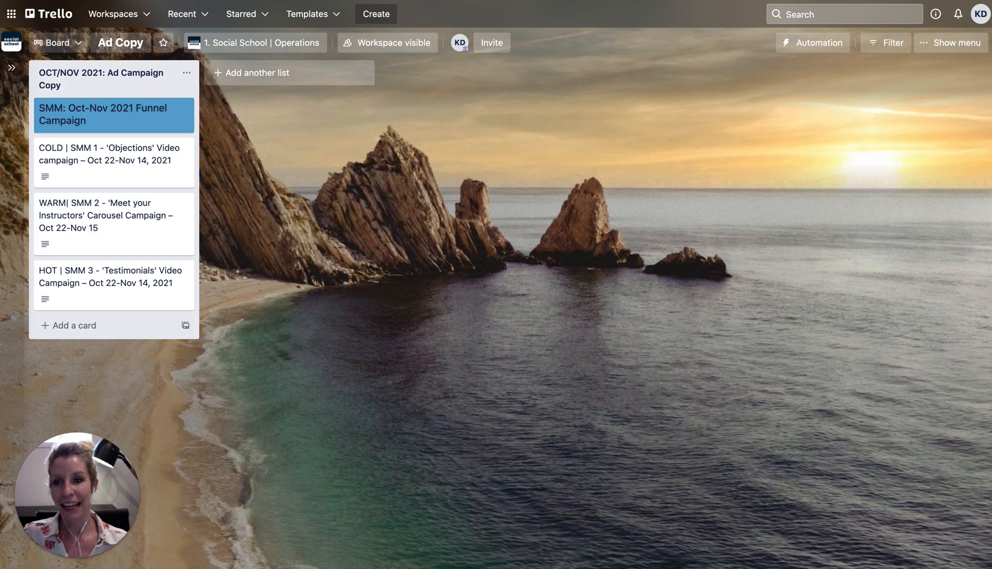
# - Switch to Trello and copy the campaign name "[SMM 1] Cold Awareness, 'Objections' Video Ad" from the COLD SMM 1 card's description
pyautogui.click(97, 153)
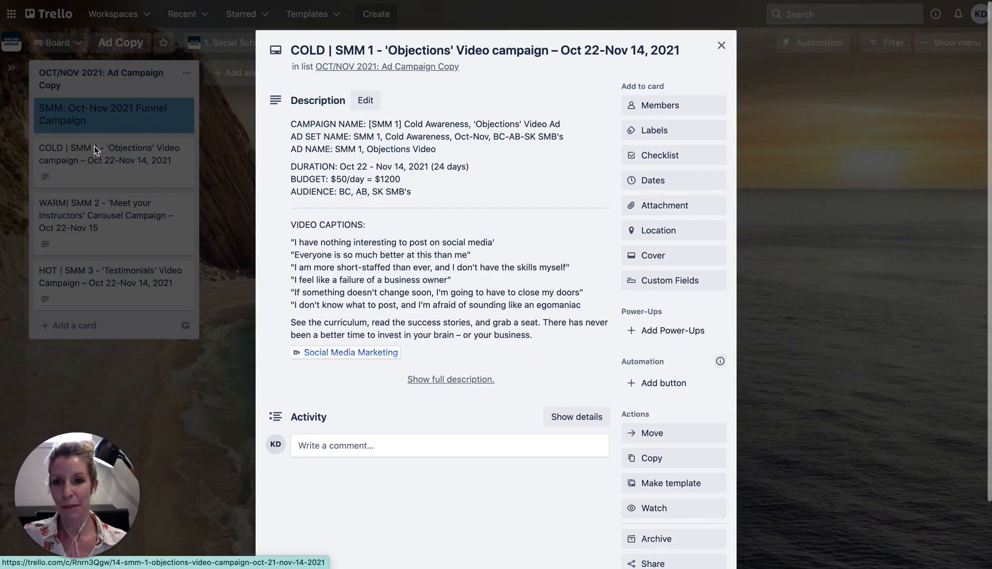
pyautogui.click(363, 142)
pyautogui.click(377, 128)
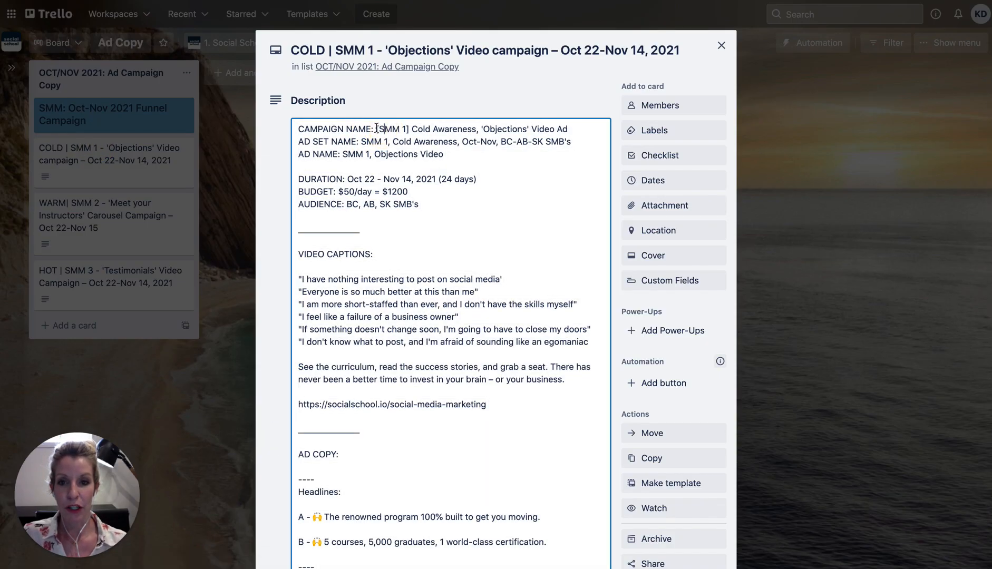
pyautogui.moveTo(377, 128); pyautogui.dragTo(571, 129)
pyautogui.hotkey('ctrl', 'c')
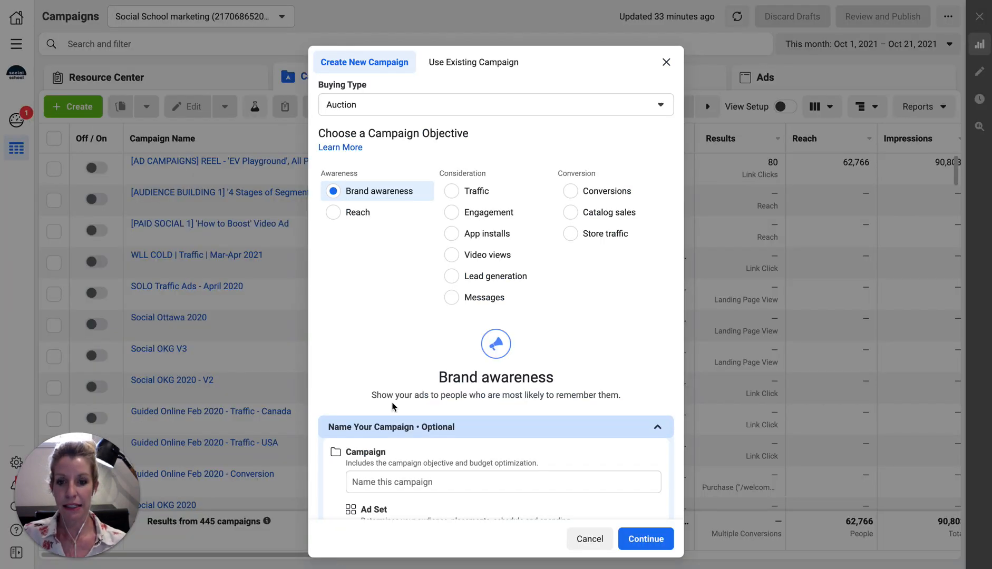
# - Back in Ads Manager, name the campaign "[SMM 1] Cold Awareness, 'Objections' Video Ad" and continue to its settings
pyautogui.click(382, 480)
pyautogui.hotkey('ctrl', 'v')
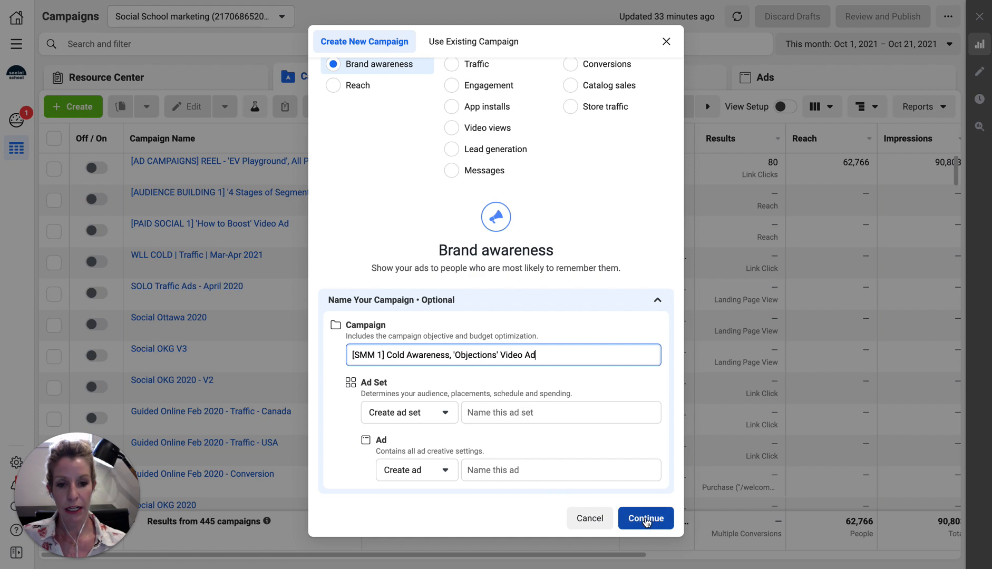
pyautogui.click(646, 519)
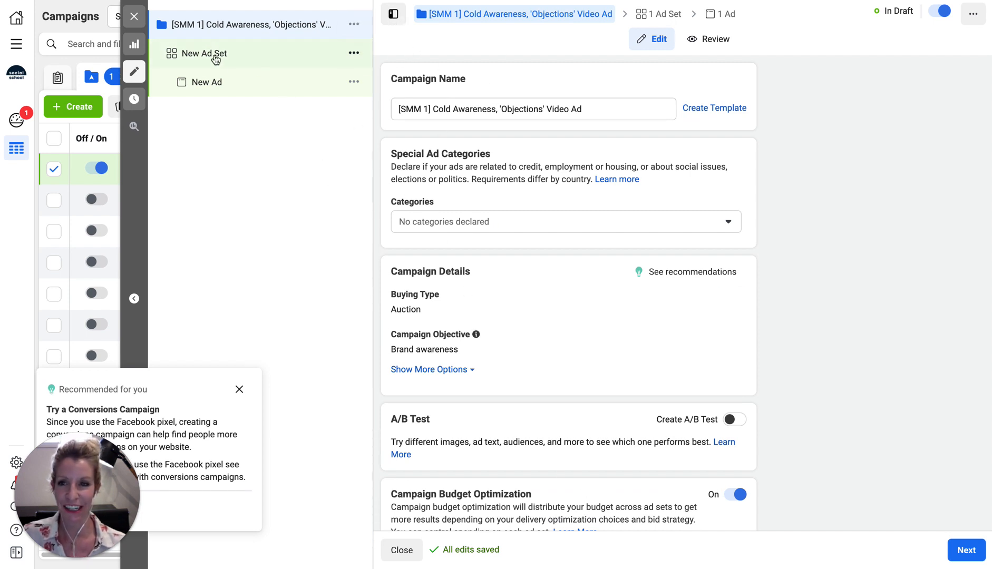
# - Dismiss the Conversions campaign and Lead generation campaign recommendations
pyautogui.scroll(-1, 547, 267)
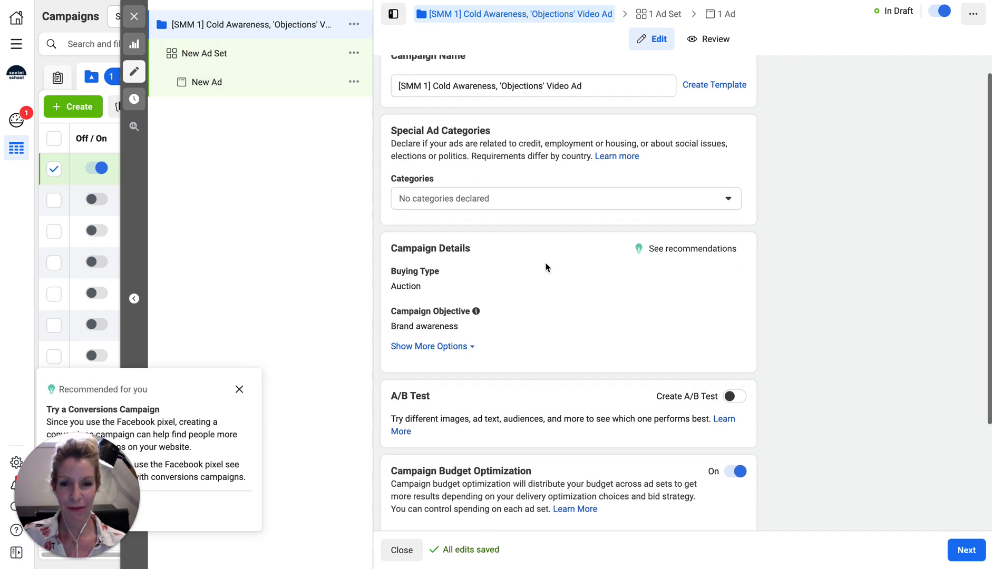
pyautogui.scroll(-3, 546, 267)
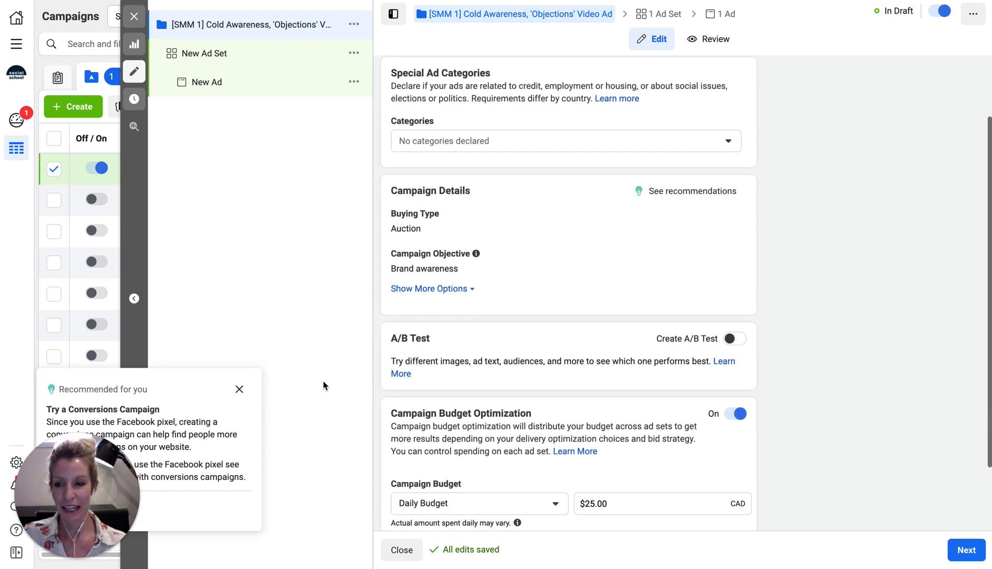
pyautogui.click(239, 389)
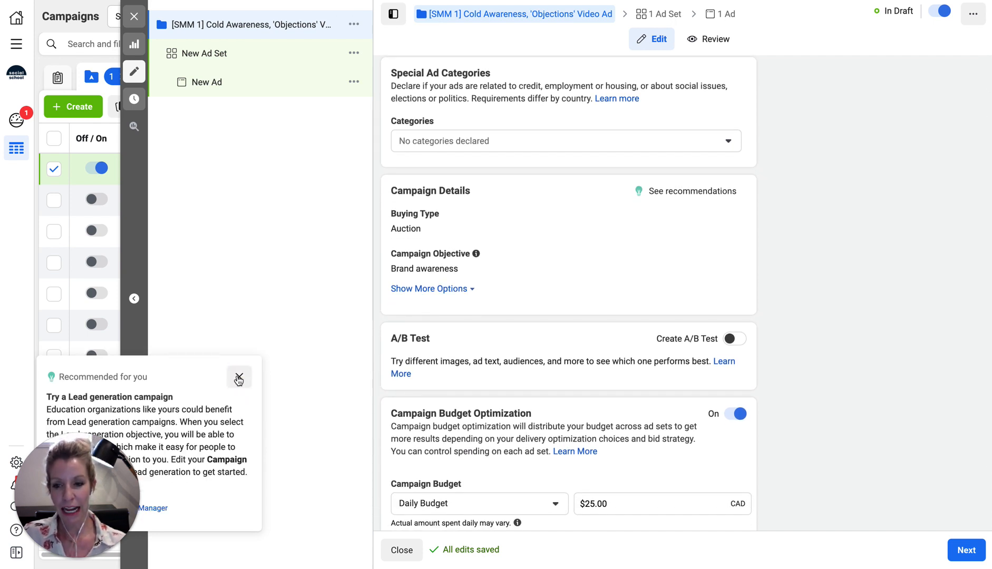
pyautogui.click(238, 378)
# - Review the available Special Ad Categories and close the list without declaring any category
pyautogui.click(428, 145)
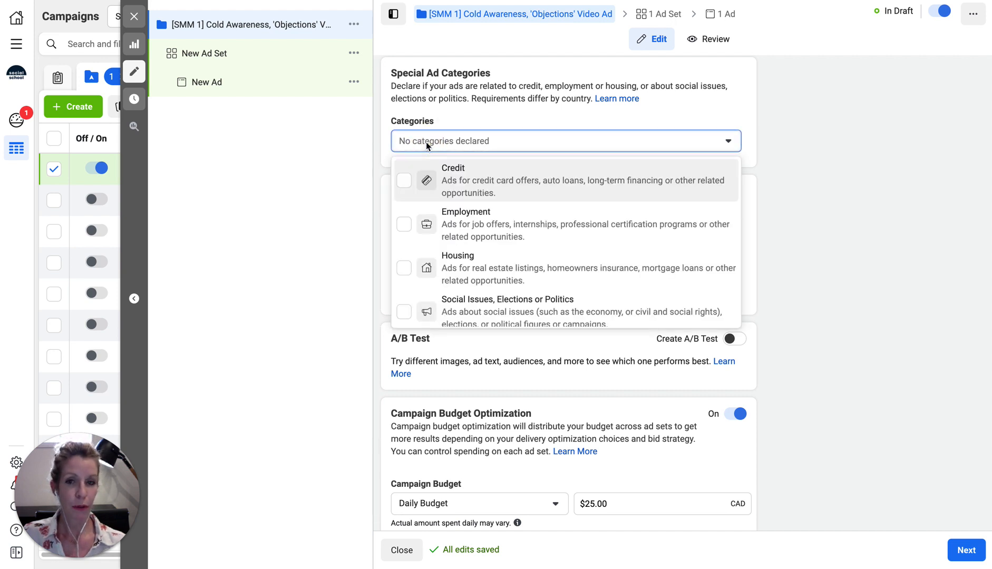
pyautogui.click(426, 142)
pyautogui.click(426, 141)
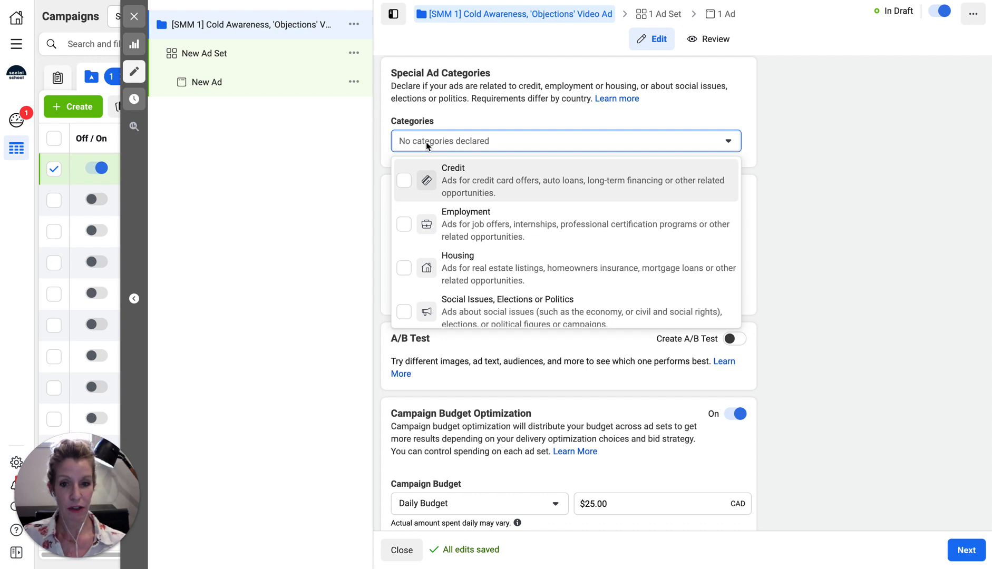
pyautogui.click(427, 141)
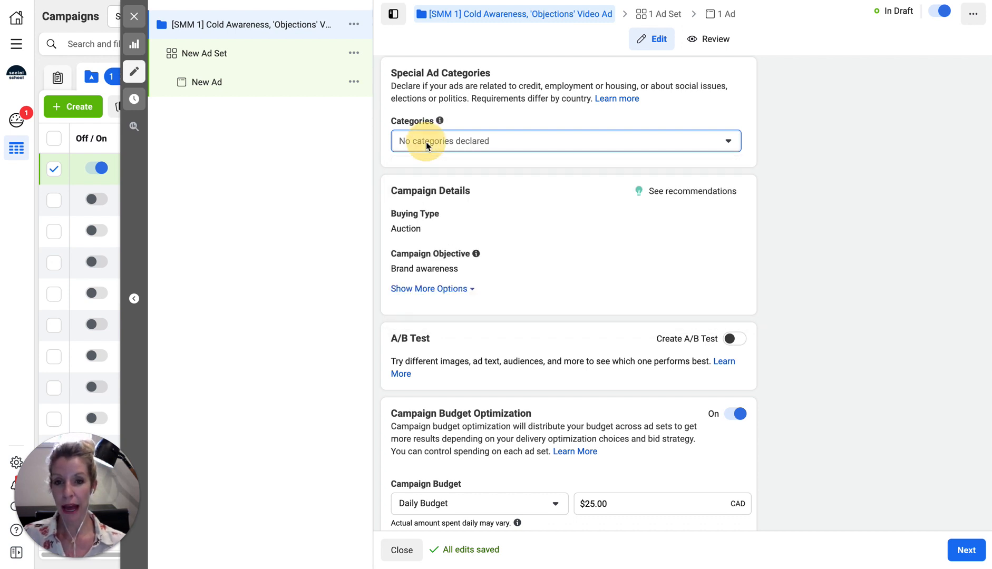
# - Set the campaign's daily budget to $50.00 CAD and expand the additional budget options to show ad scheduling
pyautogui.scroll(-2, 528, 374)
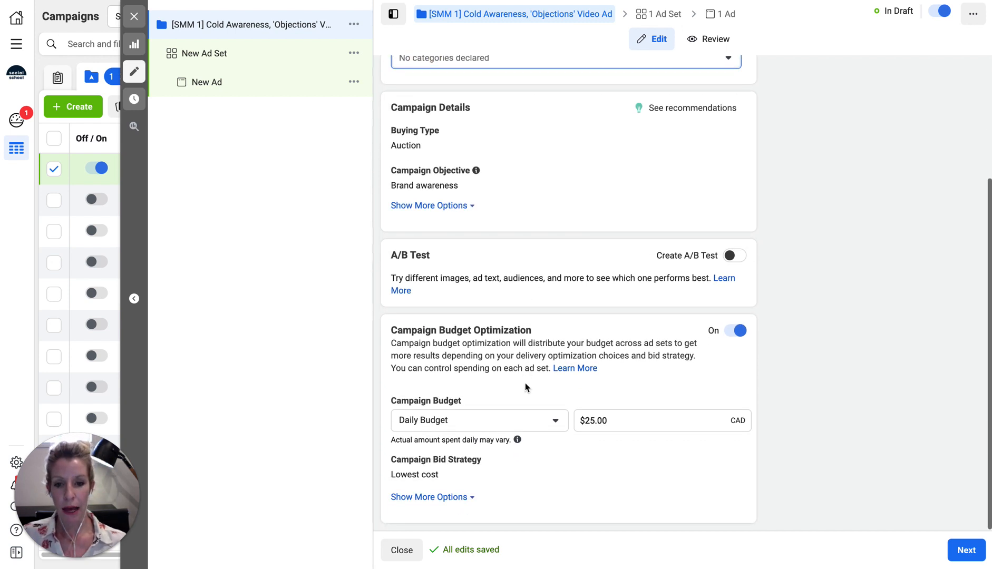
pyautogui.click(582, 424)
pyautogui.press('Delete')
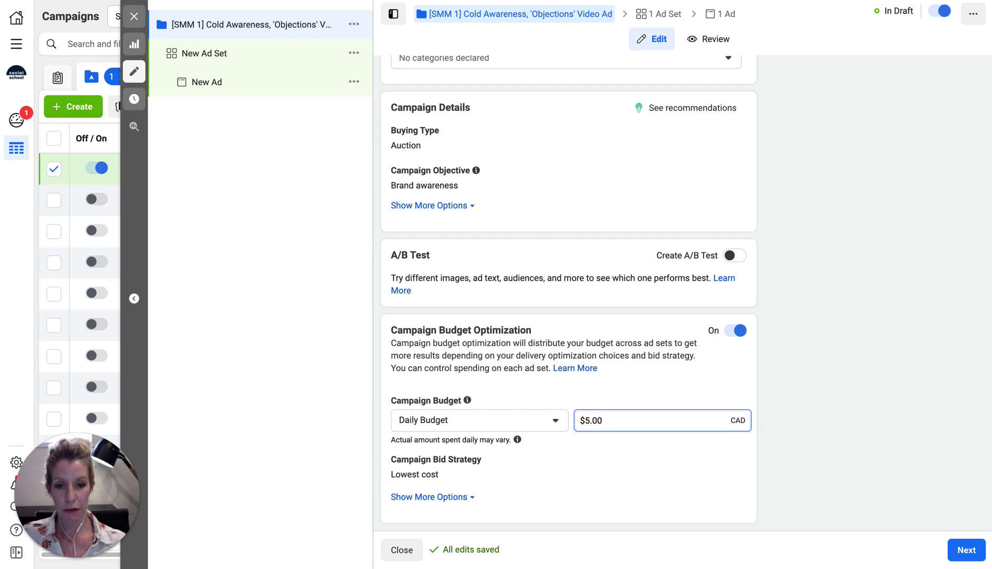
pyautogui.click(588, 419)
pyautogui.write('0')
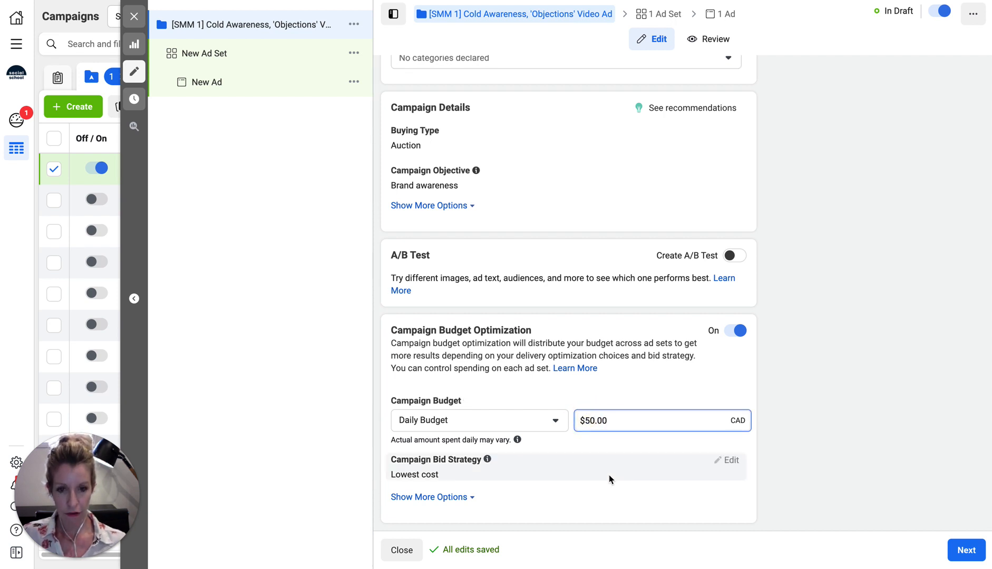
pyautogui.click(326, 400)
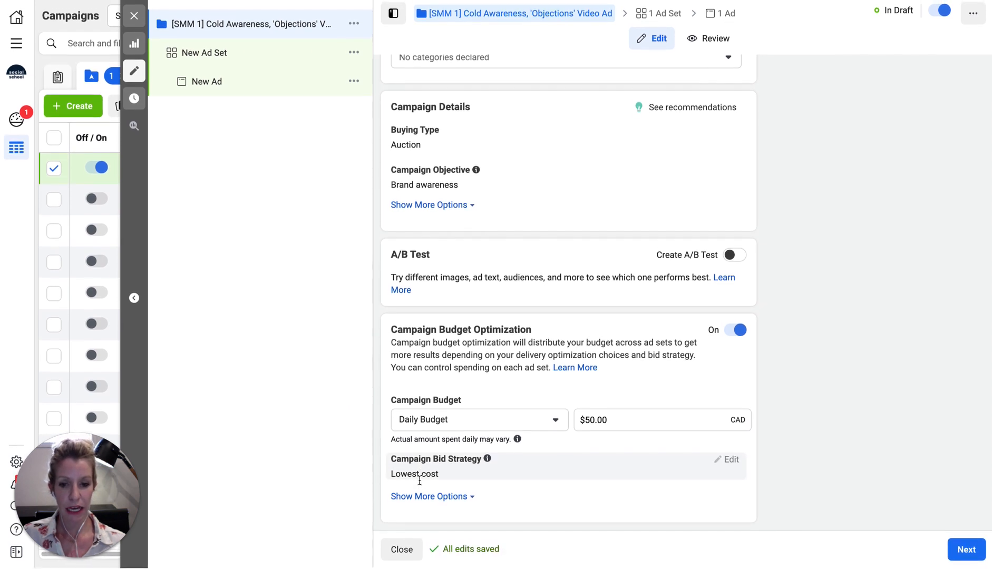
pyautogui.click(418, 501)
pyautogui.scroll(-1, 418, 506)
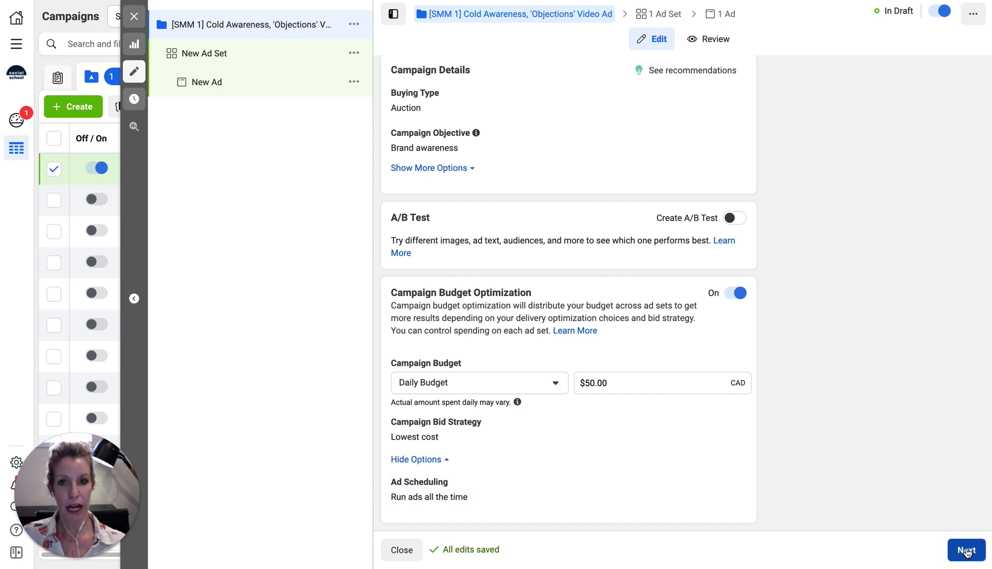
# - Continue to the ad set level and copy the prepared ad set name from the Trello card
pyautogui.click(966, 552)
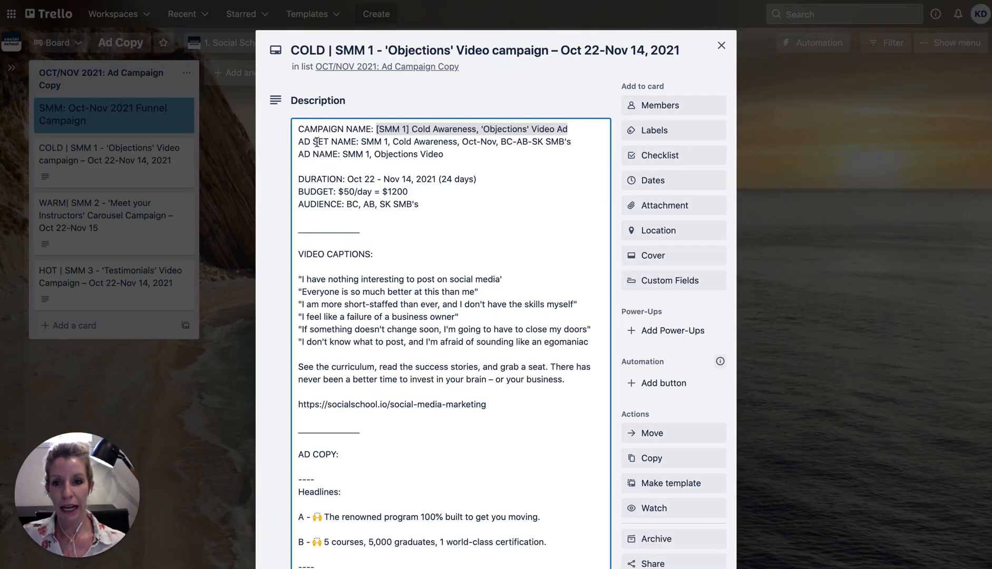
pyautogui.click(317, 141)
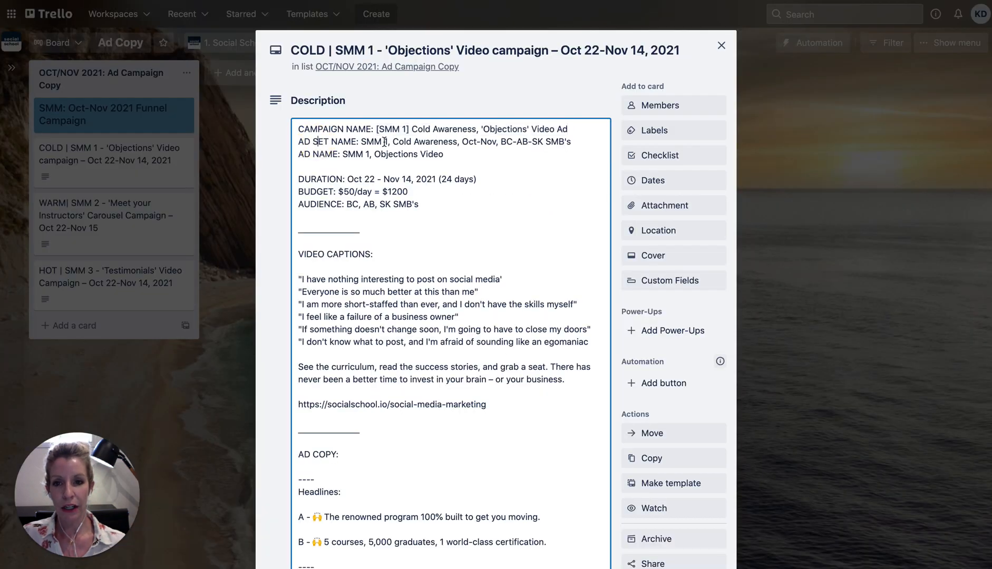
pyautogui.moveTo(361, 141); pyautogui.dragTo(574, 145)
pyautogui.hotkey('ctrl', 'c')
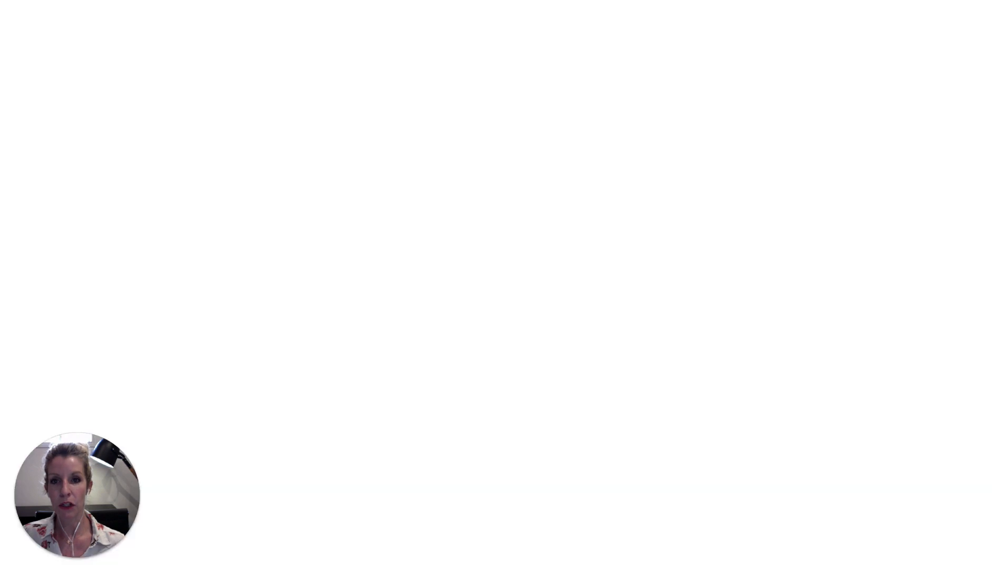
# - Back in Ads Manager, name the ad set "SMM 1, Cold Awareness, Oct-Nov, BC-AB-SK SMB's"
pyautogui.tripleClick(411, 121)
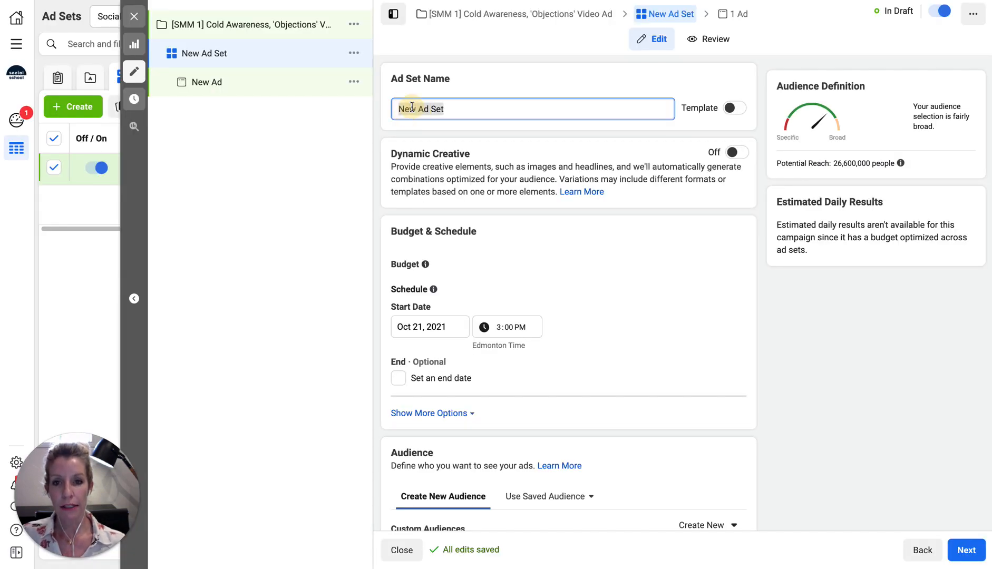
pyautogui.hotkey('ctrl', 'v')
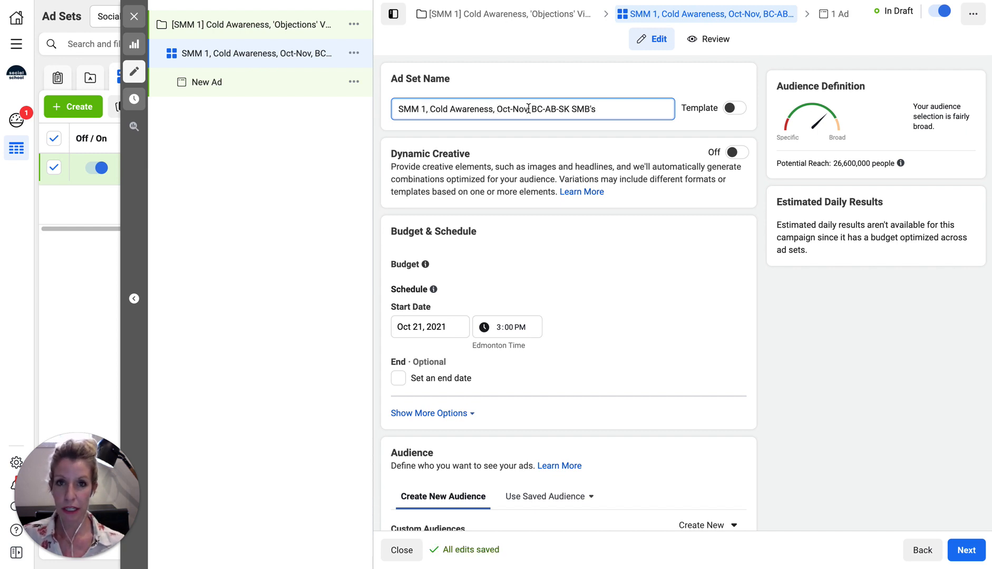
pyautogui.click(528, 109)
pyautogui.write(',')
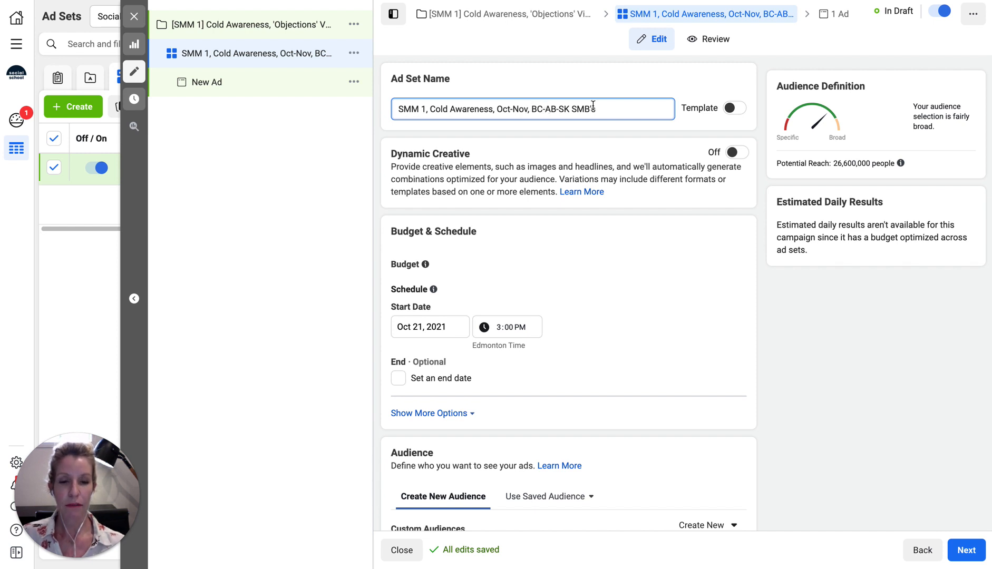
# - Schedule the ad set to start on Oct 22, 2021 at 1:00 AM
pyautogui.scroll(-1, 595, 319)
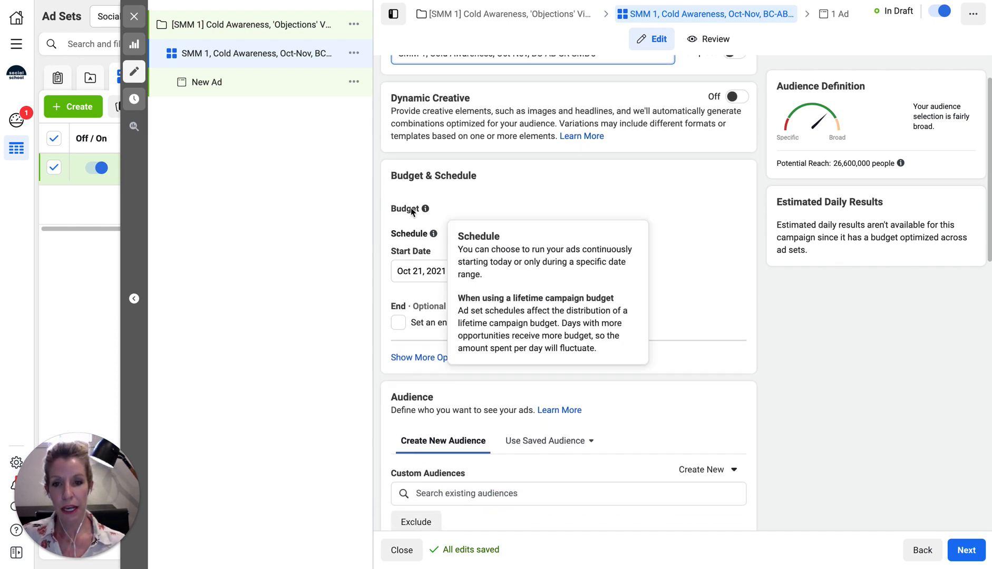
pyautogui.click(407, 270)
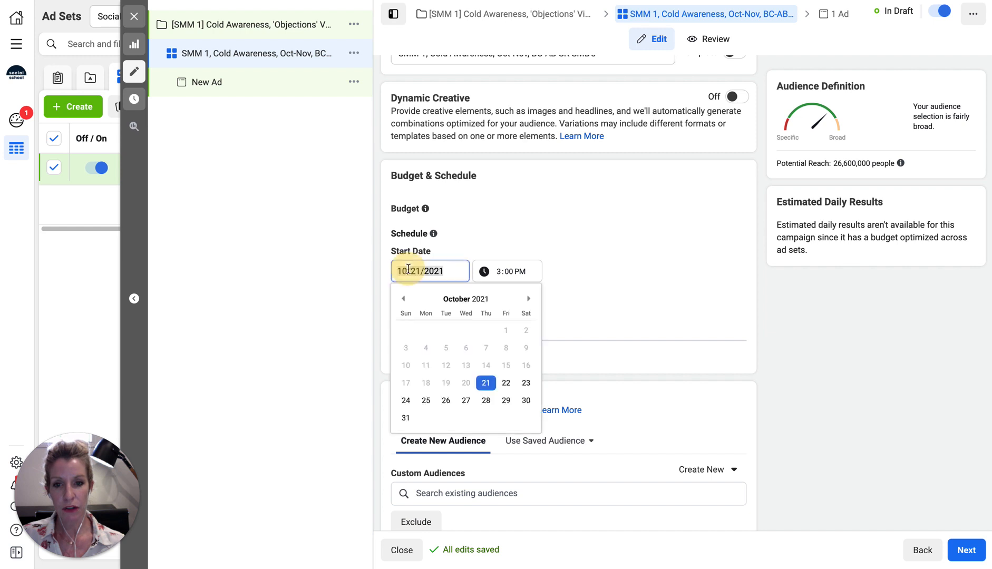
pyautogui.click(506, 383)
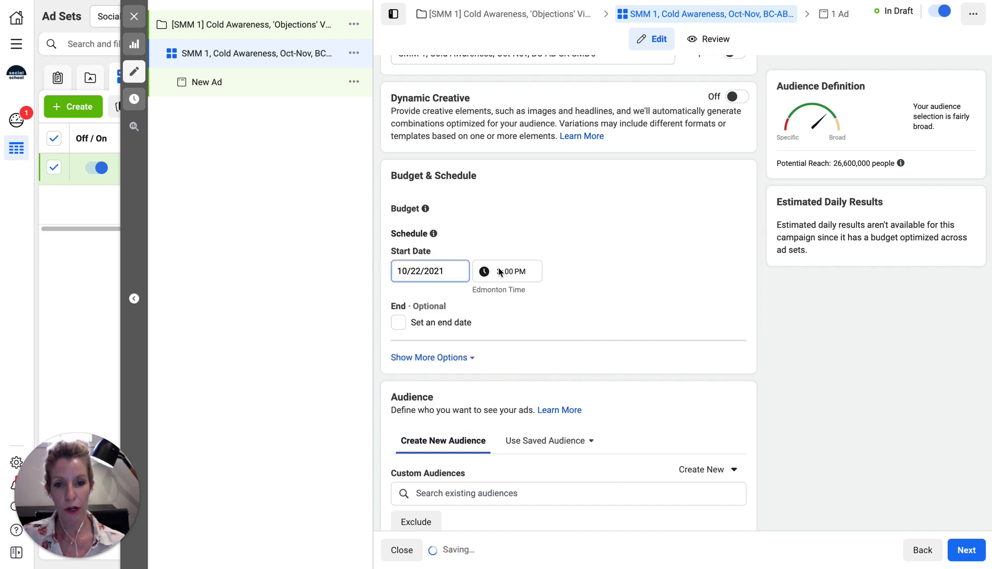
pyautogui.click(498, 278)
pyautogui.write('1')
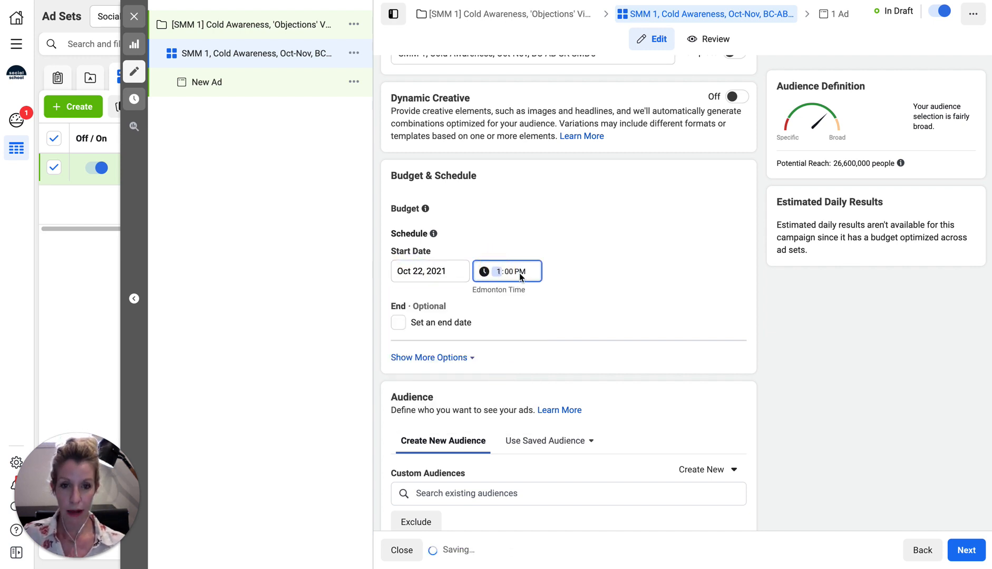
pyautogui.click(520, 274)
pyautogui.write('a')
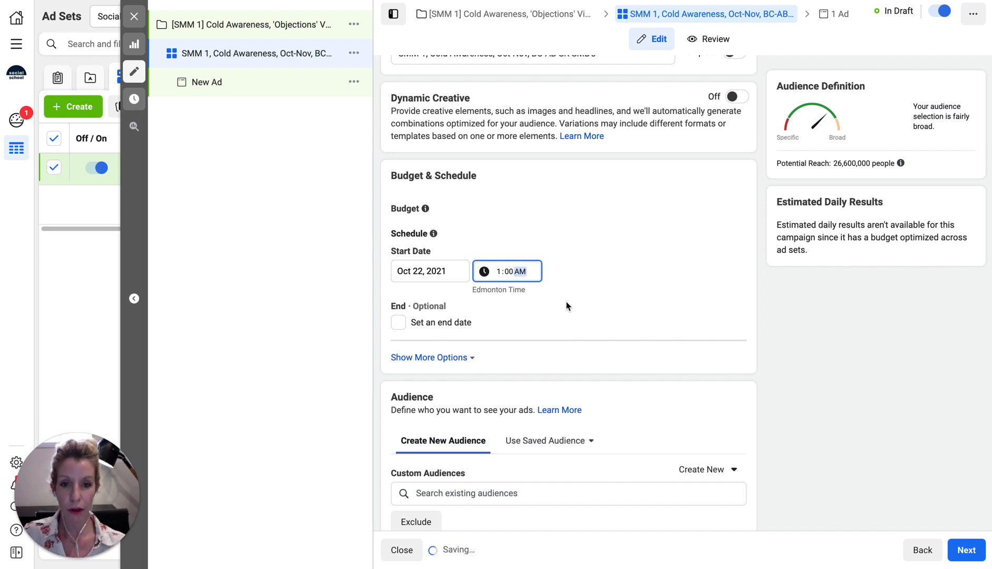
pyautogui.click(566, 305)
# - Enable an end date for the ad set and set it to Nov 14, 2021 at 12:00 PM
pyautogui.click(427, 325)
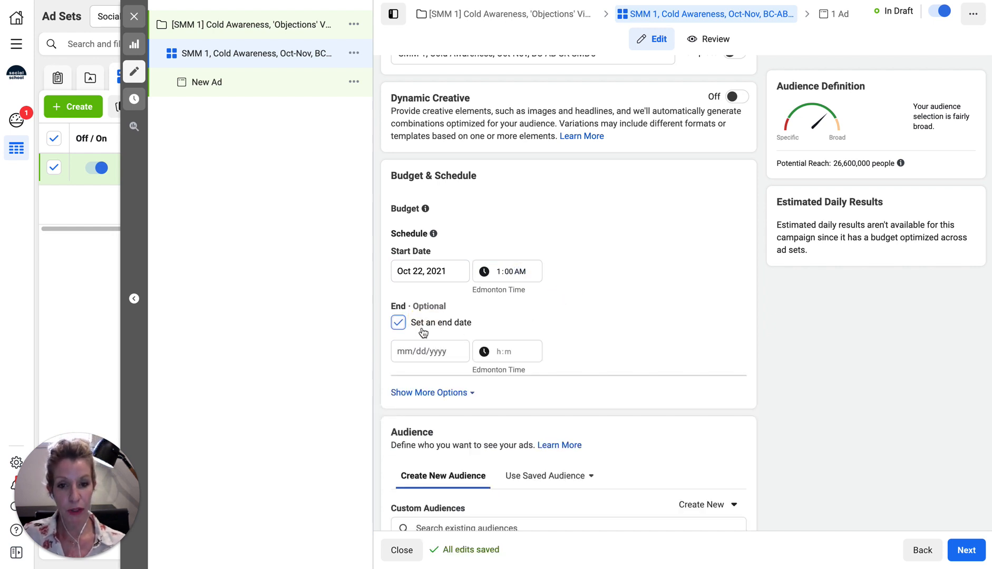
pyautogui.click(419, 351)
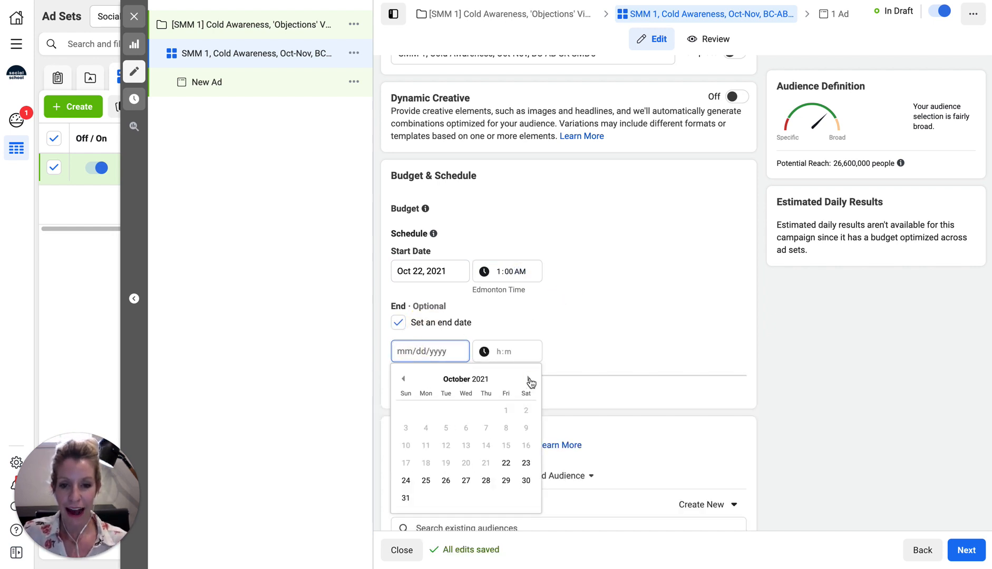
pyautogui.click(528, 378)
pyautogui.click(405, 445)
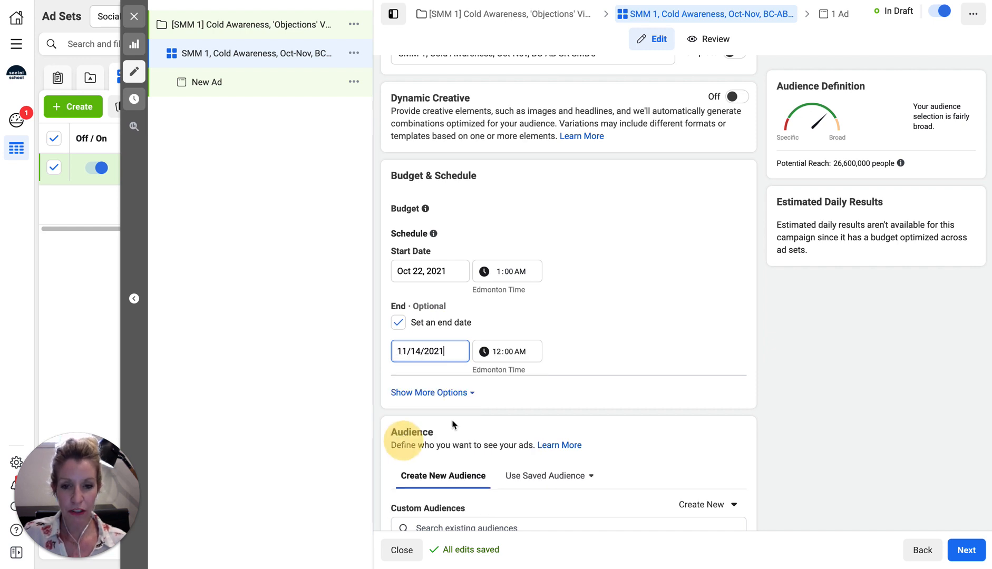
pyautogui.click(498, 354)
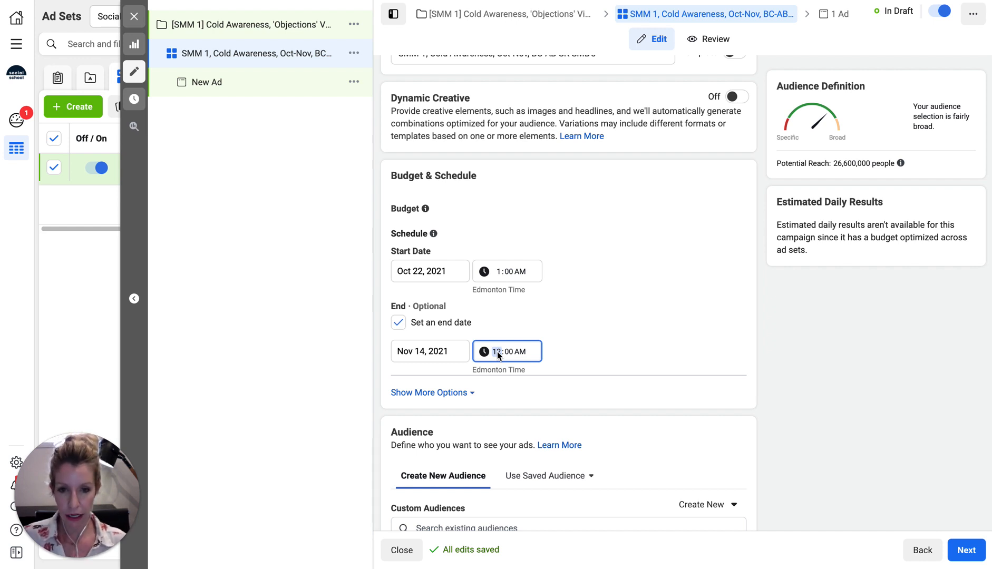
pyautogui.click(519, 352)
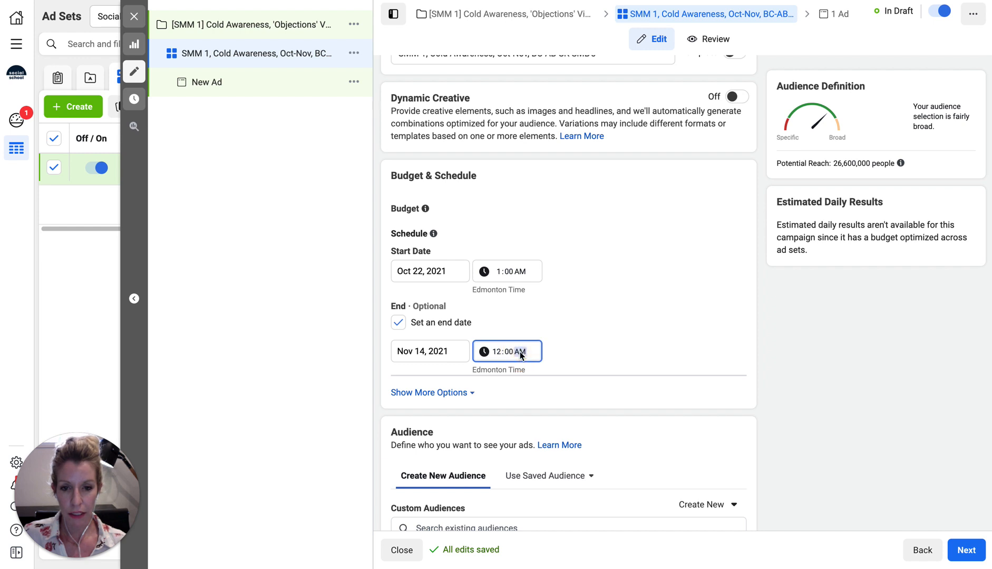
pyautogui.write('p')
pyautogui.click(594, 345)
# - Check the optional ad set spend limits among the additional schedule options and collapse them again
pyautogui.scroll(-2, 587, 287)
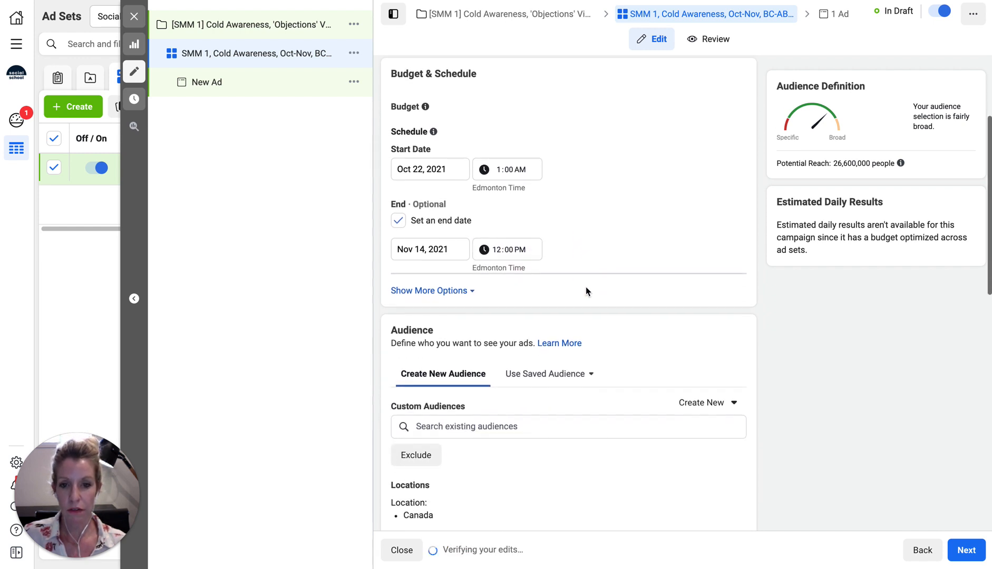
pyautogui.click(412, 290)
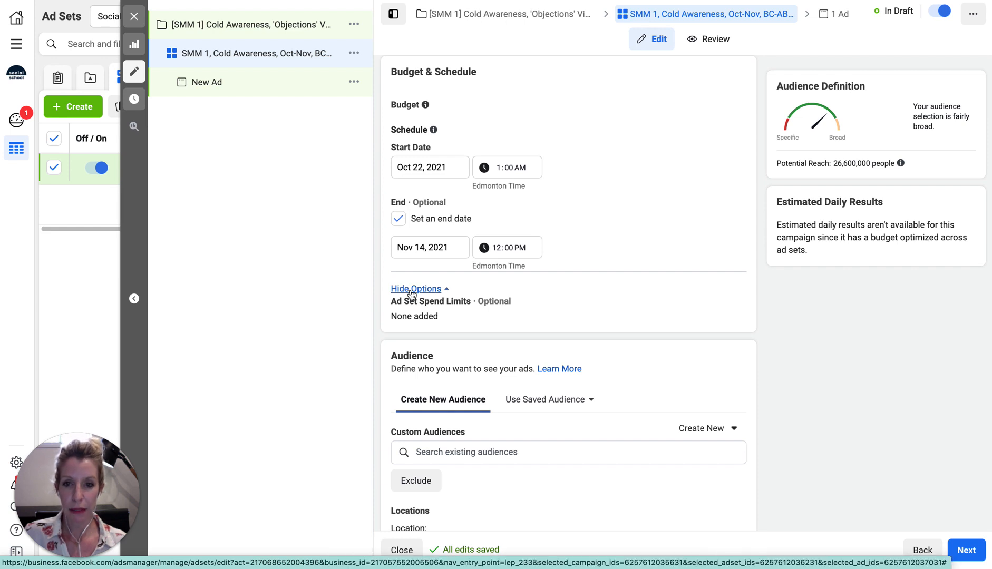
pyautogui.click(412, 289)
pyautogui.scroll(3, 590, 290)
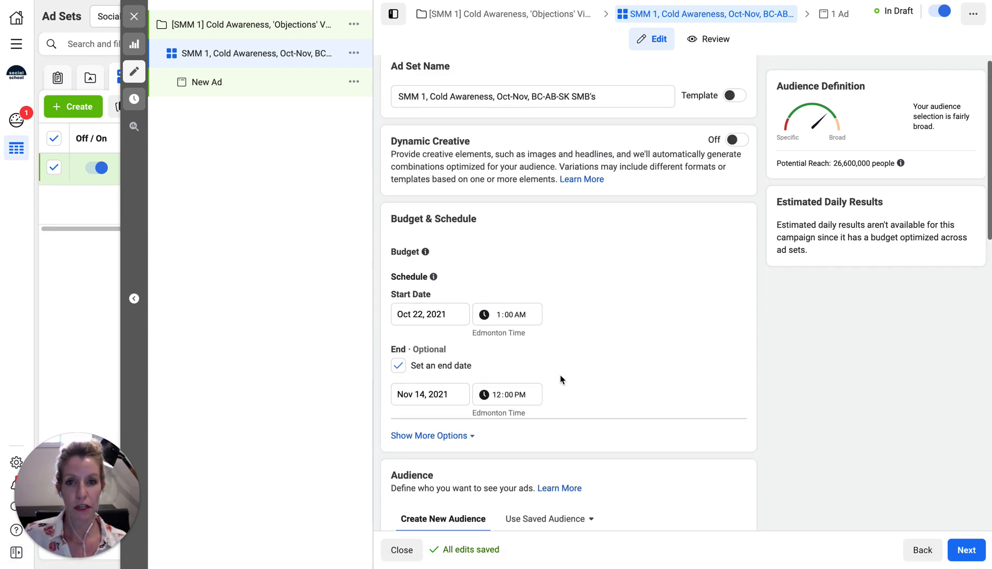
# - Browse the saved audiences and apply "COLD: Alberta - SMB, 23-62" to the ad set
pyautogui.scroll(-5, 560, 379)
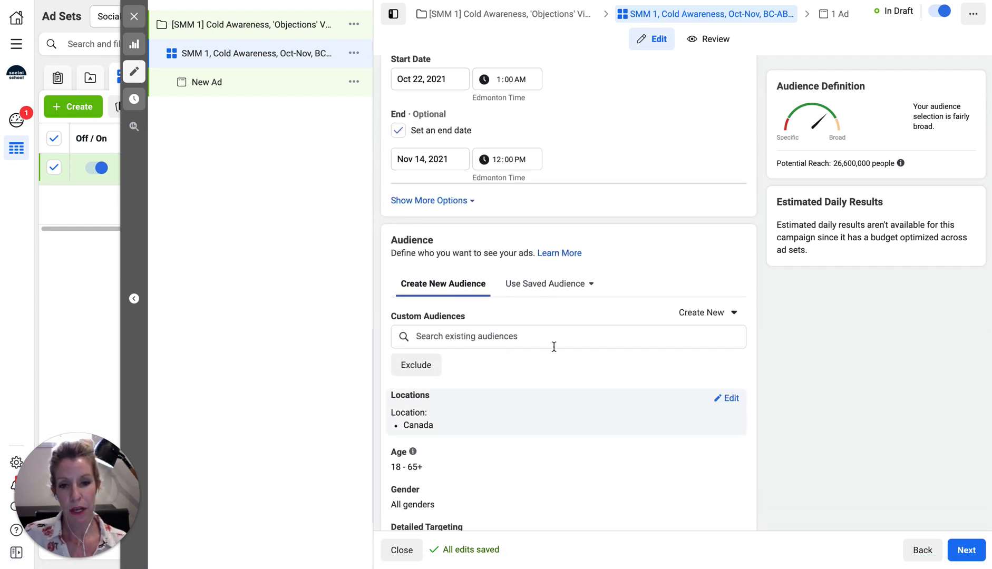
pyautogui.click(540, 285)
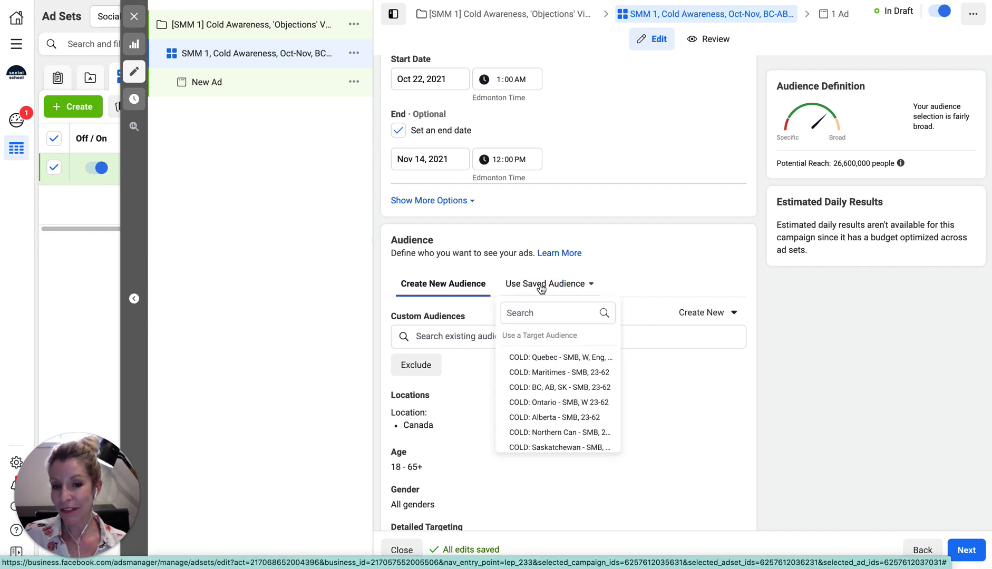
pyautogui.scroll(-1, 541, 416)
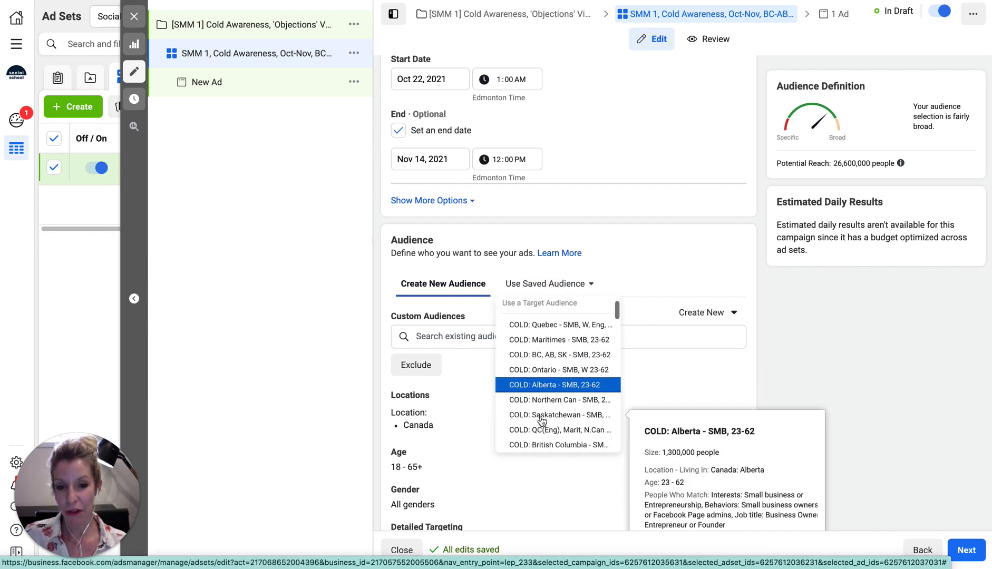
pyautogui.scroll(-5, 541, 420)
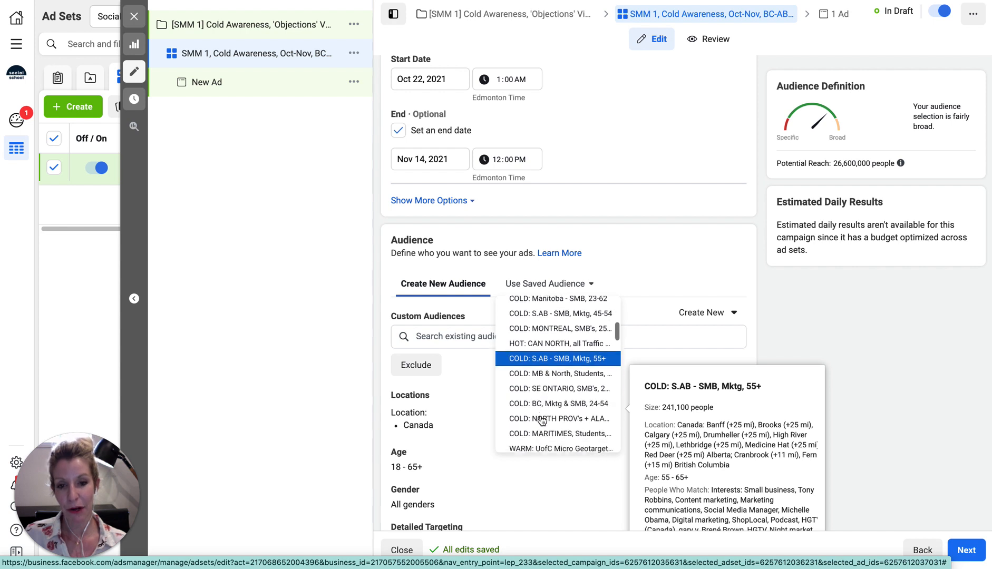
pyautogui.scroll(-6, 541, 420)
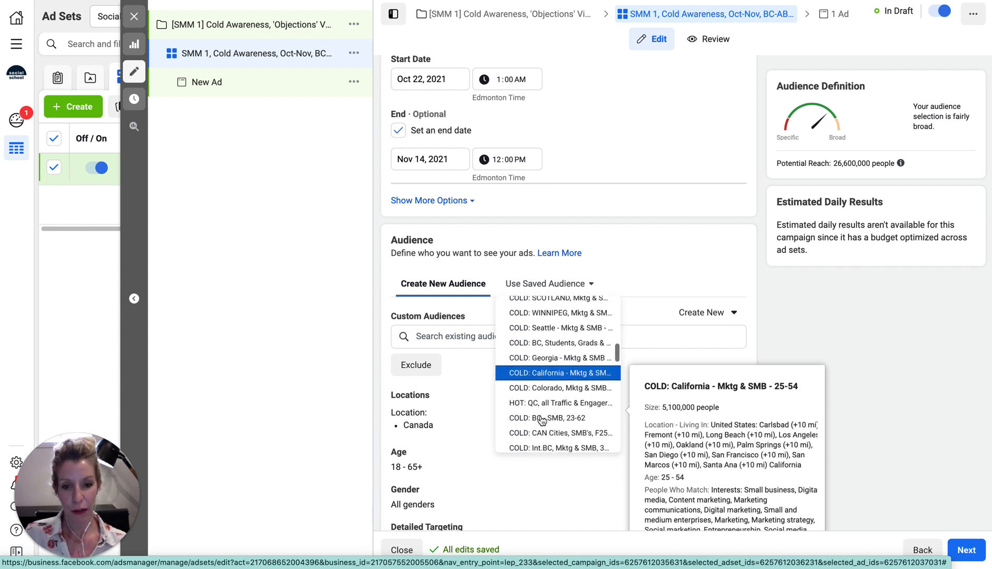
pyautogui.scroll(-2, 541, 420)
pyautogui.scroll(10, 542, 420)
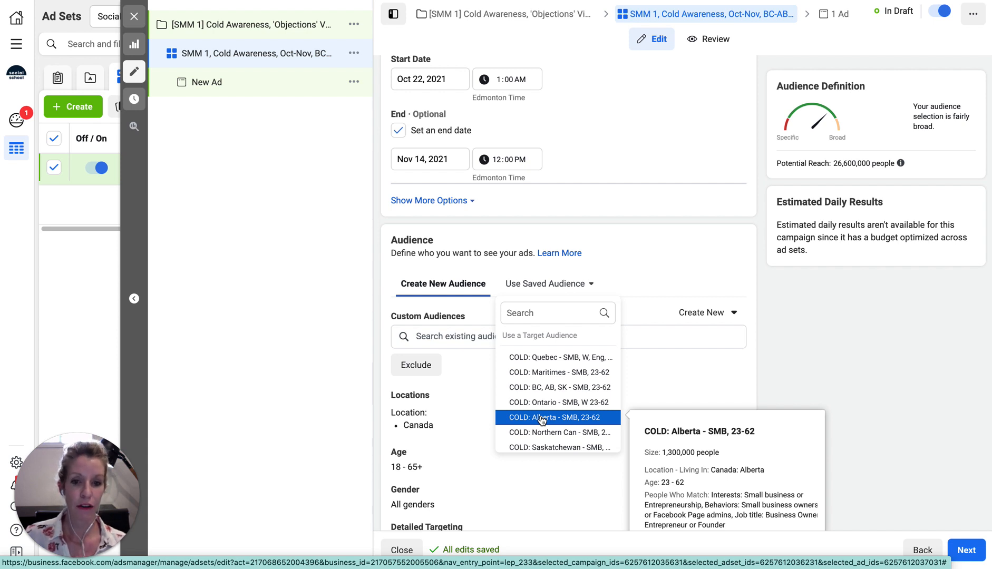
pyautogui.click(541, 417)
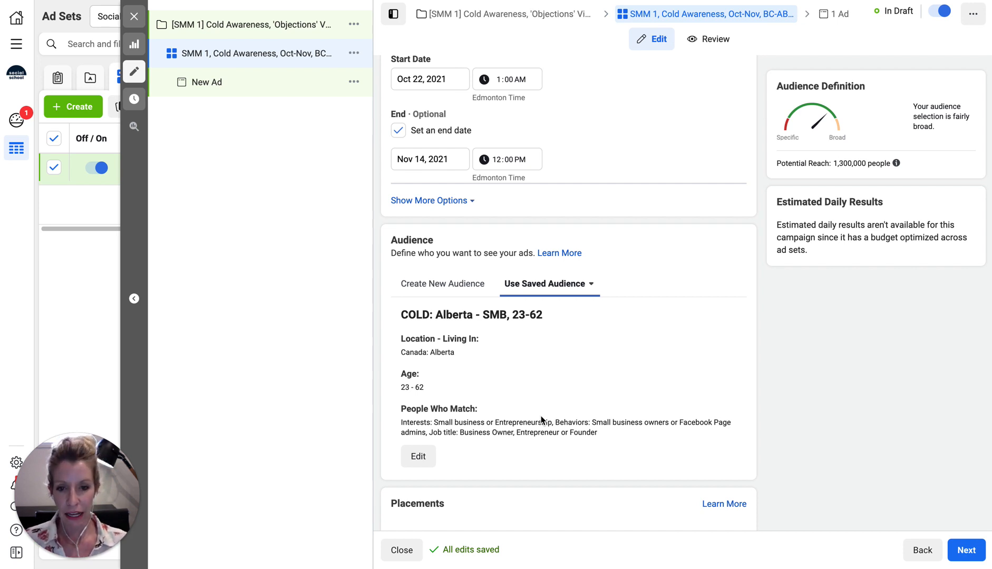
# - Apply the saved audience "COLD: BC, AB, SK - SMB, 23-62" to the ad set
pyautogui.click(540, 284)
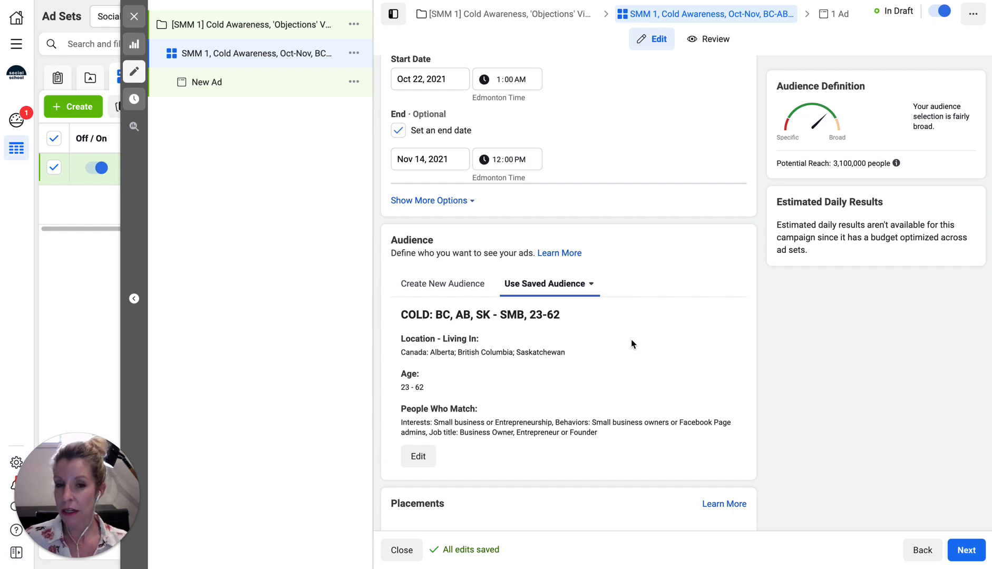
# - Switch the ad set to manual placements and deselect the whole Stories and Reels group
pyautogui.scroll(-4, 633, 348)
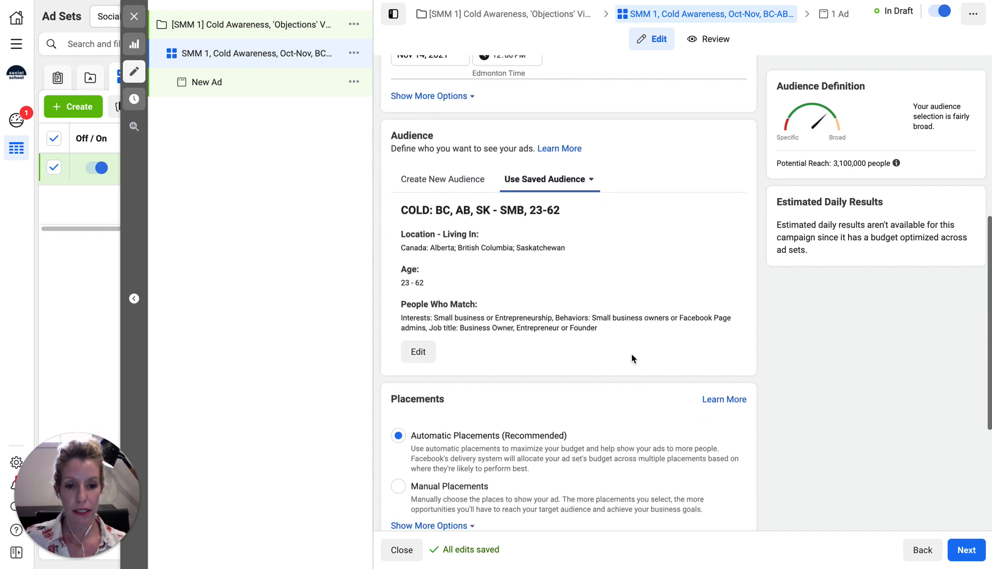
pyautogui.scroll(-1, 634, 357)
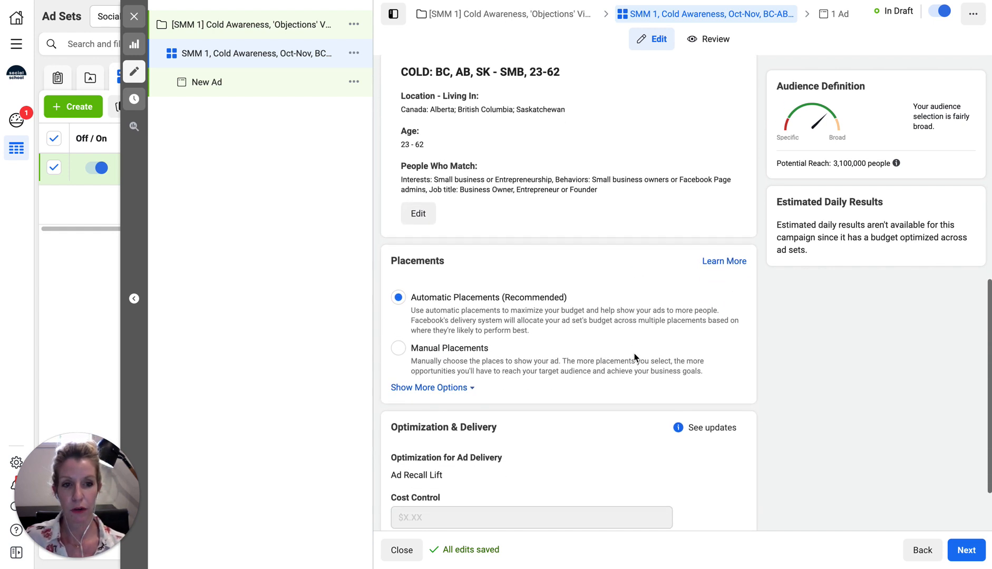
pyautogui.click(399, 350)
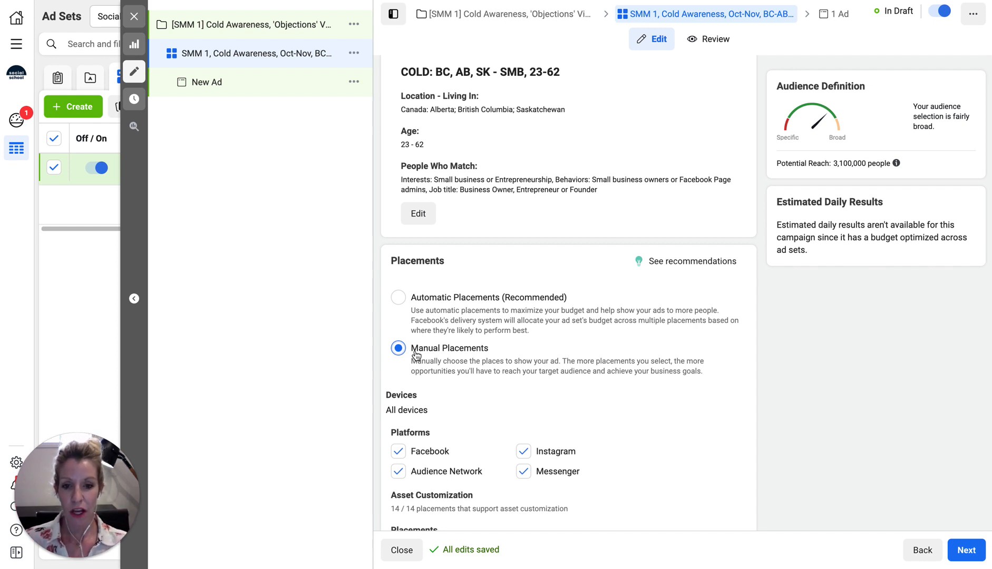
pyautogui.scroll(-3, 491, 369)
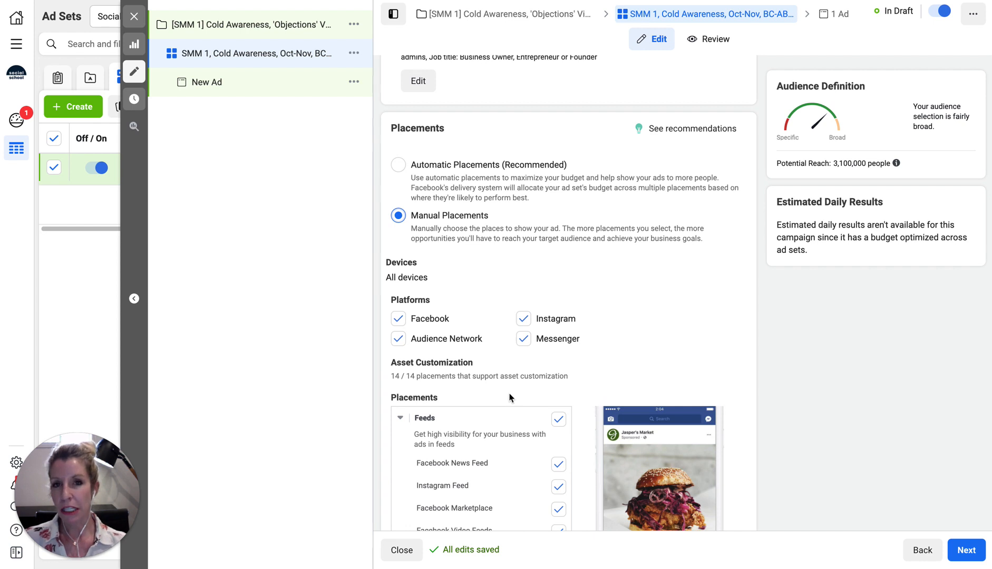
pyautogui.scroll(-3, 500, 372)
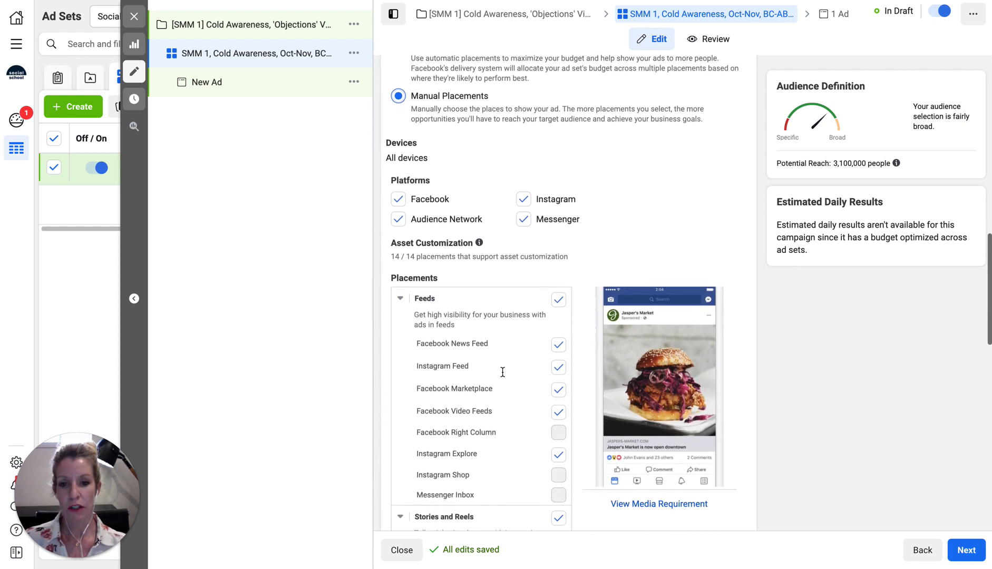
pyautogui.scroll(-1, 502, 372)
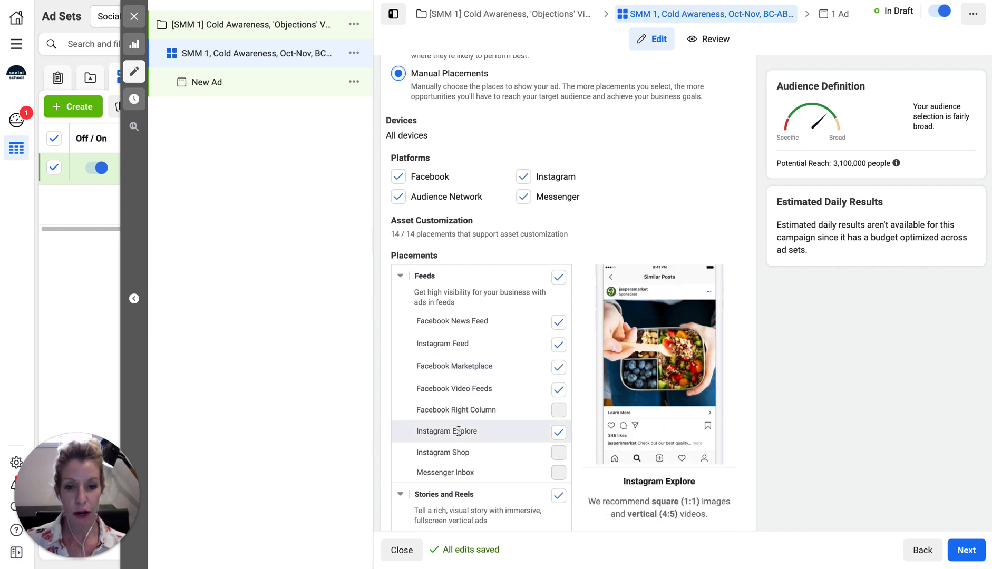
pyautogui.scroll(-5, 453, 422)
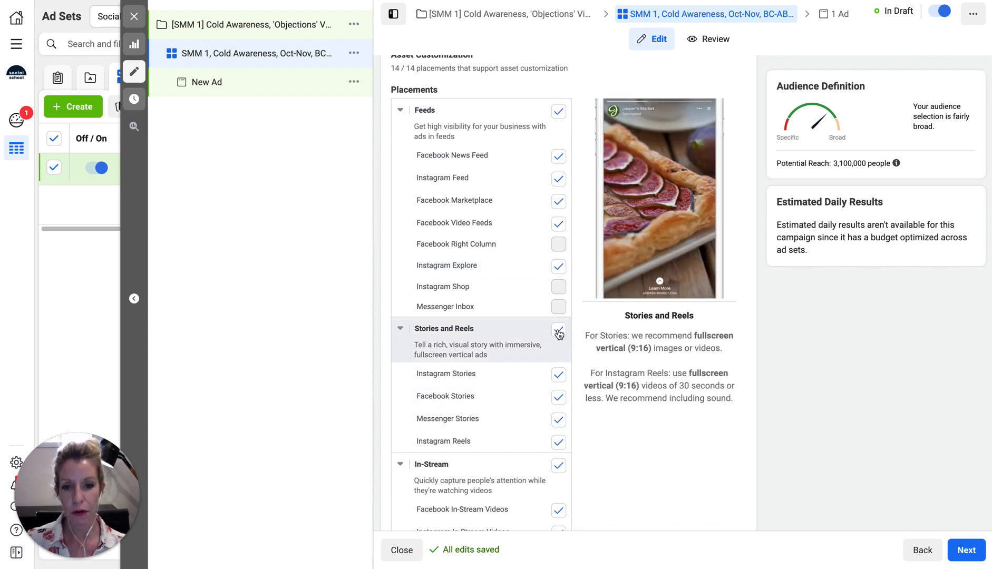
pyautogui.click(558, 332)
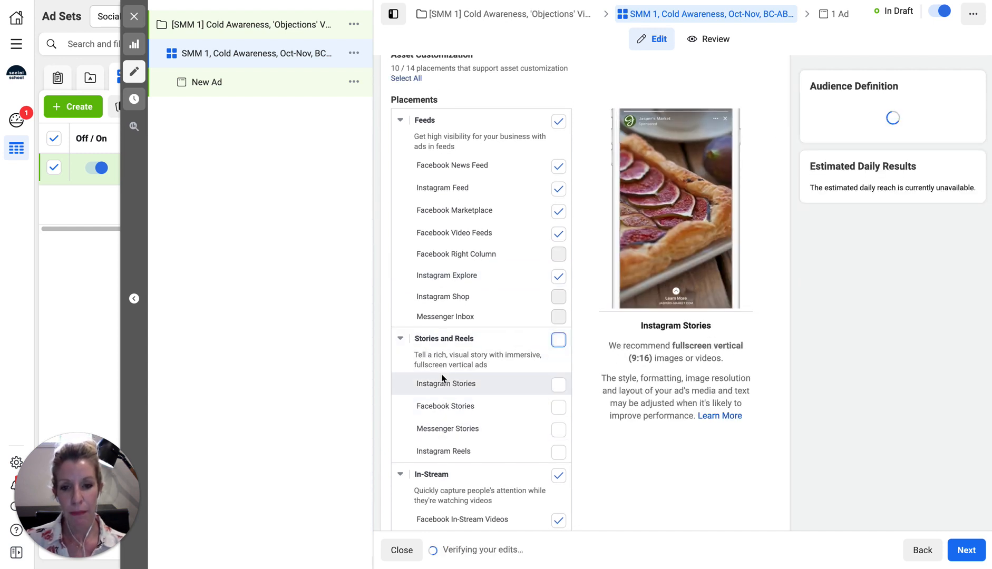
# - Deselect the whole Apps and Sites group in the ad set's manual placements
pyautogui.scroll(-2, 453, 436)
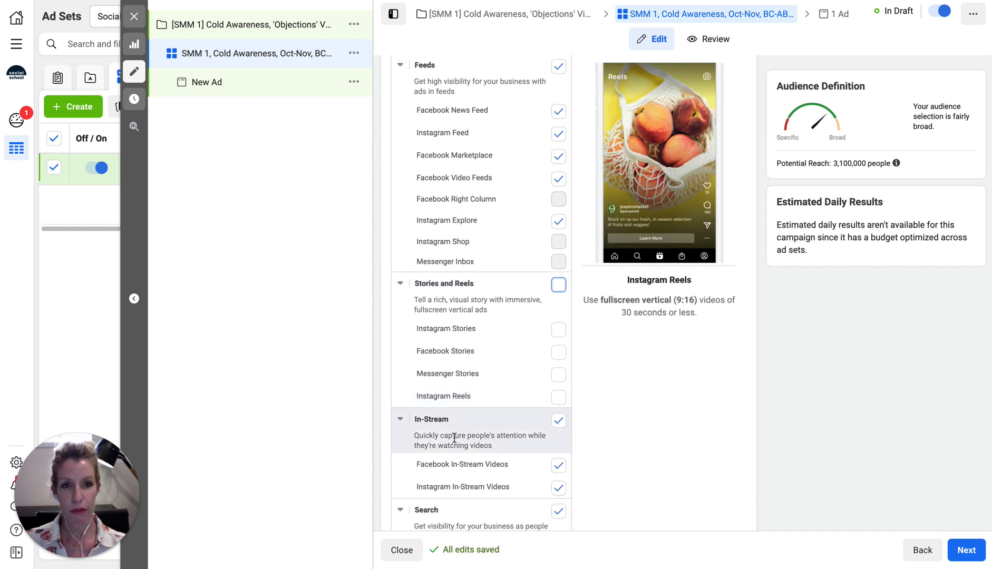
pyautogui.scroll(-1, 454, 437)
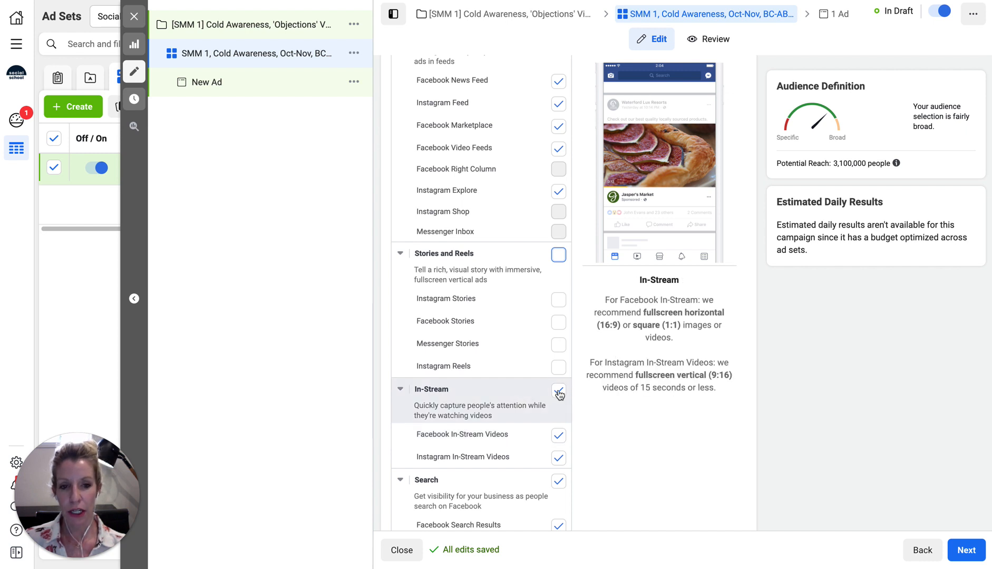
pyautogui.scroll(-3, 453, 420)
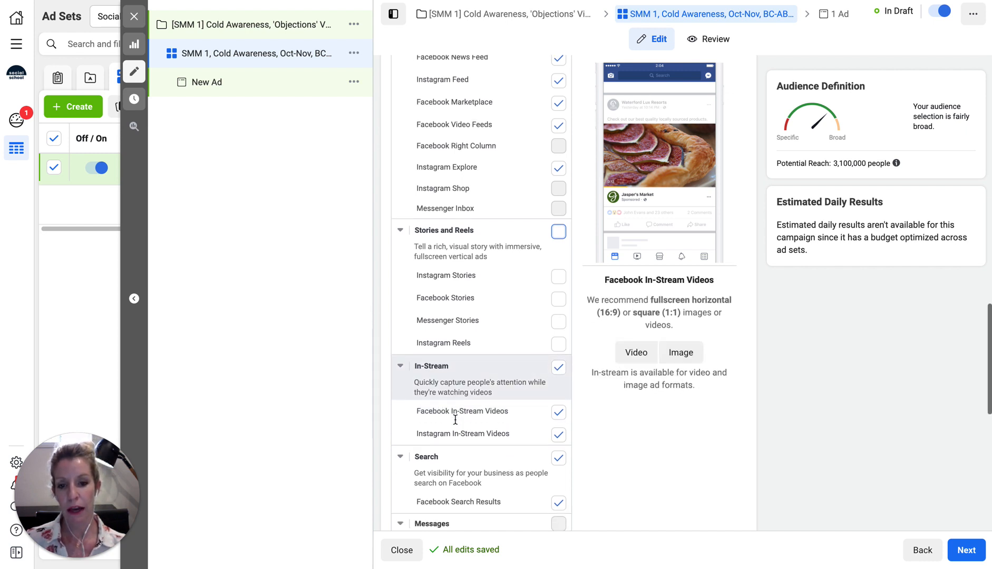
pyautogui.scroll(-1, 455, 421)
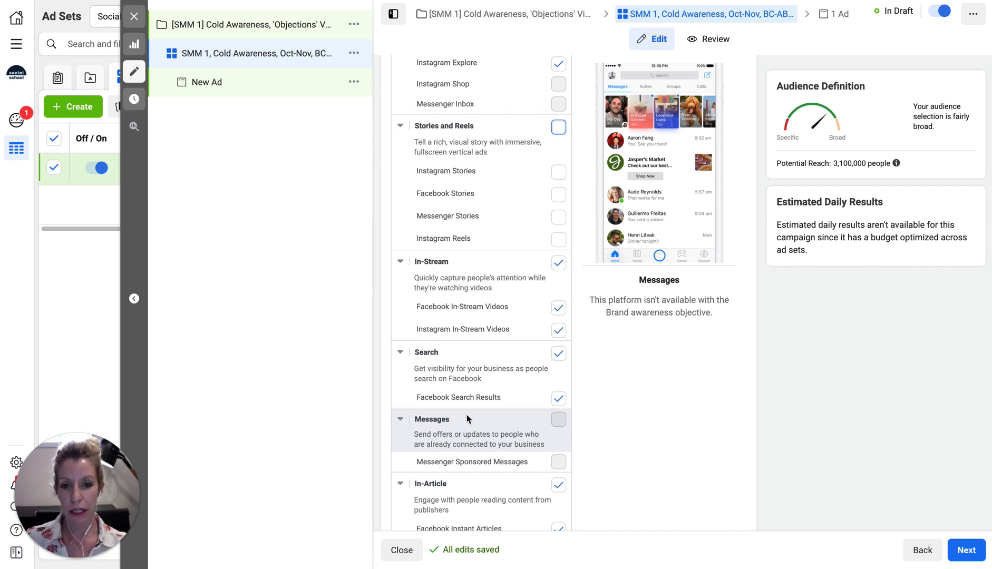
pyautogui.scroll(-1, 466, 419)
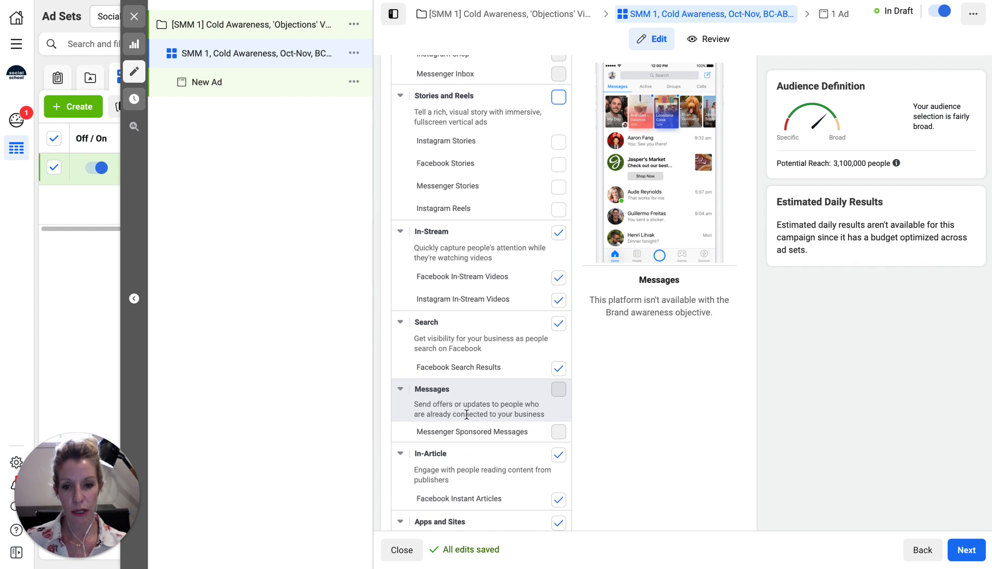
pyautogui.scroll(-2, 467, 416)
pyautogui.scroll(-1, 467, 415)
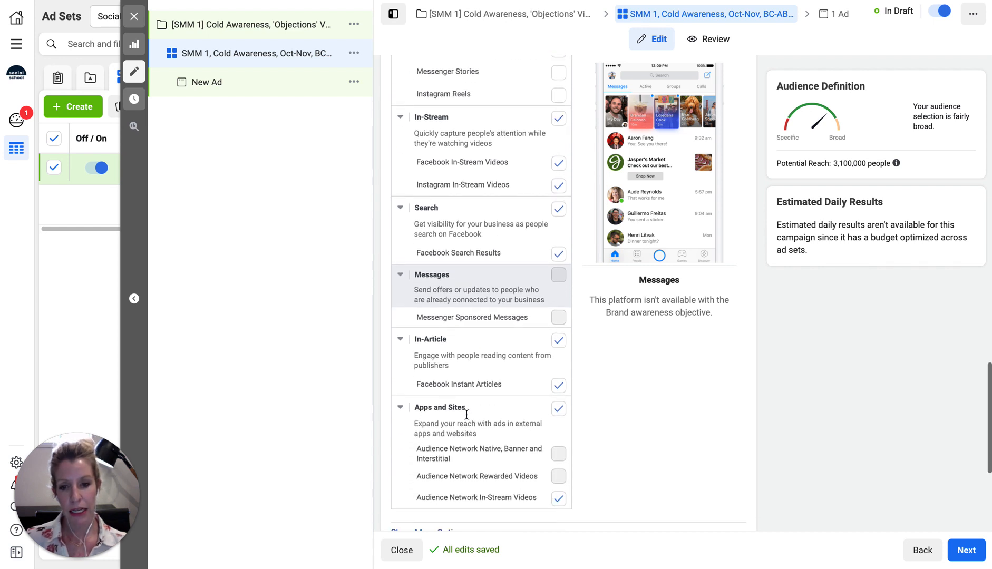
pyautogui.click(559, 411)
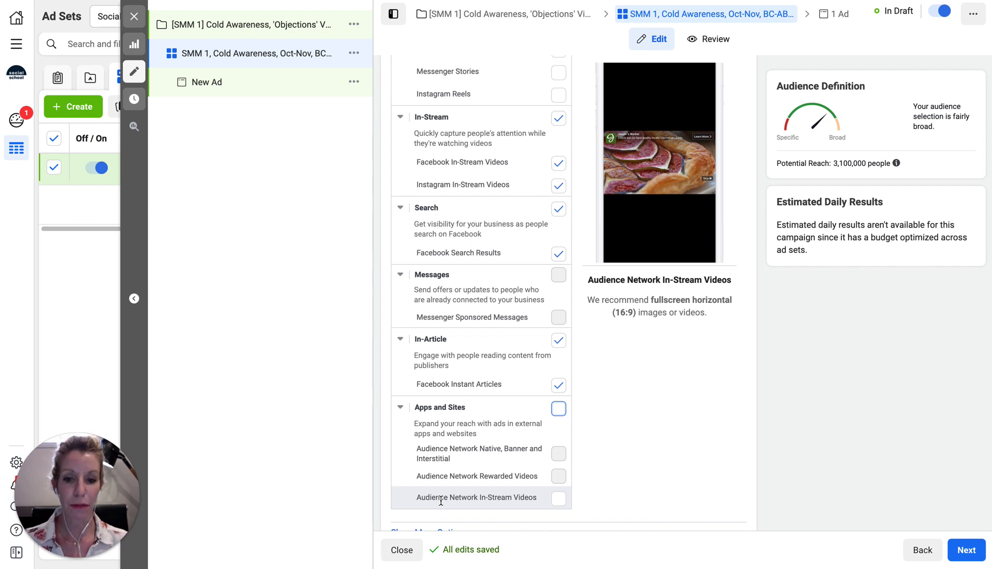
# - Expand the additional Optimization & Delivery options of the ad set to check when charges apply
pyautogui.scroll(-2, 636, 432)
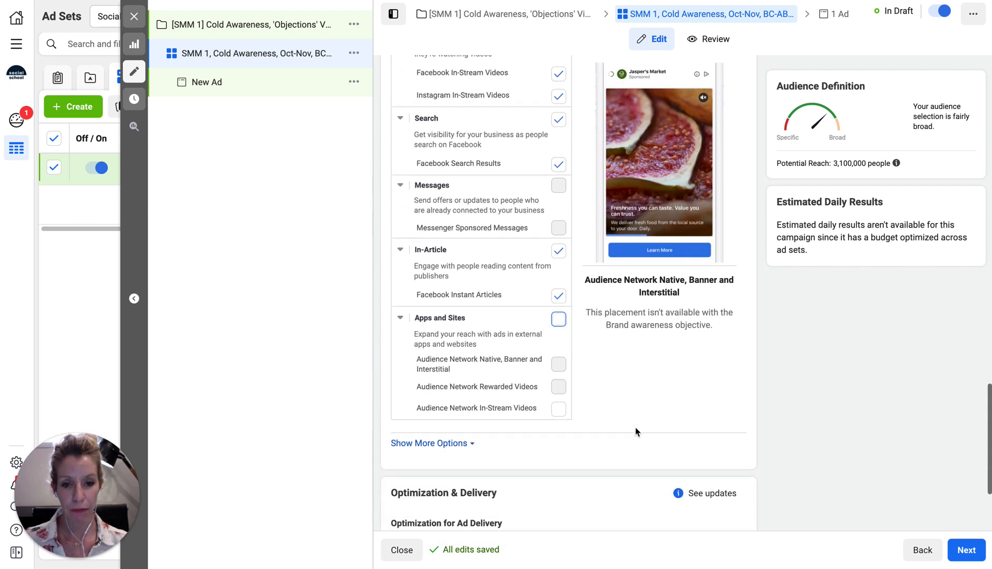
pyautogui.scroll(-2, 636, 431)
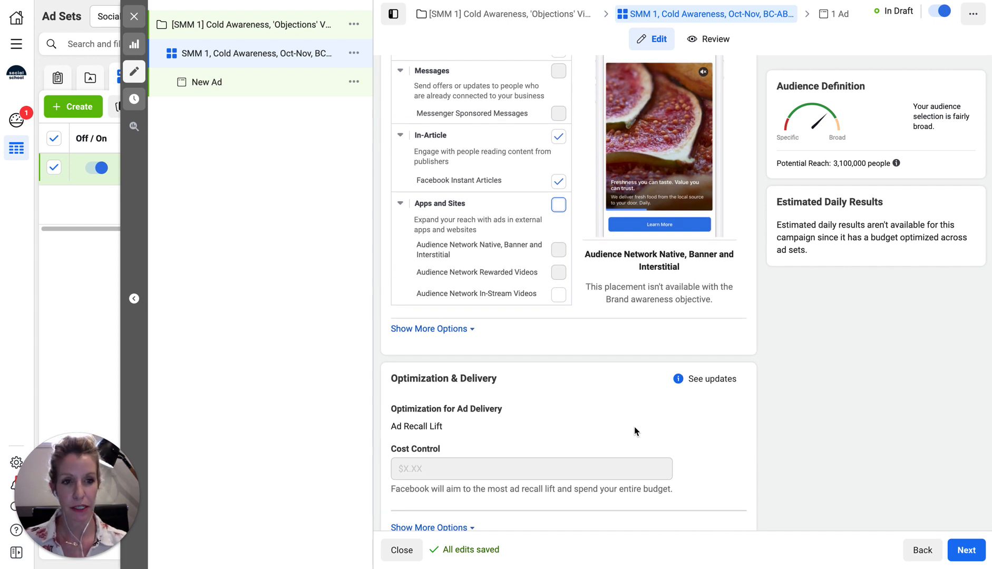
pyautogui.scroll(-1, 634, 431)
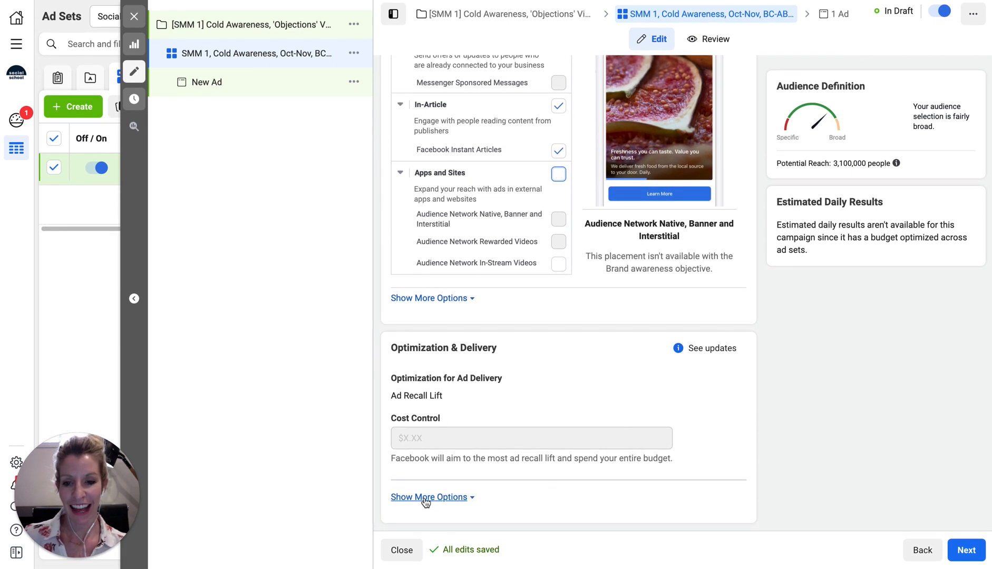
pyautogui.click(426, 500)
pyautogui.scroll(-1, 532, 495)
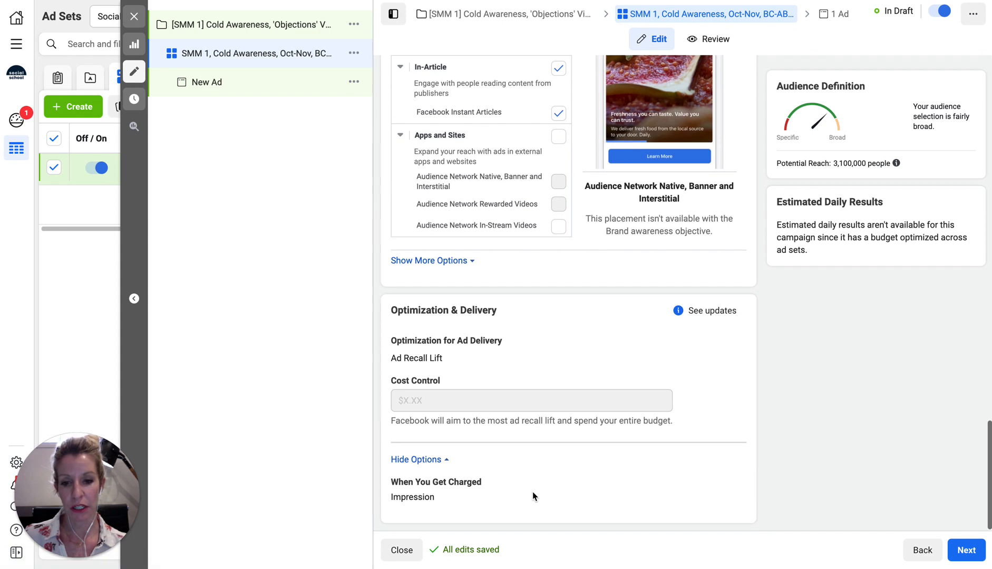
# - Review the ad set's schedule, audience and placements once more and continue to the ad level
pyautogui.scroll(15, 532, 495)
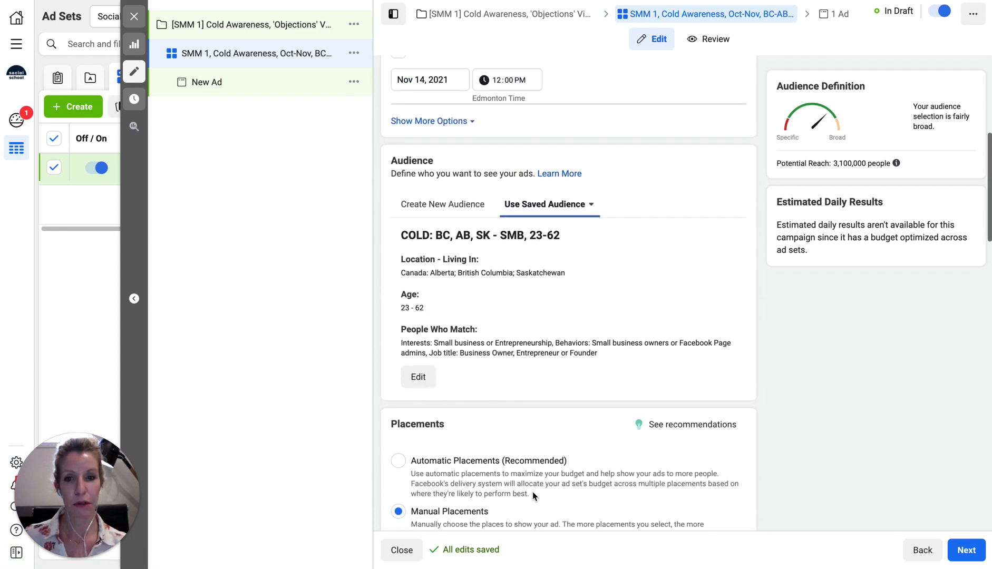
pyautogui.scroll(6, 532, 492)
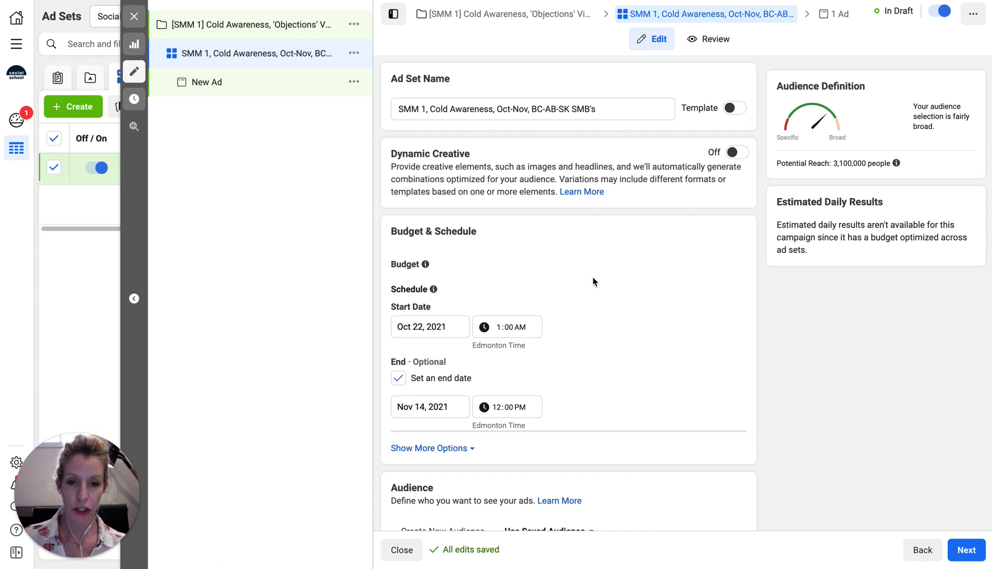
pyautogui.scroll(-10, 593, 282)
pyautogui.scroll(-3, 594, 282)
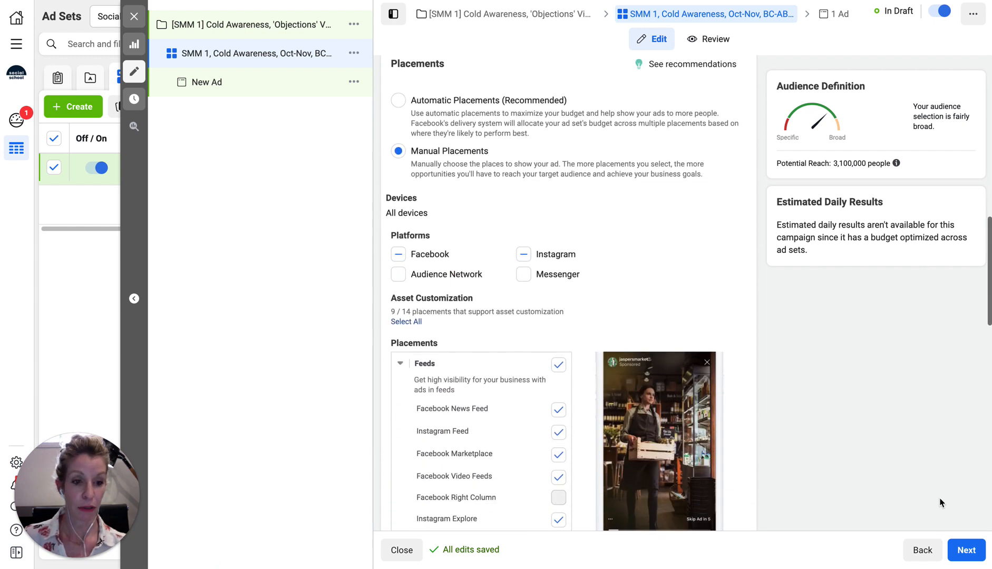
pyautogui.click(965, 551)
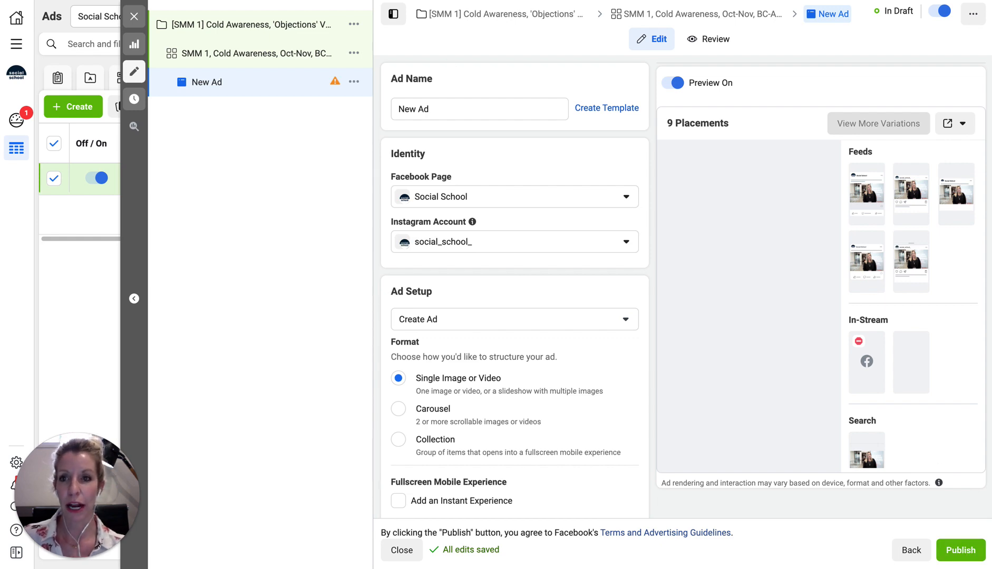
# - Name the ad "SMM 1, Objections Video", using the ad name copied from the Trello campaign card
pyautogui.click(388, 1)
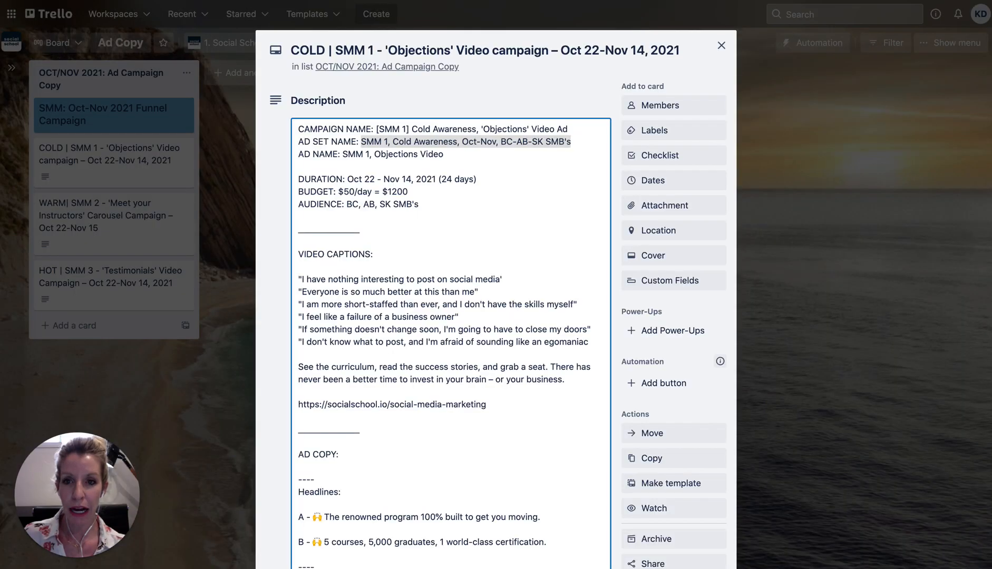
pyautogui.click(334, 167)
pyautogui.moveTo(342, 153); pyautogui.dragTo(444, 153)
pyautogui.hotkey('ctrl', 'c')
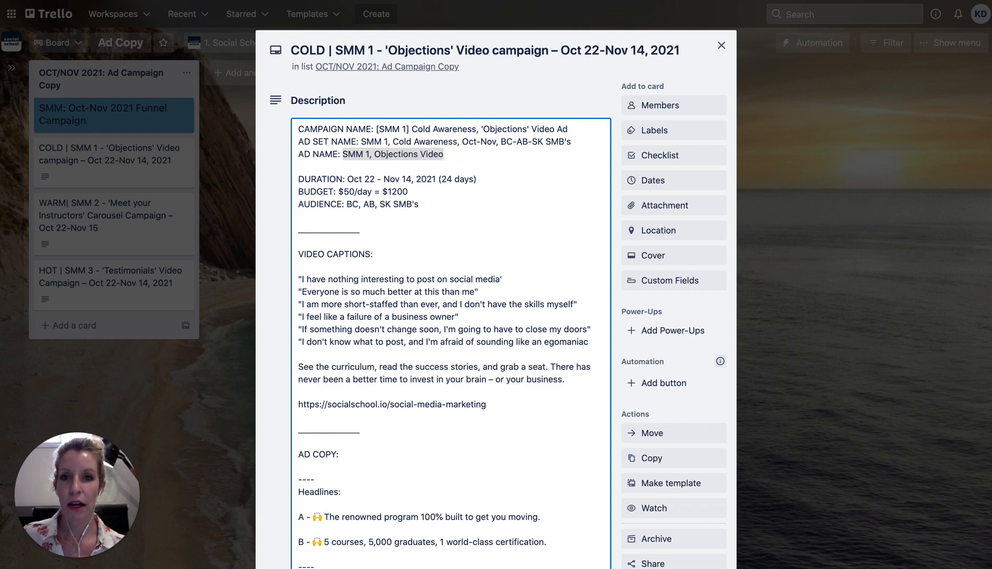
pyautogui.click(359, 2)
pyautogui.tripleClick(410, 108)
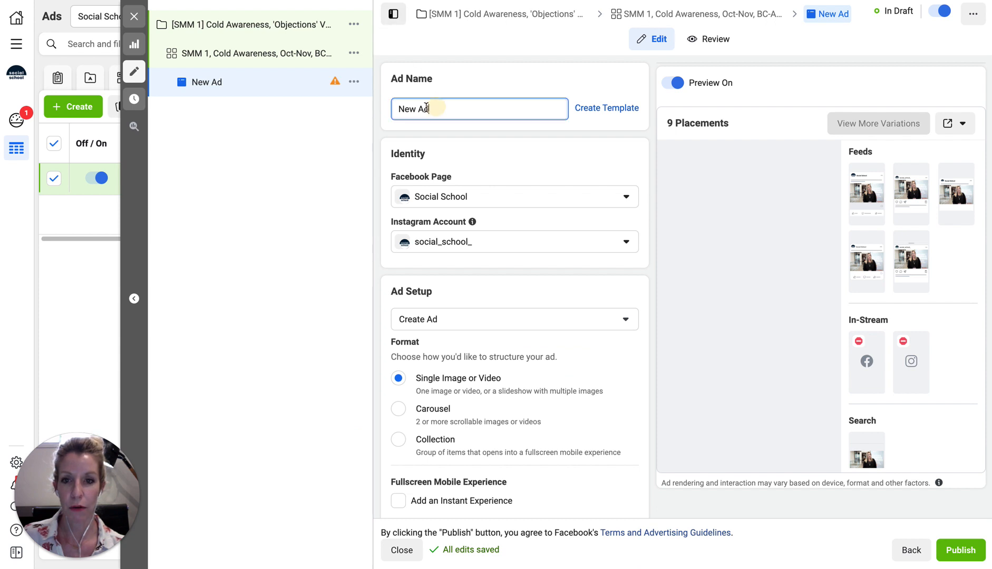
pyautogui.hotkey('ctrl', 'v')
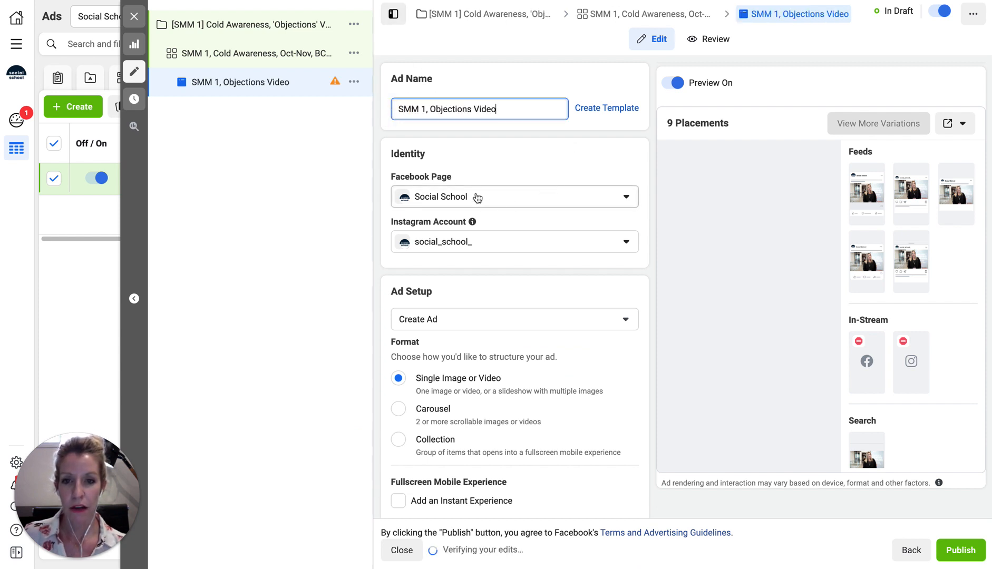
# - Check the available ad setup choices and keep Create Ad selected
pyautogui.scroll(-2, 521, 257)
pyautogui.scroll(-1, 521, 256)
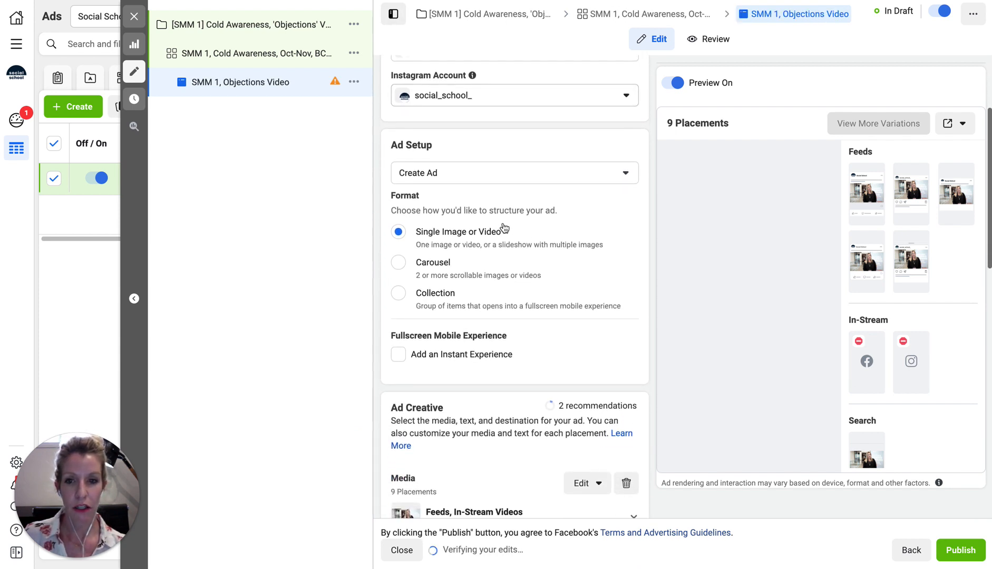
pyautogui.click(418, 175)
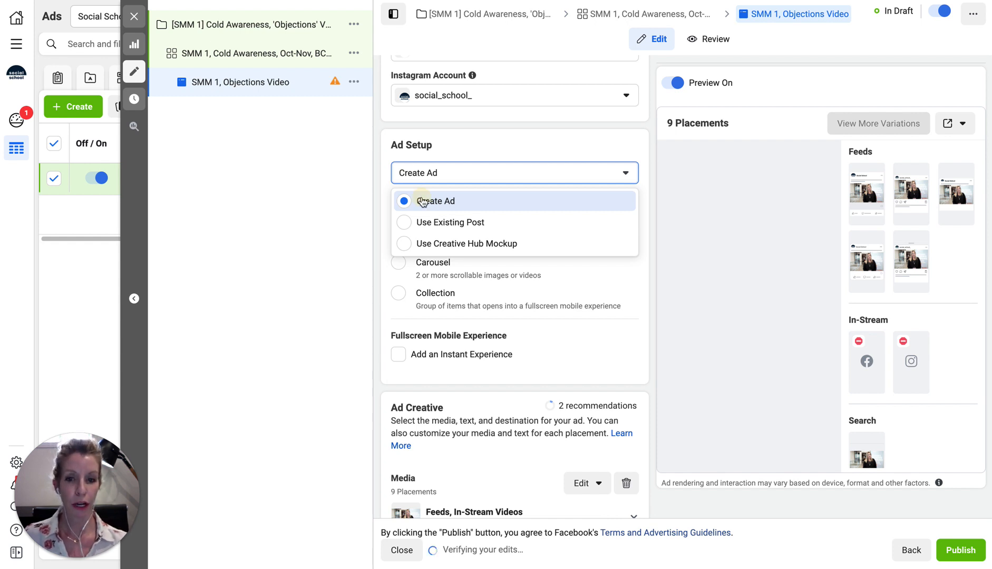
pyautogui.click(423, 202)
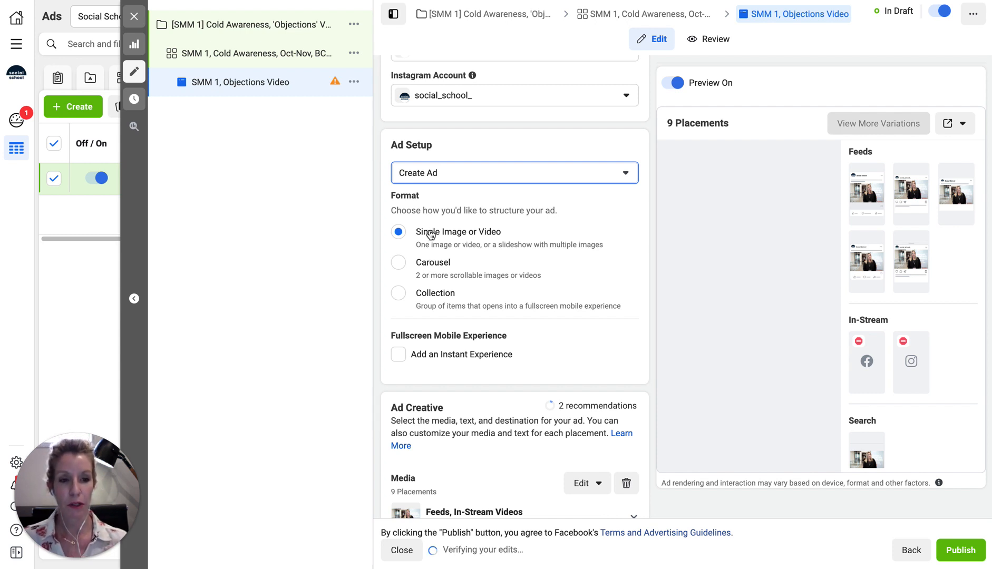
# - Enable the Instant Experience for the ad to view its options and disable it again
pyautogui.scroll(-3, 430, 236)
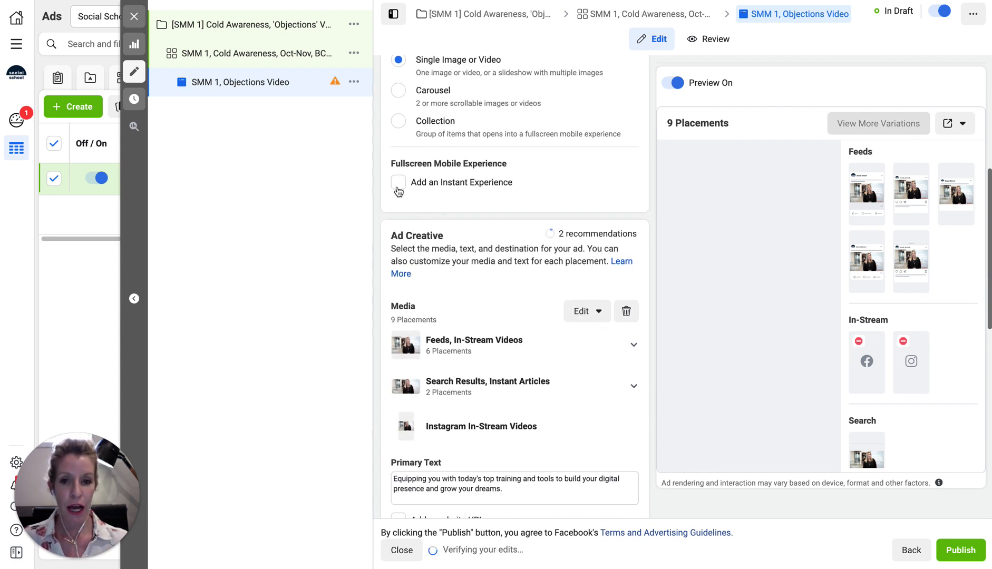
pyautogui.click(398, 189)
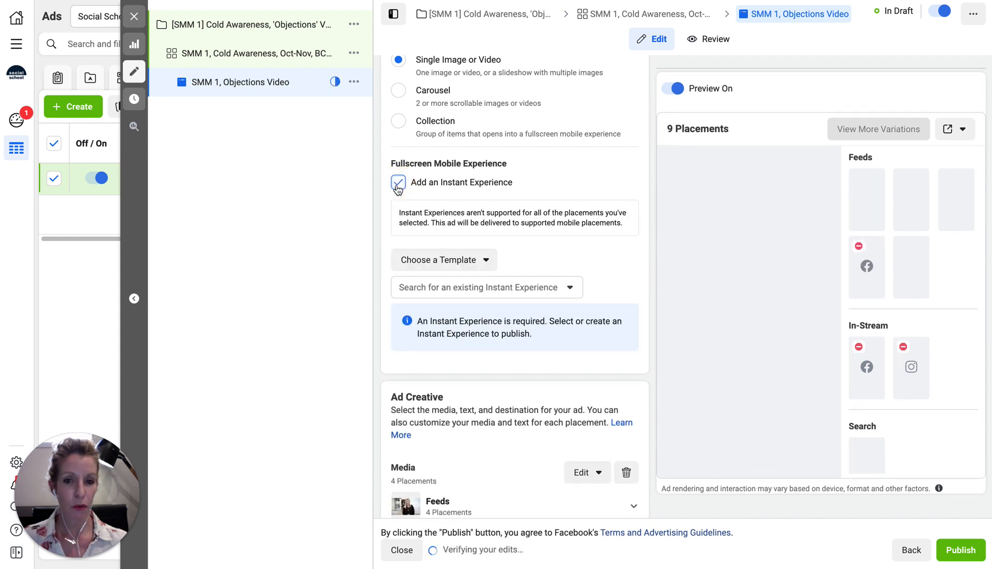
pyautogui.click(397, 189)
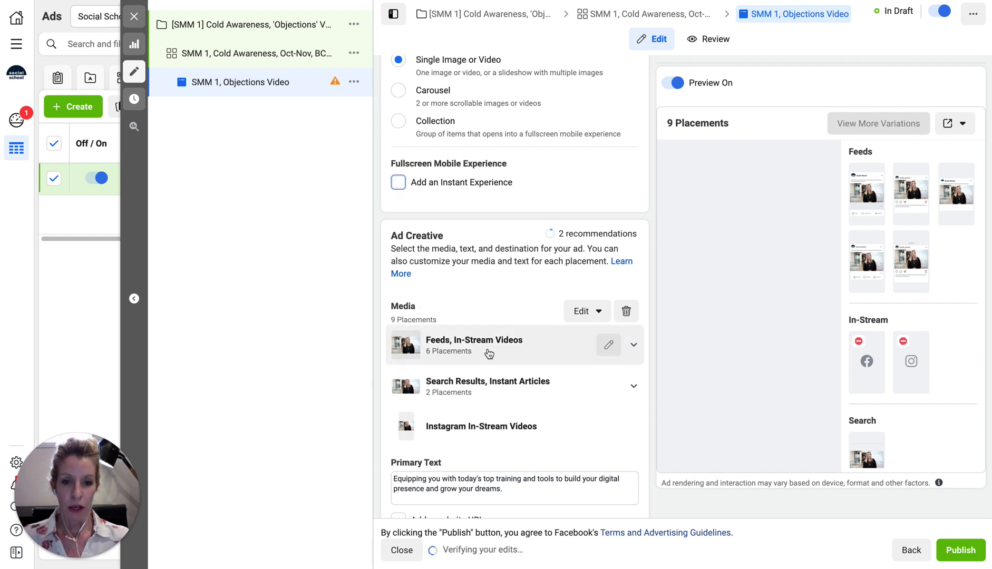
# - Replace the ad's existing media by uploading "SMM 1 - Objections video final.mp4" from the 3. OCT/NOV AD CONTENT folder
pyautogui.click(626, 311)
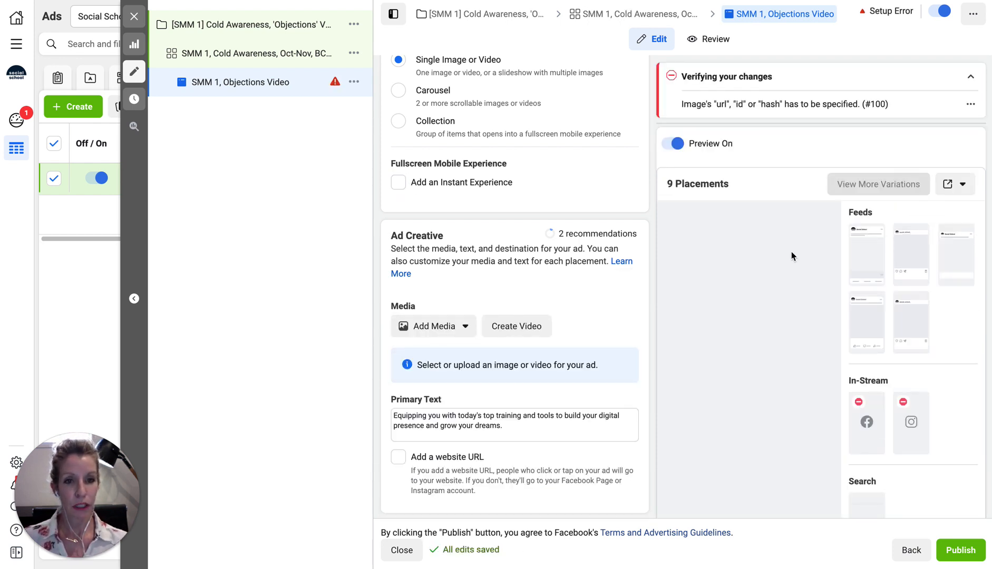
pyautogui.click(445, 326)
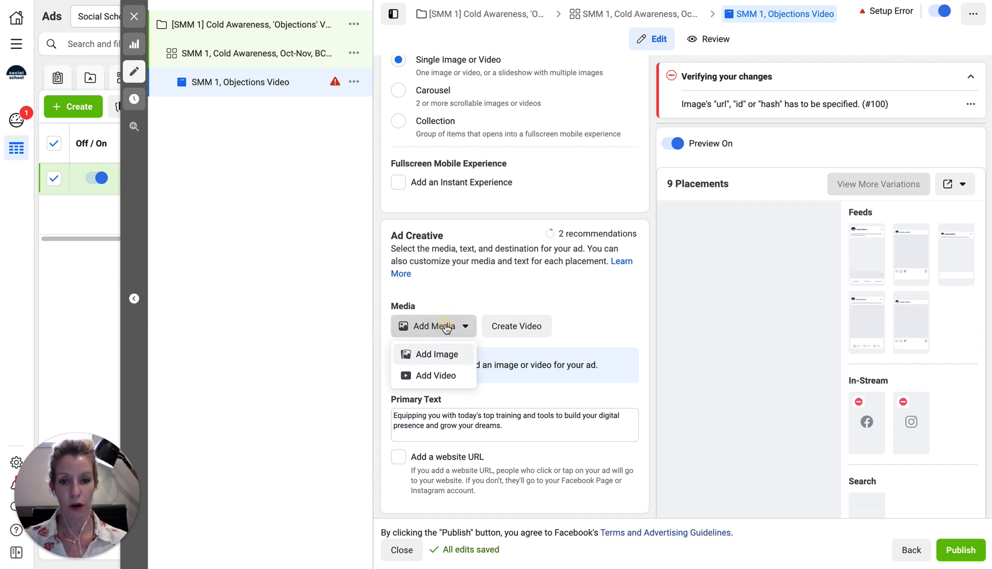
pyautogui.click(439, 376)
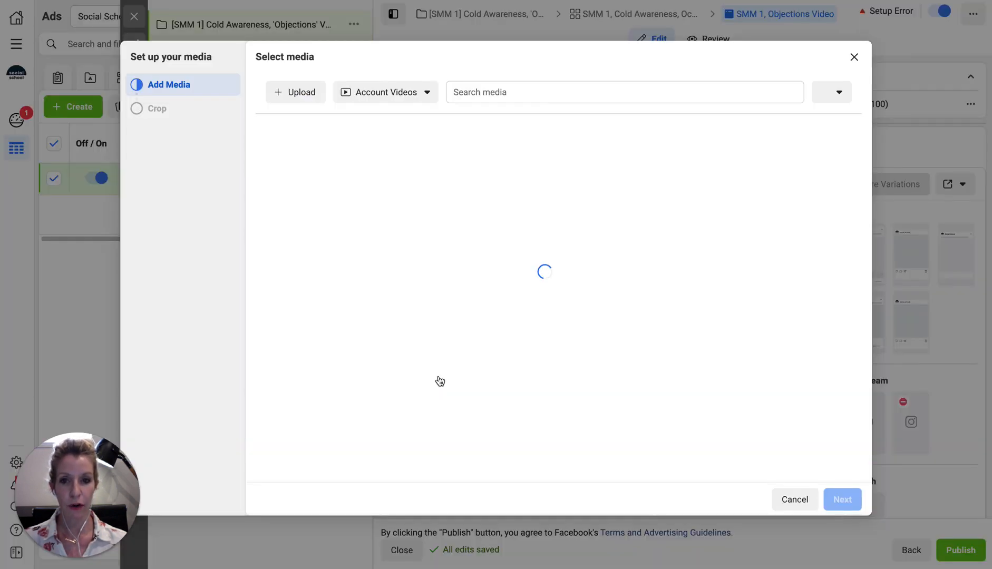
pyautogui.click(285, 95)
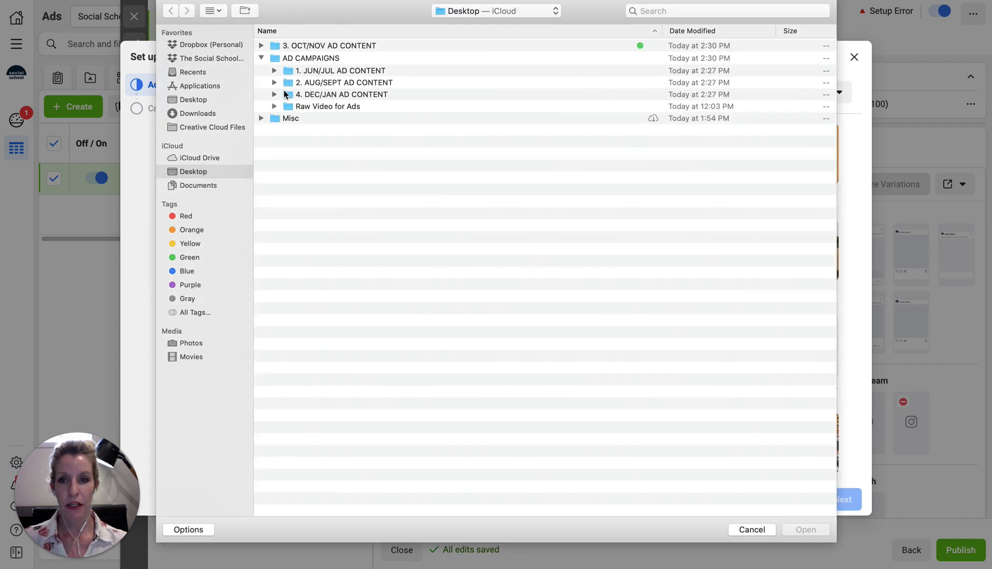
pyautogui.click(261, 46)
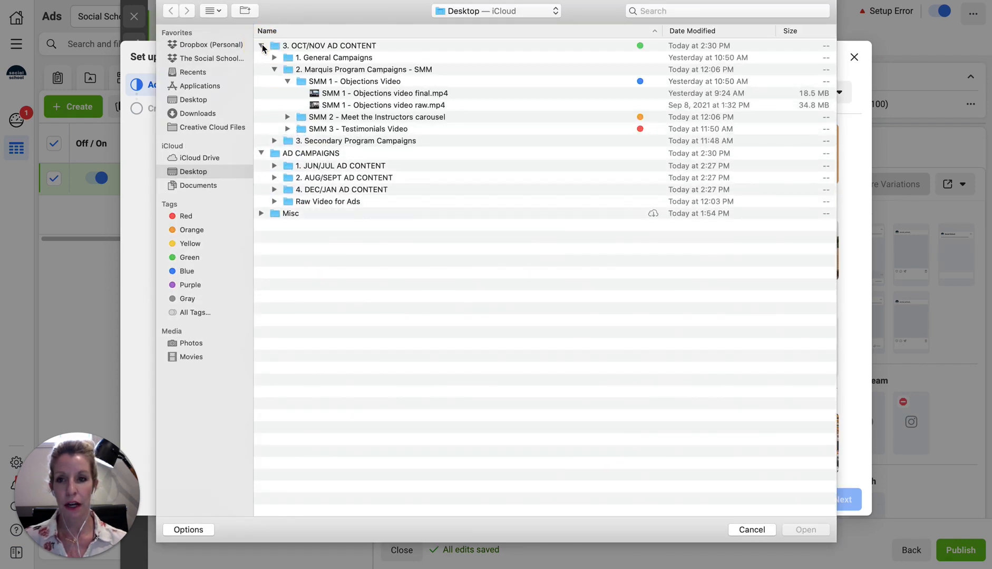
pyautogui.click(370, 95)
pyautogui.click(806, 530)
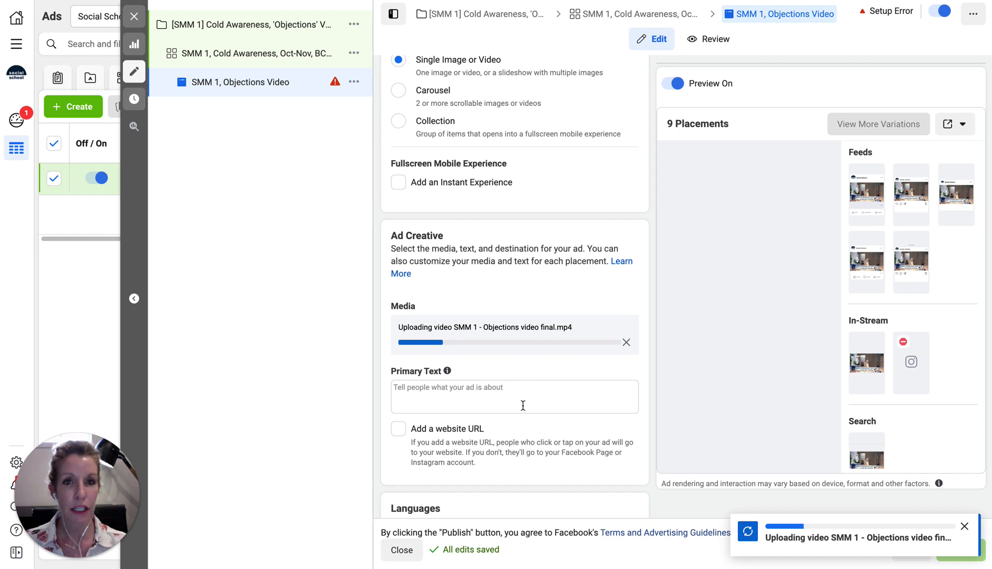
# - Enable the website URL option for the ad and look over the headline and description fields it adds
pyautogui.scroll(-5, 523, 403)
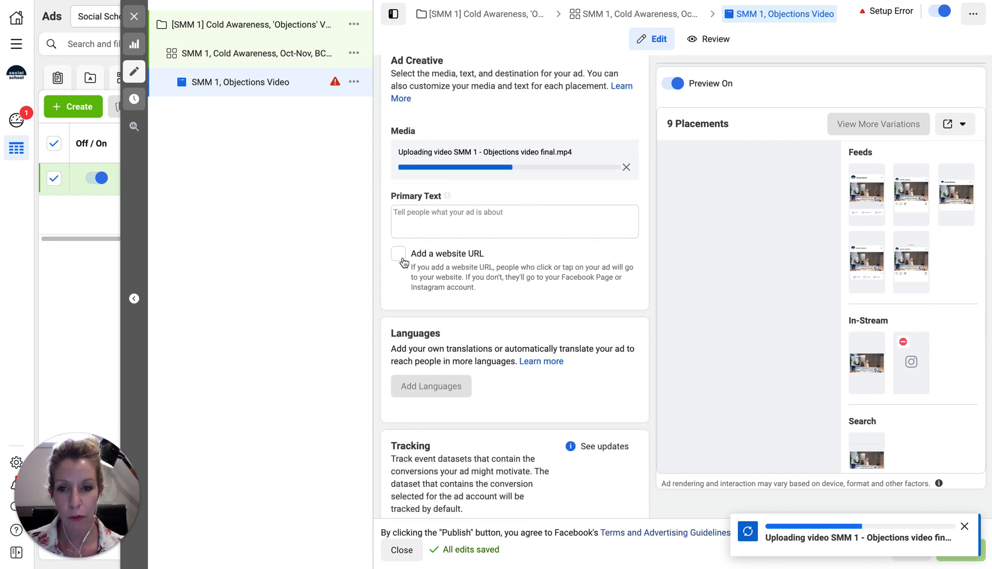
pyautogui.click(398, 254)
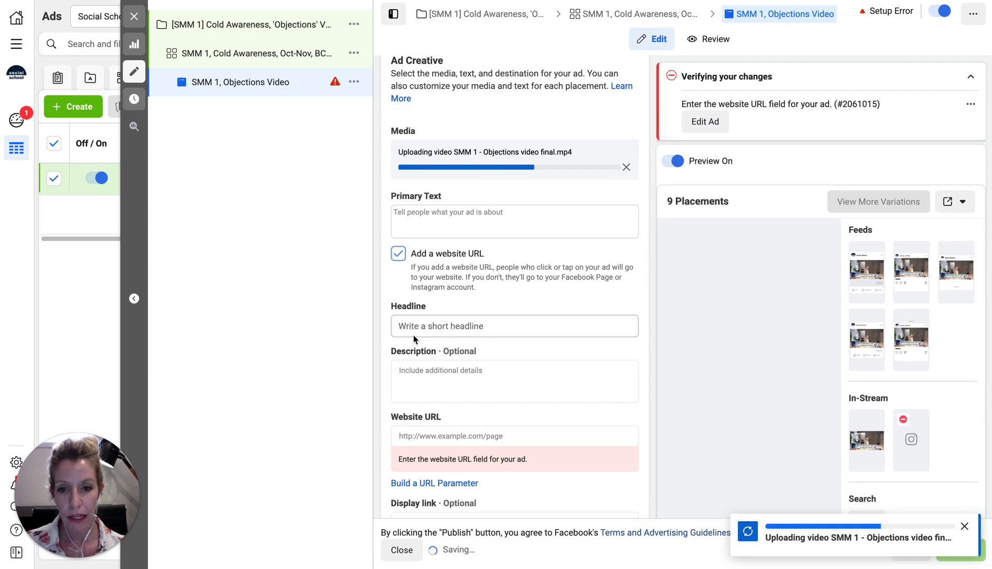
pyautogui.click(409, 327)
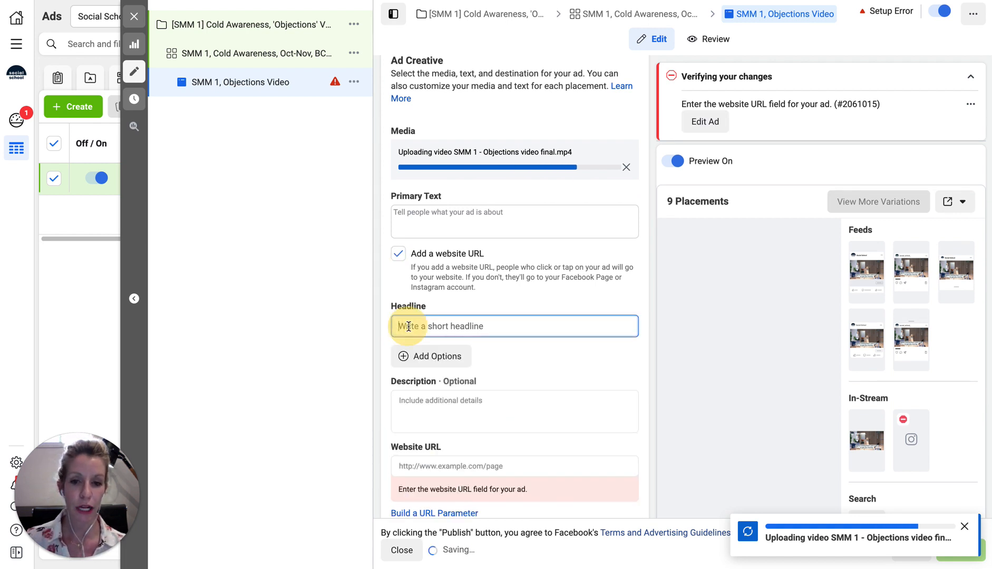
pyautogui.click(424, 406)
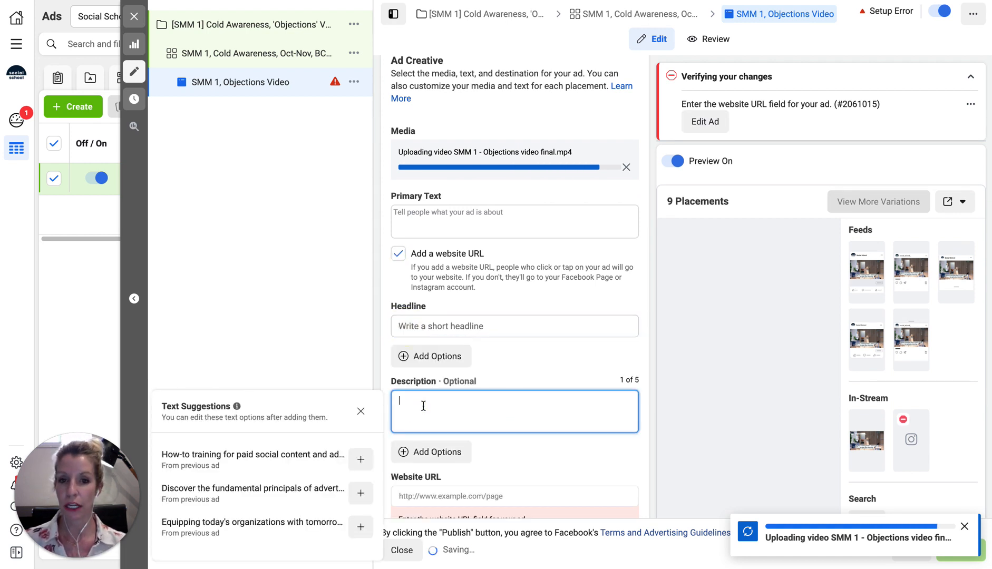
# - Fill the ad's primary text with the full Primary Text copy from the Trello campaign card, beginning "Without a doubt, publishing creative, compelling and effective content"
pyautogui.click(427, 220)
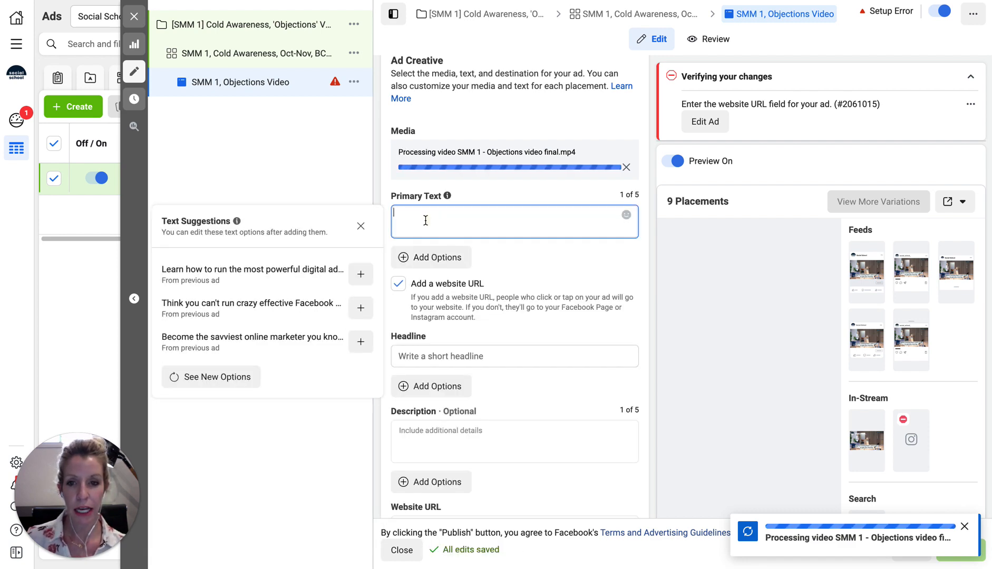
pyautogui.hotkey('ctrl', 'Tab')
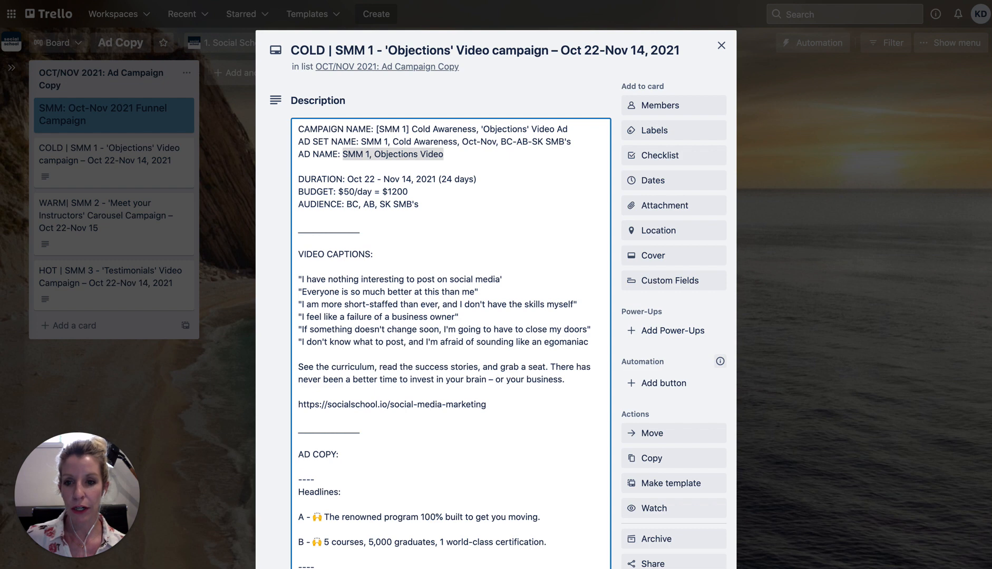
pyautogui.scroll(-10, 489, 453)
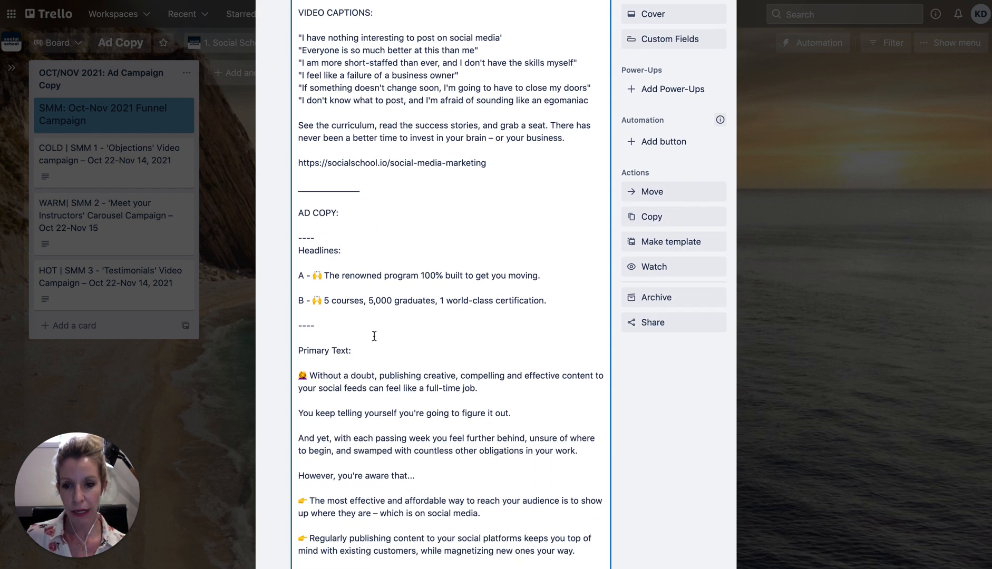
pyautogui.scroll(-4, 361, 371)
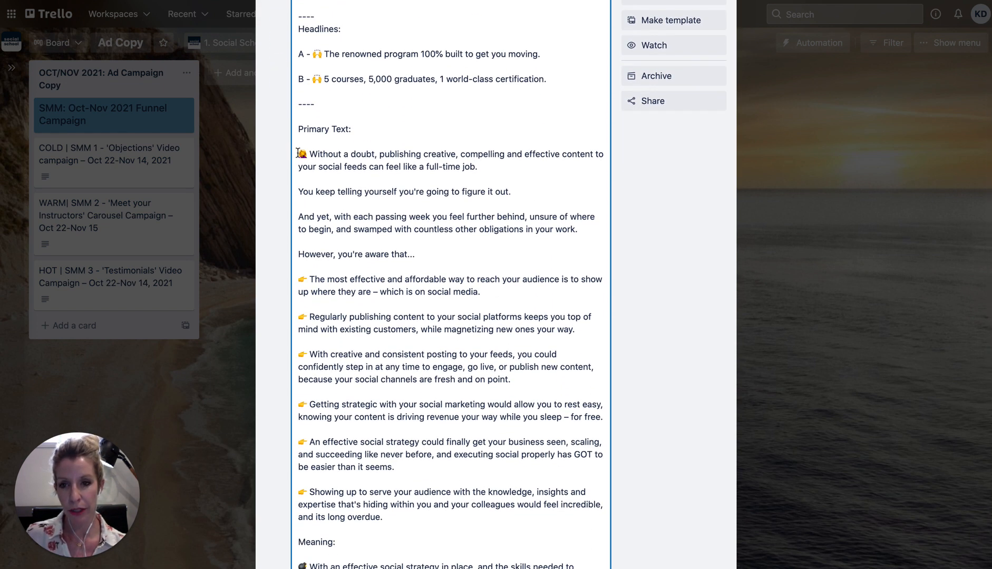
pyautogui.moveTo(299, 153); pyautogui.dragTo(566, 352)
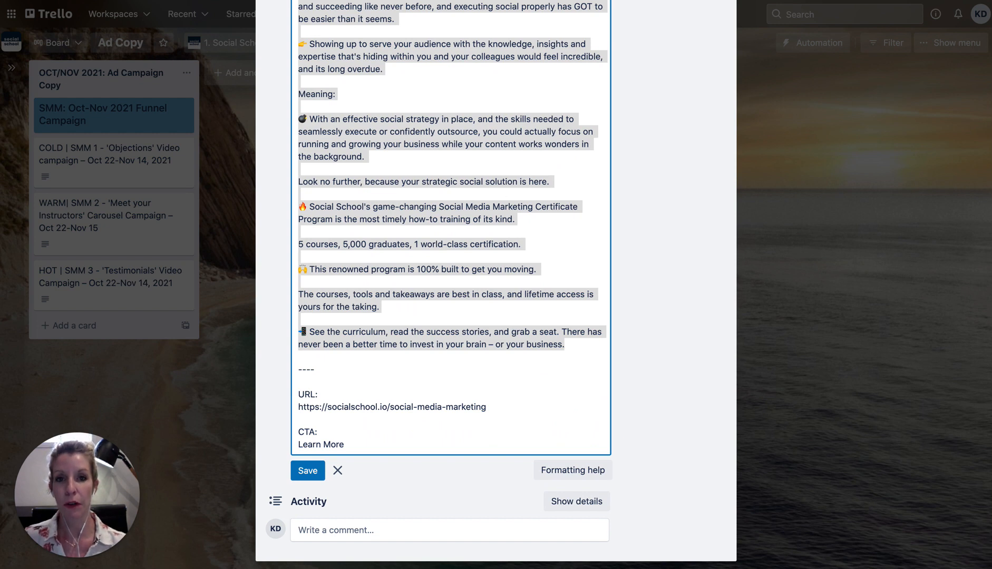
pyautogui.hotkey('ctrl', 'Tab')
pyautogui.click(440, 212)
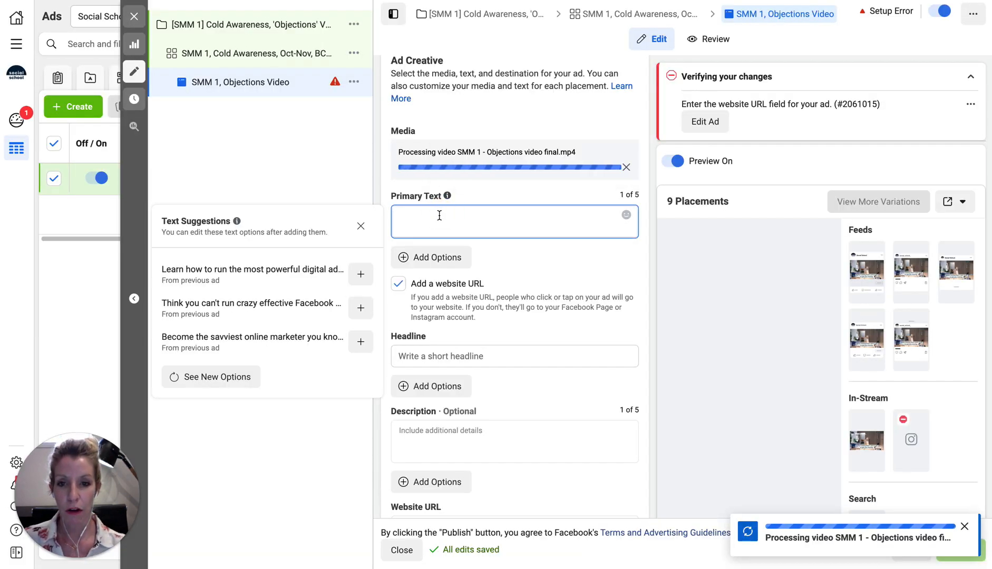
pyautogui.hotkey('ctrl', 'v')
pyautogui.scroll(-3, 430, 263)
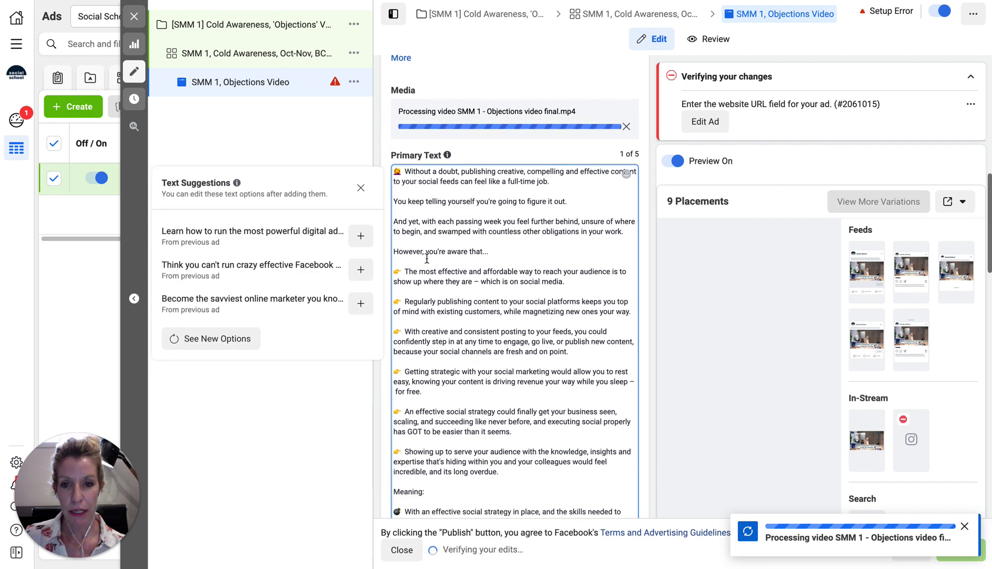
pyautogui.scroll(-5, 427, 258)
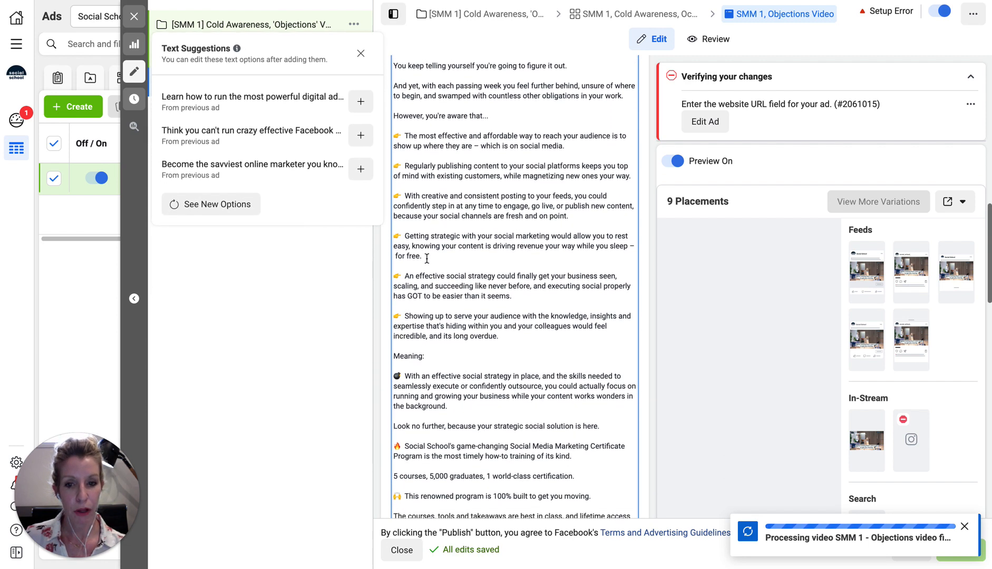
pyautogui.scroll(-1, 427, 258)
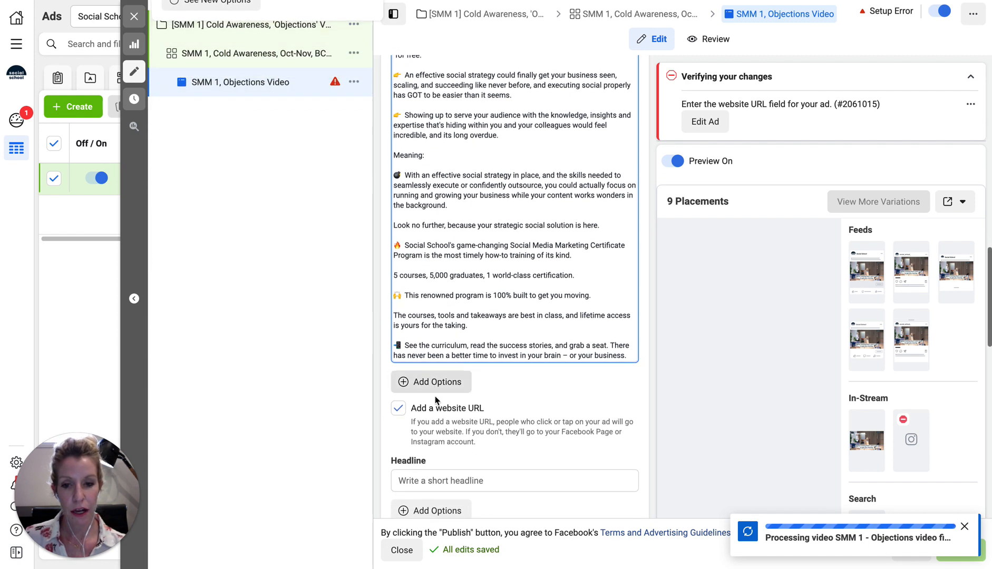
# - Add a second primary text option to the ad and remove it again
pyautogui.click(435, 383)
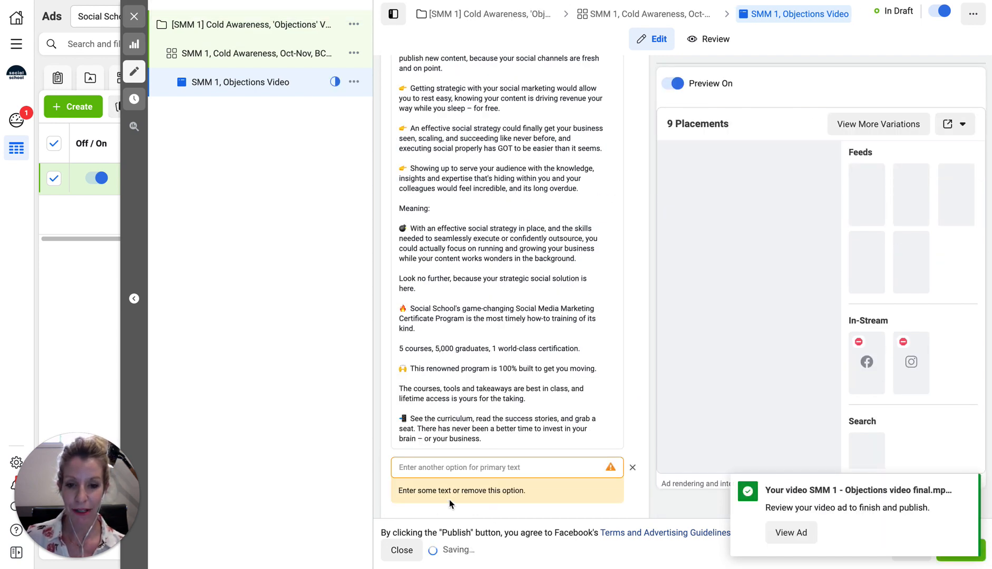
pyautogui.click(634, 468)
pyautogui.scroll(-3, 430, 452)
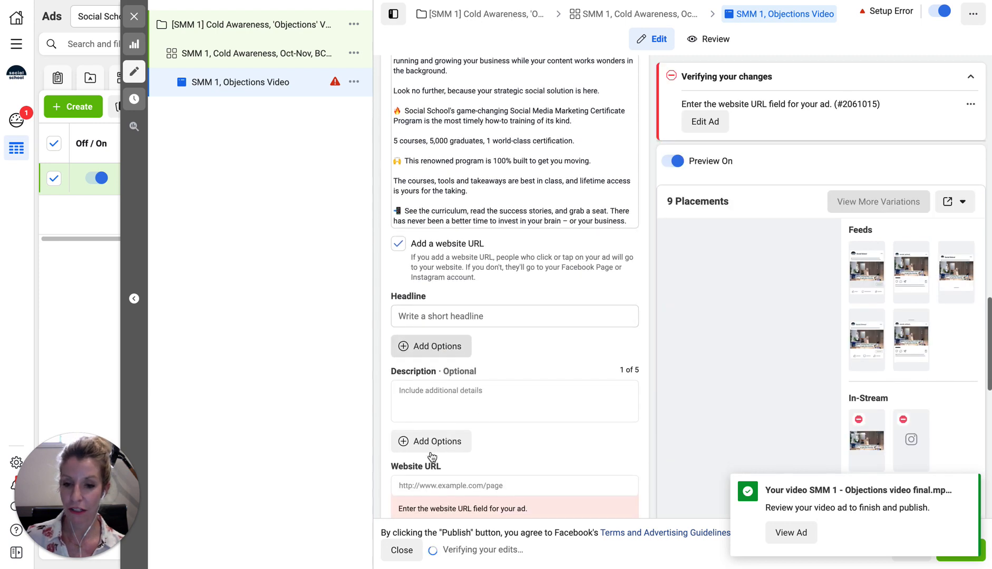
# - Preview the ad in Facebook Feeds with its full text expanded, in Instagram Feed and in Facebook Marketplace
pyautogui.click(411, 296)
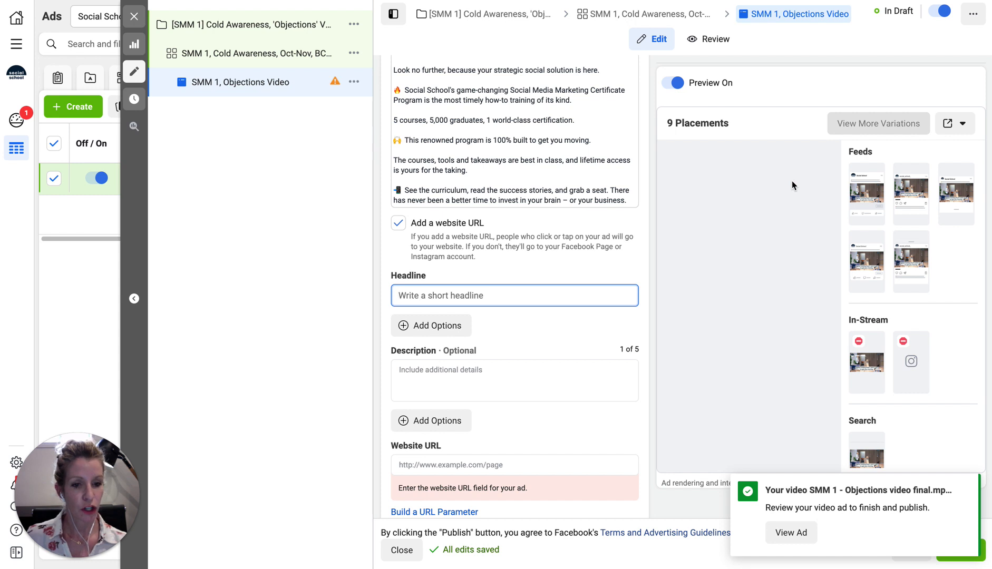
pyautogui.click(867, 190)
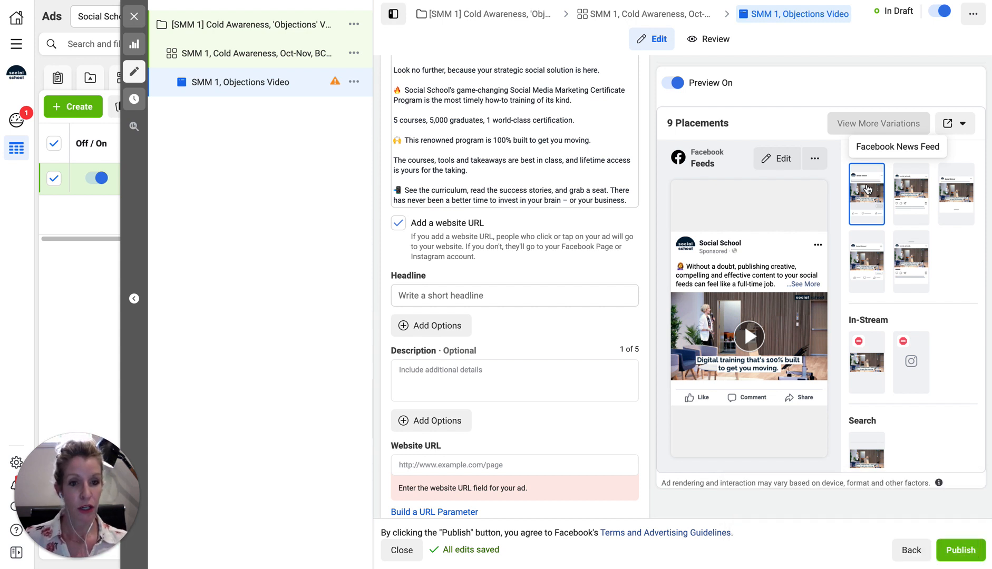
pyautogui.click(809, 285)
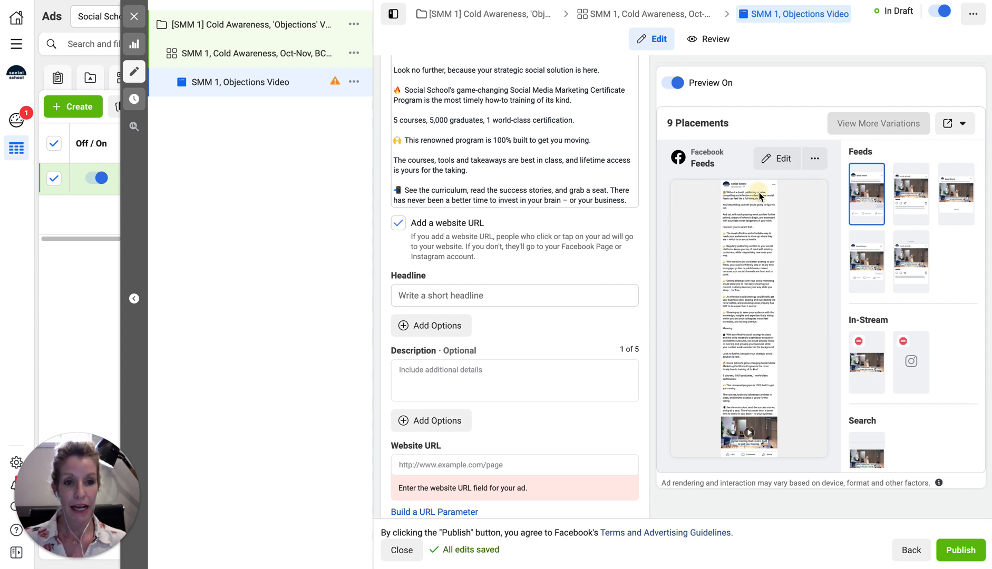
pyautogui.click(905, 192)
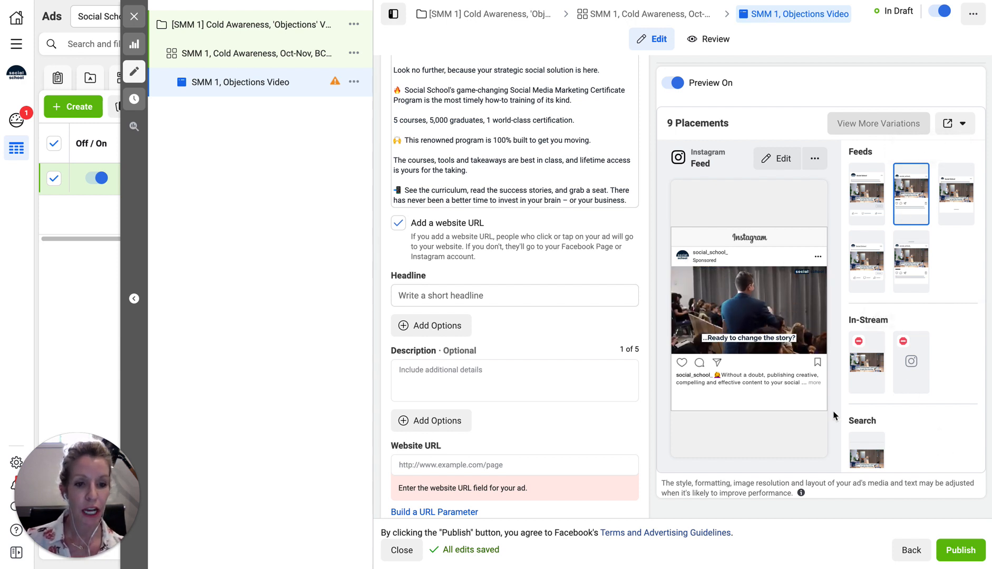
pyautogui.click(952, 188)
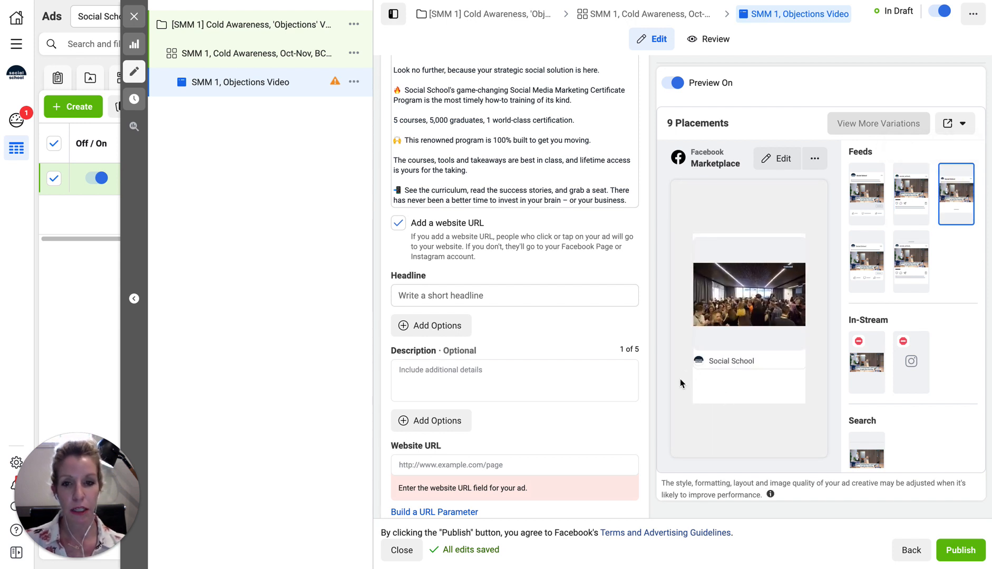
# - Set the ad's headline to "🙌 The renowned program 100% built to get you moving.", copied from headline A on the Trello card
pyautogui.click(402, 296)
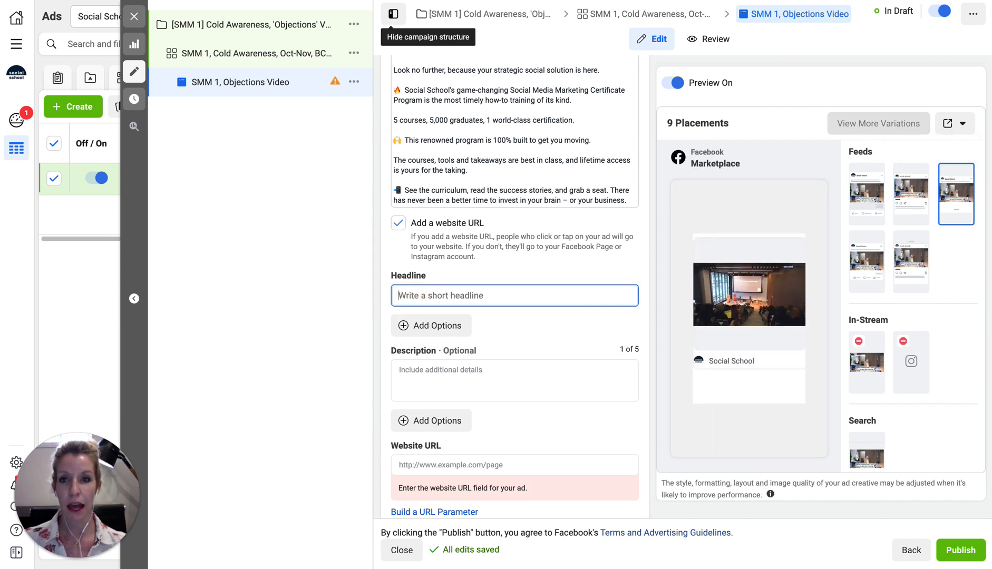
pyautogui.click(392, 1)
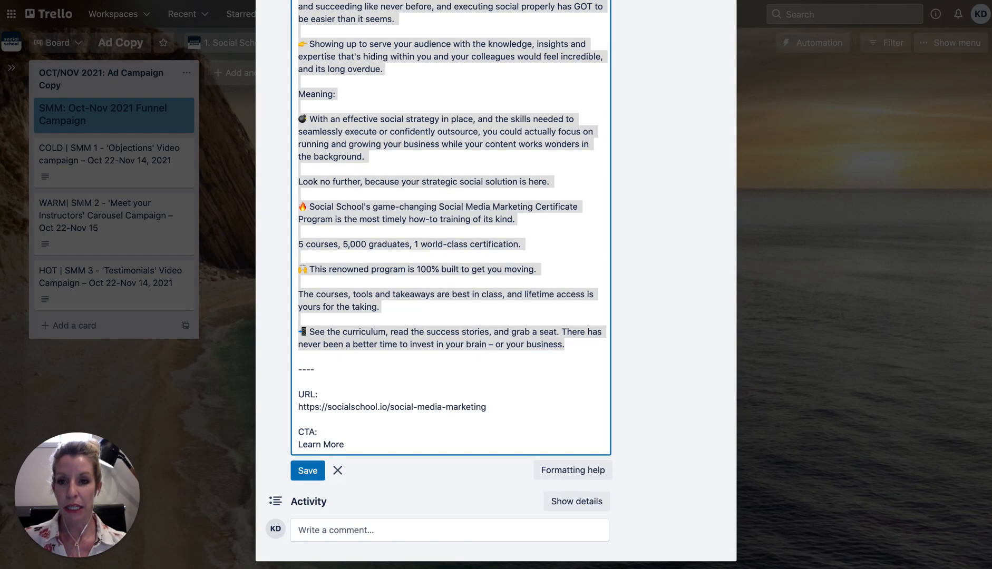
pyautogui.click(402, 236)
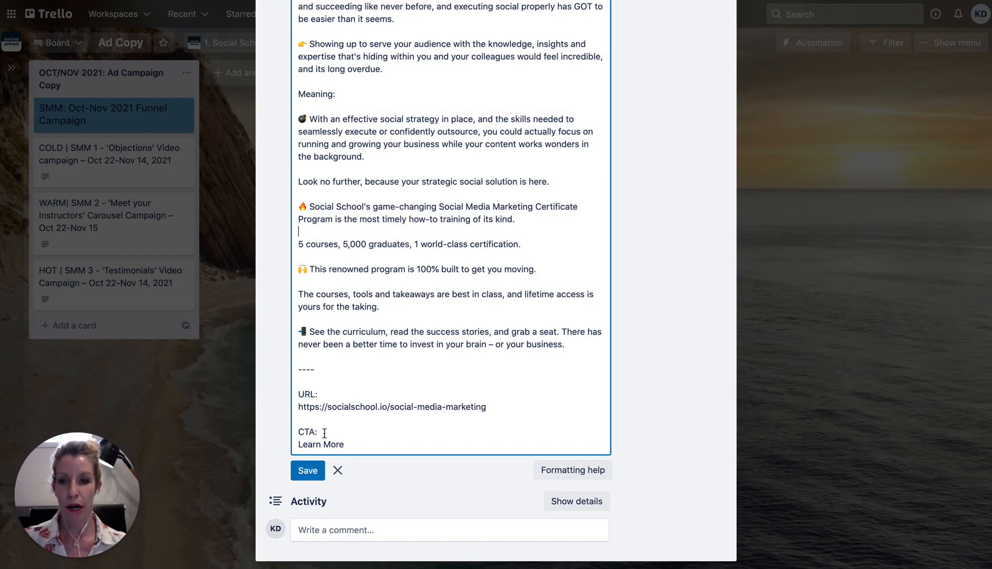
pyautogui.scroll(10, 324, 433)
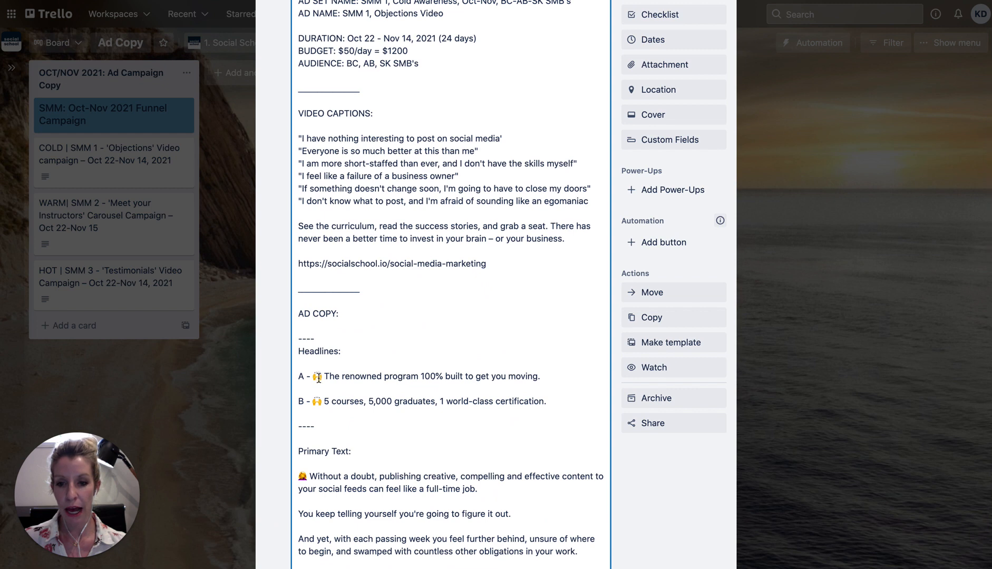
pyautogui.moveTo(313, 374); pyautogui.dragTo(542, 374)
pyautogui.hotkey('ctrl', 'c')
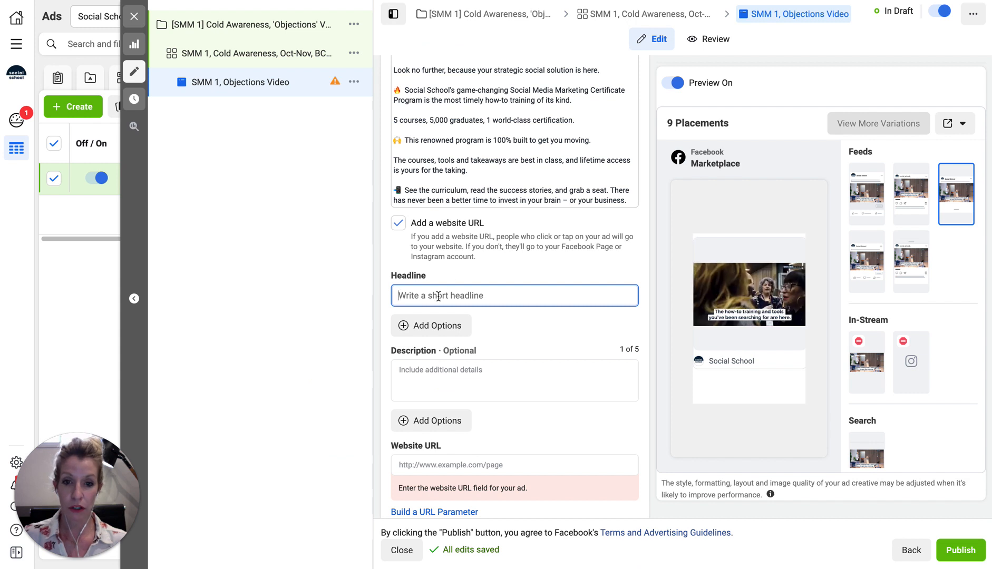
pyautogui.click(438, 295)
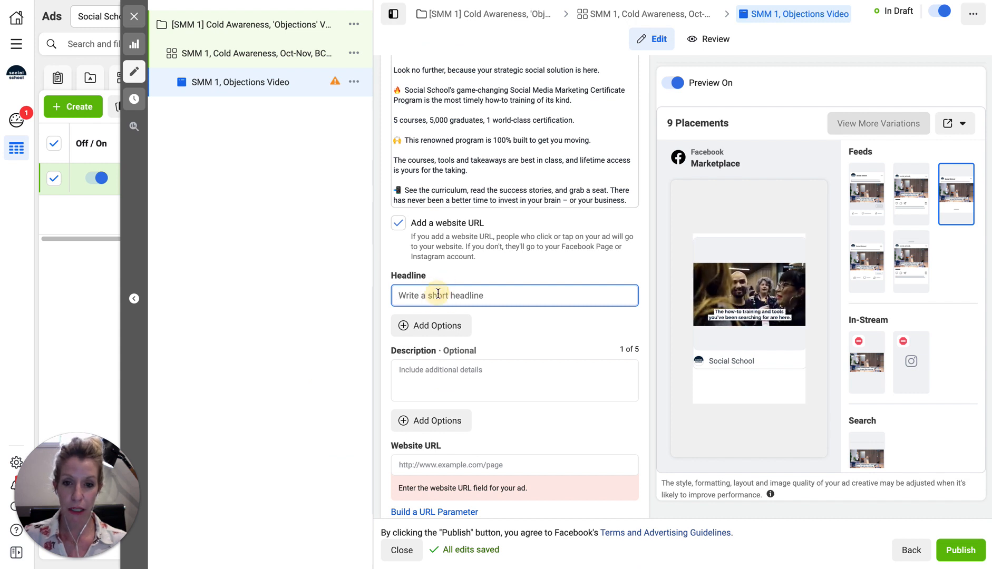
pyautogui.hotkey('ctrl', 'v')
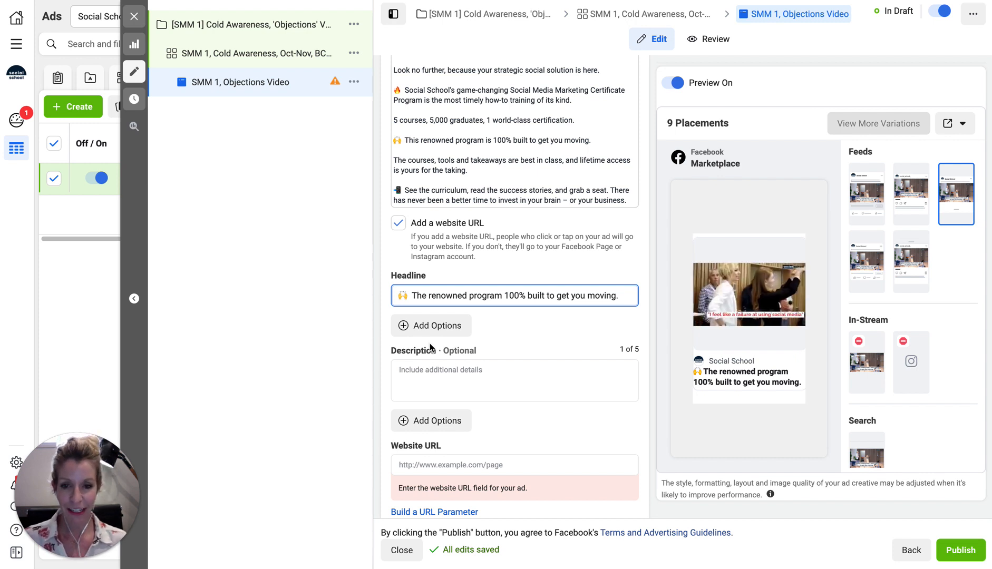
# - Add a second headline option reading "🙌 5 courses, 5,000 graduates, 1 world-class certification.", copied from headline B on the Trello card
pyautogui.click(432, 325)
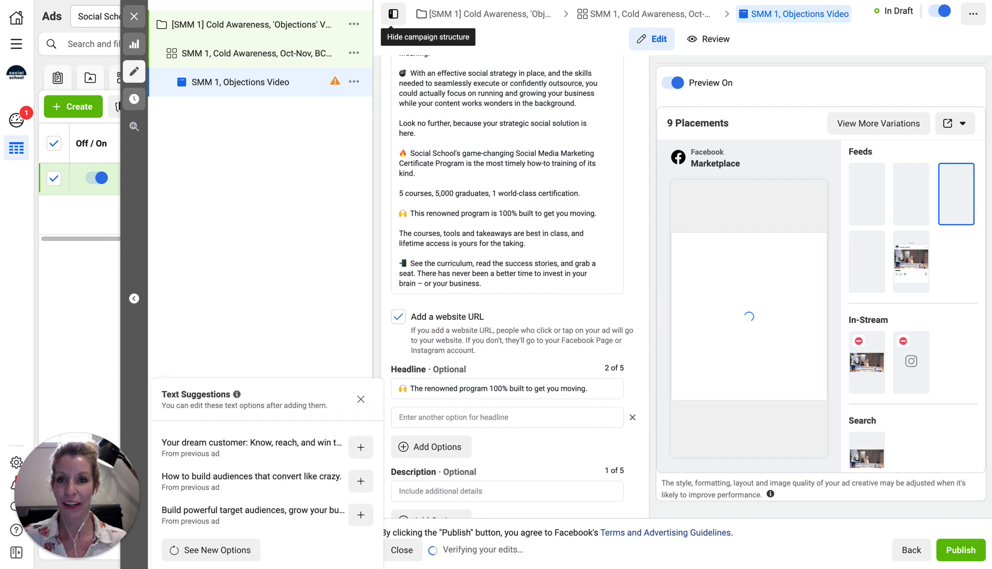
pyautogui.hotkey('ctrl', 'Tab')
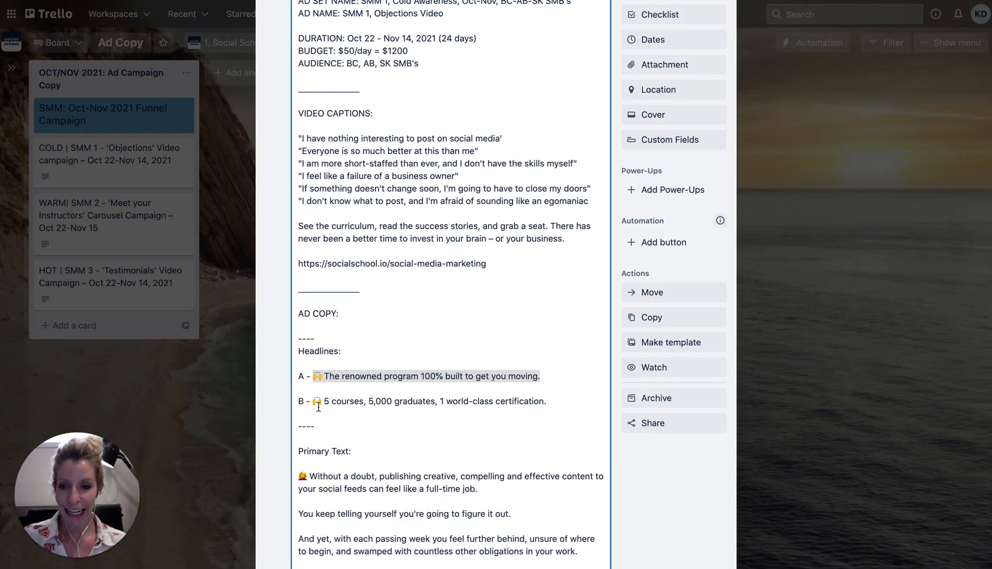
pyautogui.moveTo(314, 401); pyautogui.dragTo(559, 403)
pyautogui.hotkey('ctrl', 'c')
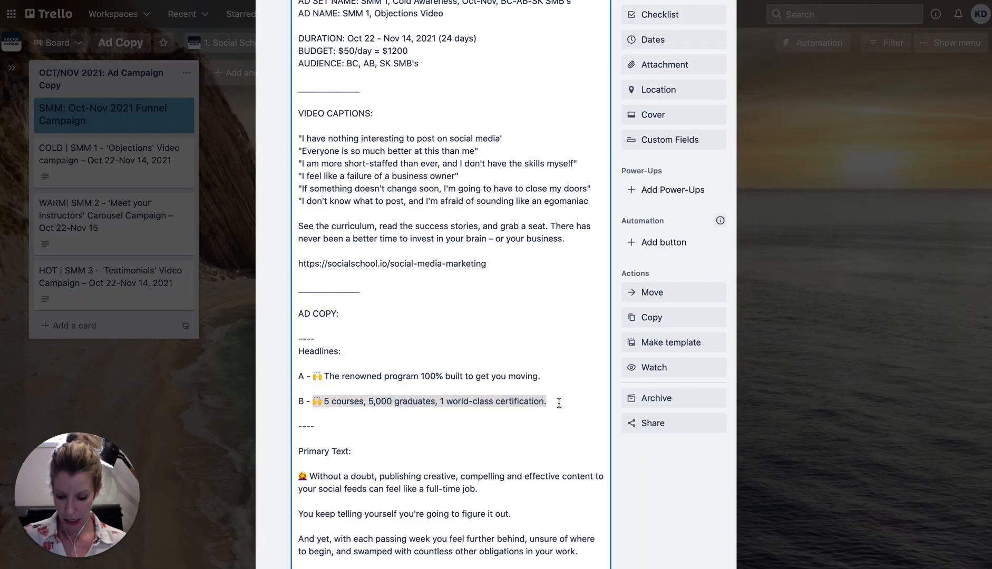
pyautogui.hotkey('ctrl', 'Tab')
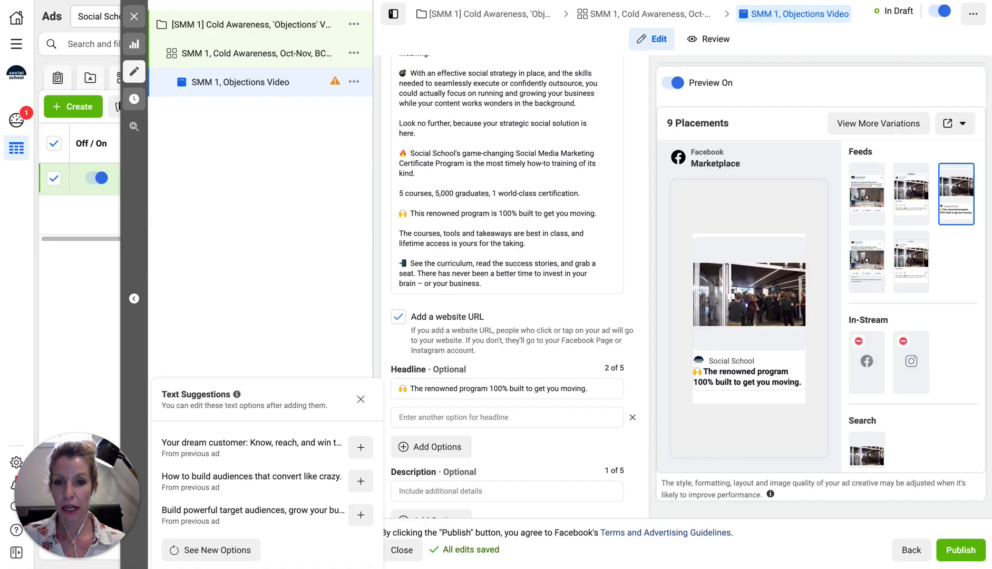
pyautogui.click(428, 414)
pyautogui.hotkey('ctrl', 'v')
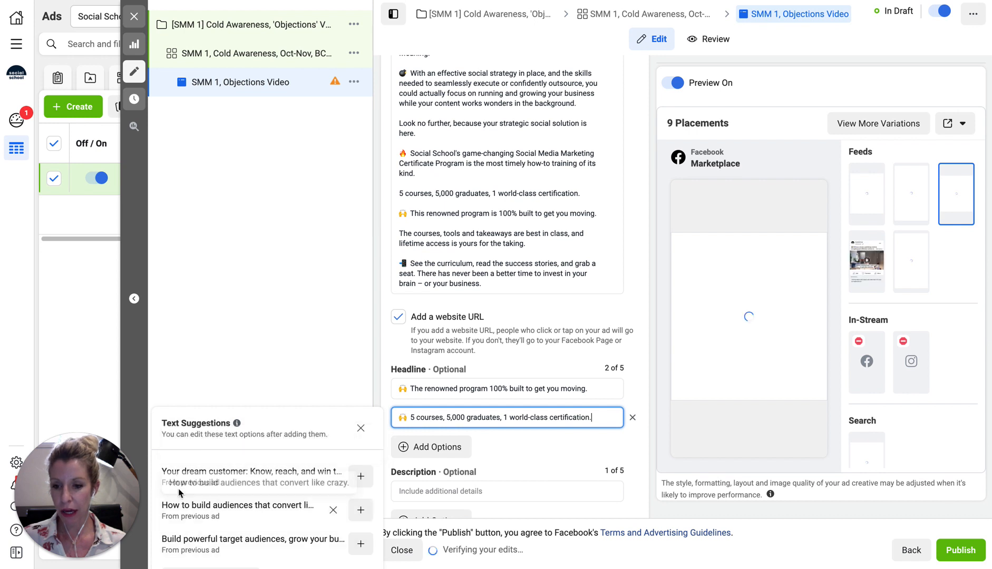
pyautogui.click(196, 312)
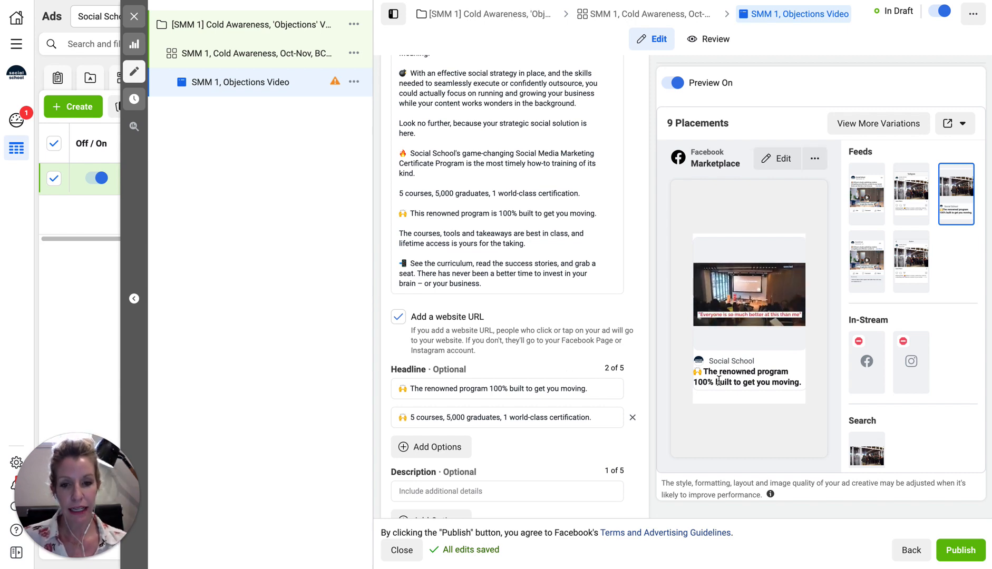
# - Fill in the ad's description with the full primary text, copied from the primary text field
pyautogui.scroll(-2, 480, 453)
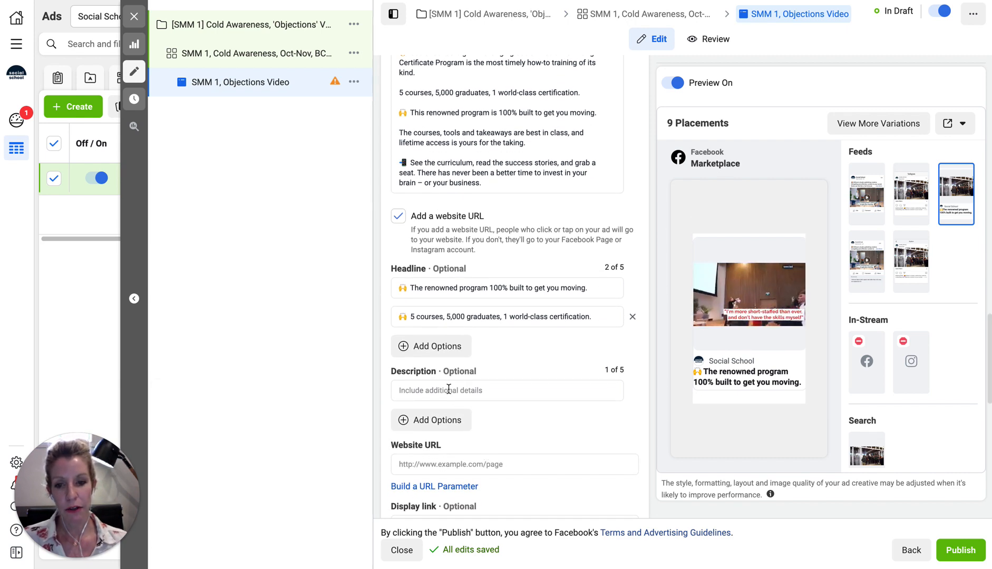
pyautogui.click(448, 389)
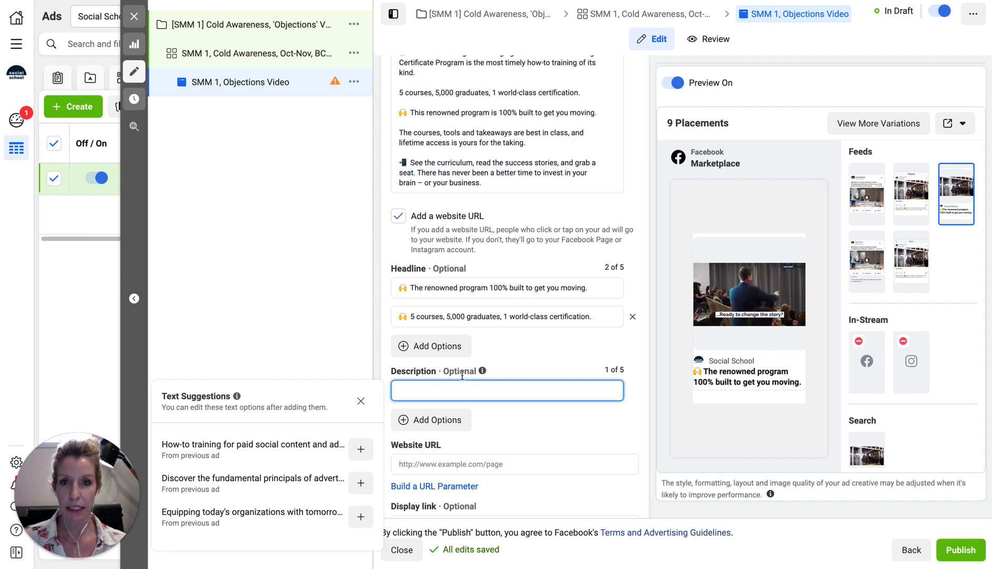
pyautogui.doubleClick(463, 93)
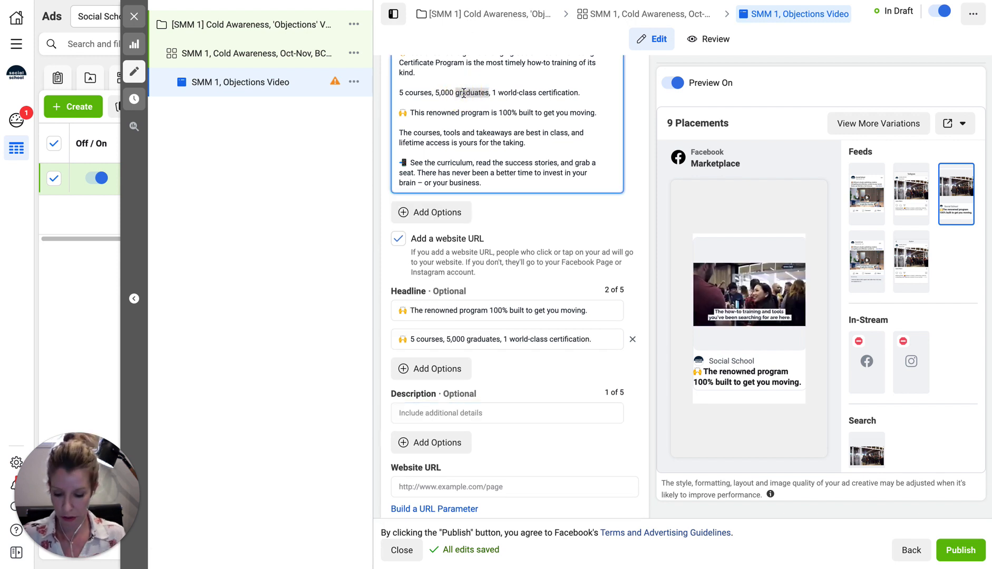
pyautogui.hotkey('ctrl', 'a')
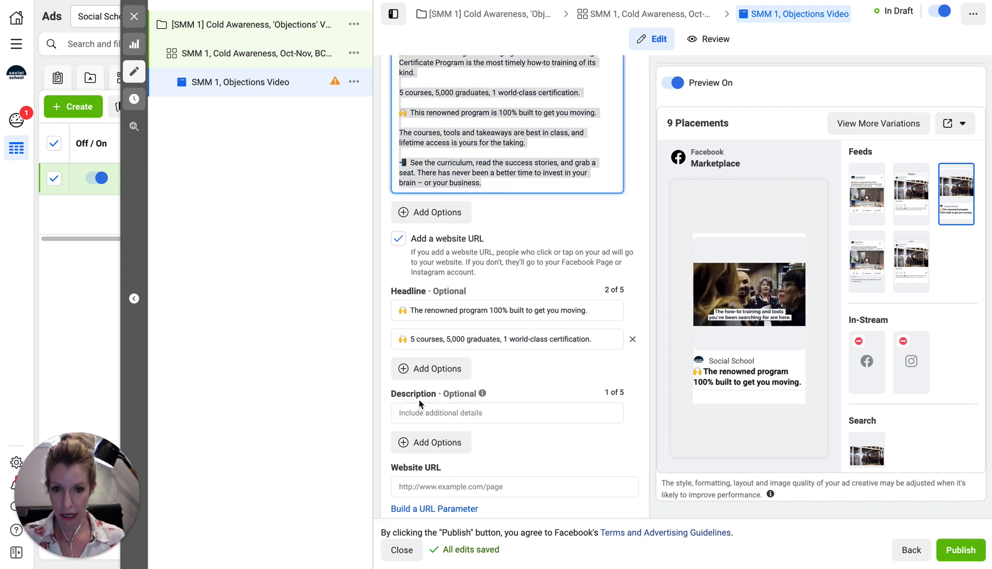
pyautogui.click(421, 412)
pyautogui.hotkey('ctrl', 'v')
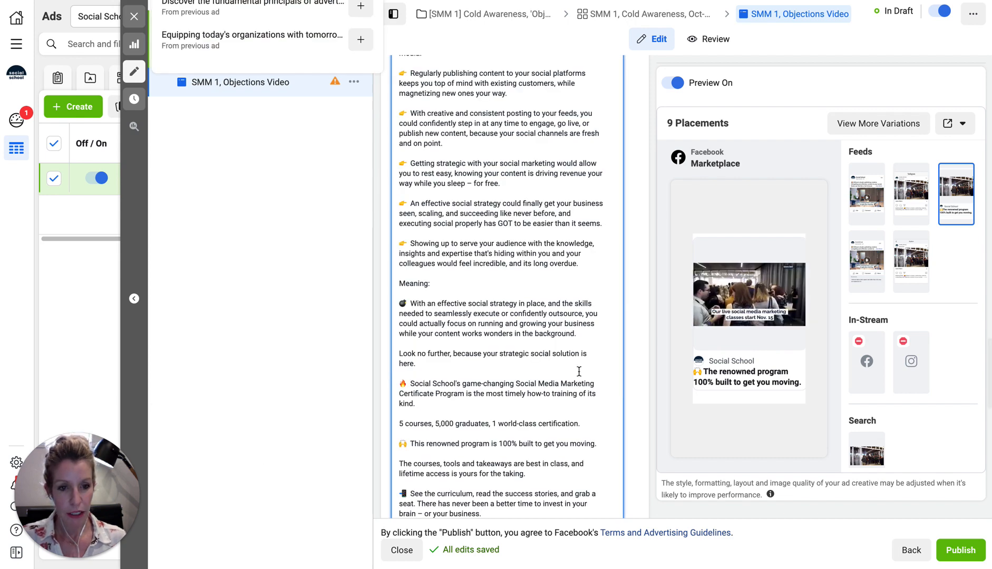
pyautogui.scroll(5, 441, 336)
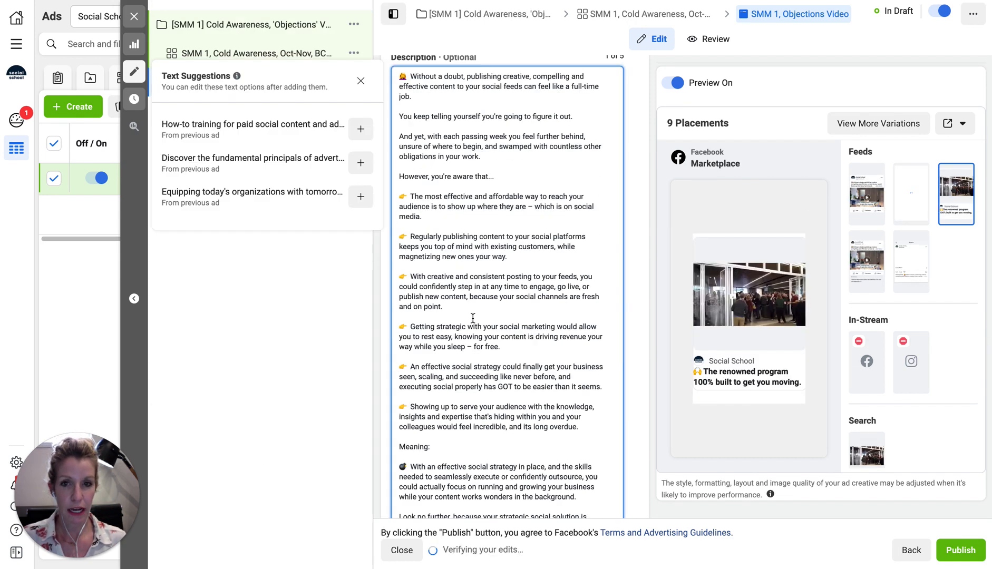
# - Preview the ad in Facebook Feeds, Instagram Feed, Facebook Marketplace, Facebook Video Feeds and Instagram Explore
pyautogui.click(866, 194)
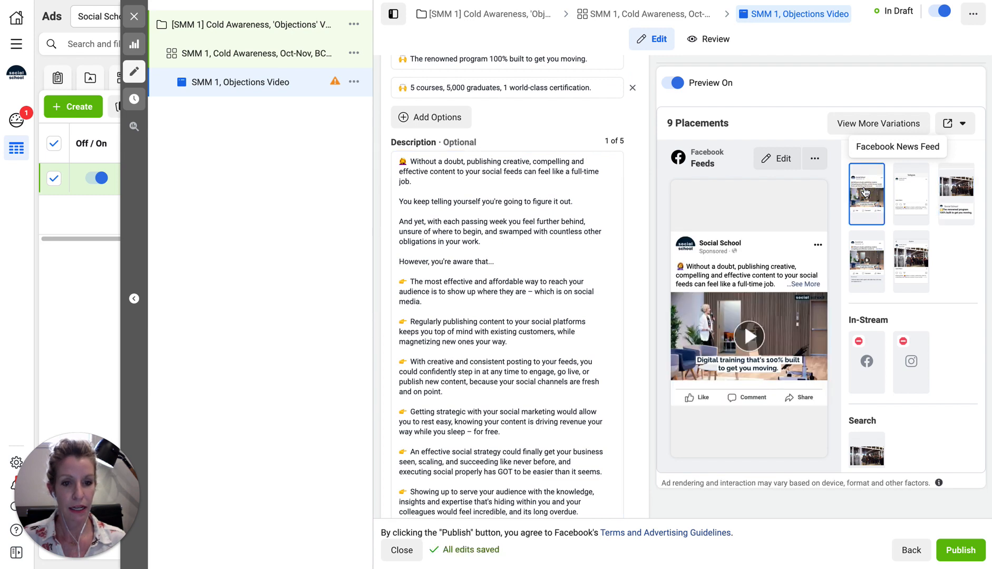
pyautogui.scroll(4, 885, 193)
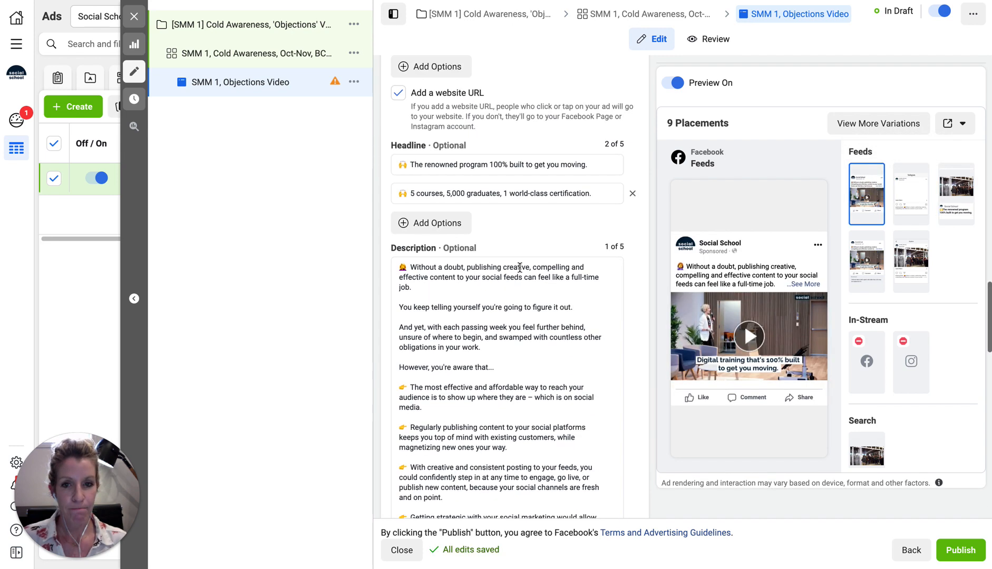
pyautogui.click(909, 195)
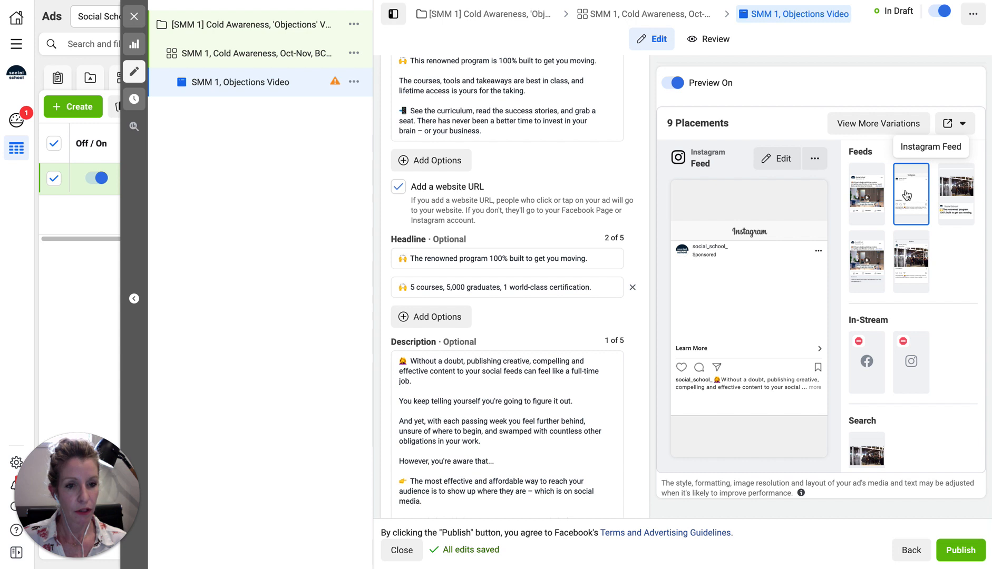
pyautogui.click(861, 200)
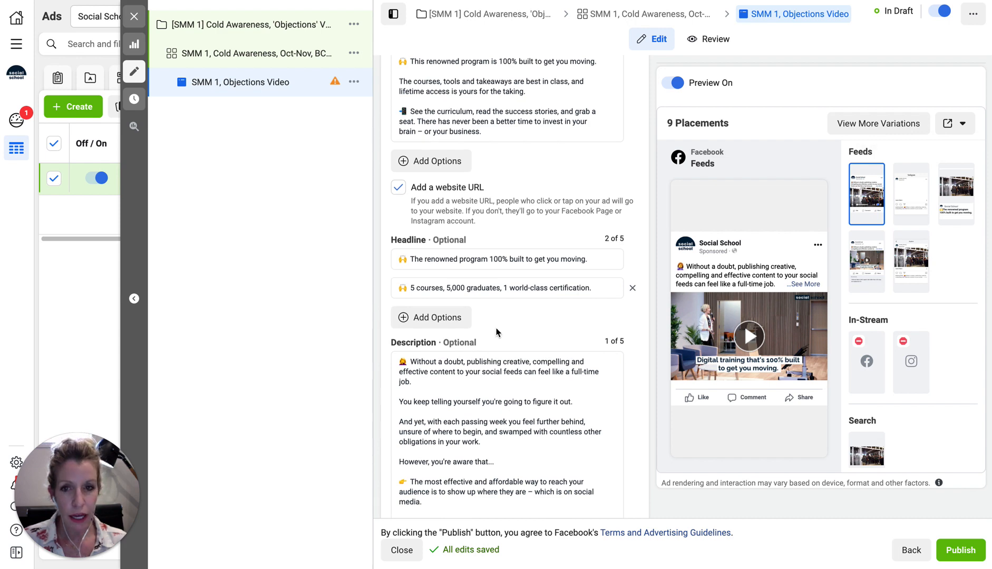
pyautogui.scroll(-7, 493, 330)
pyautogui.click(955, 183)
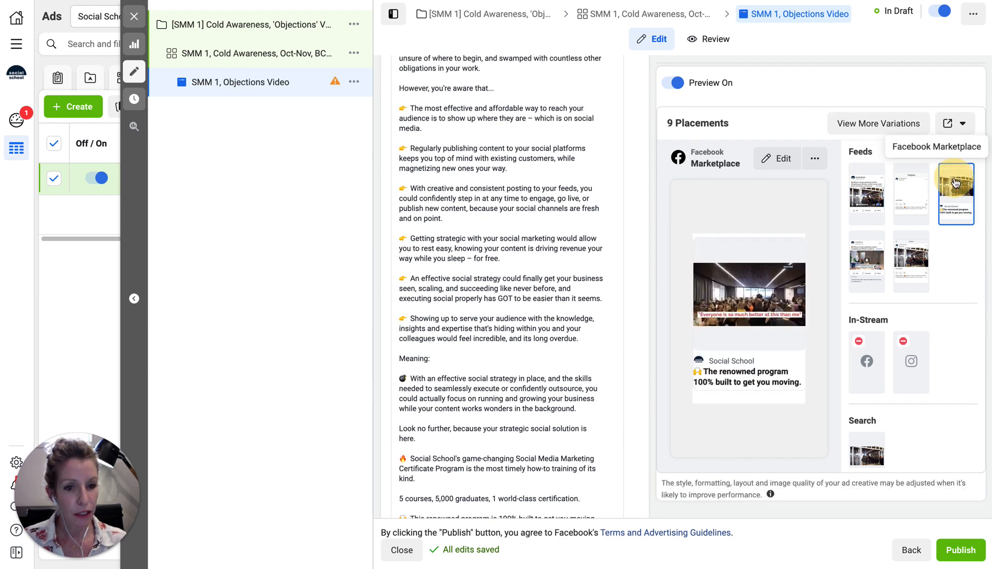
pyautogui.click(864, 272)
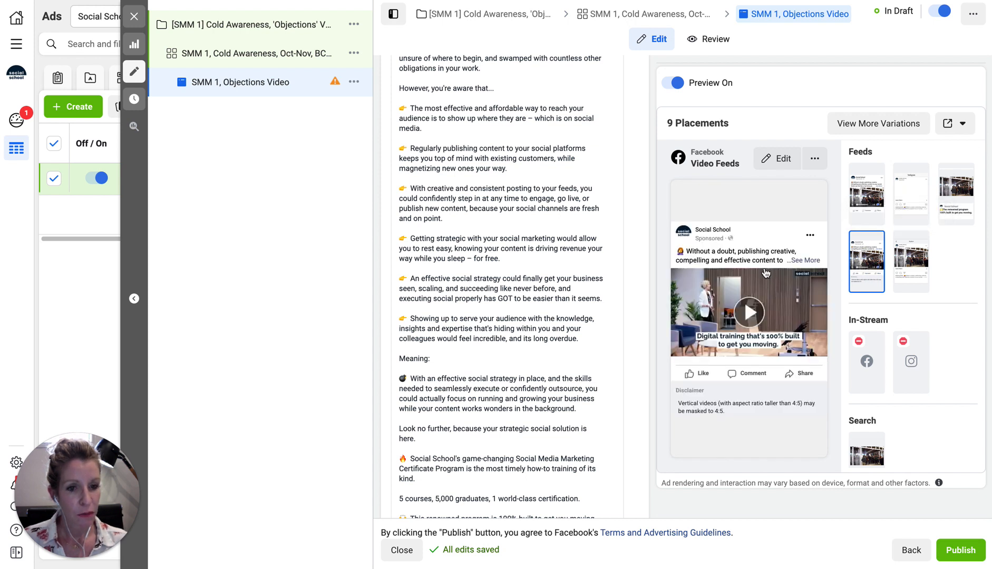
pyautogui.click(908, 270)
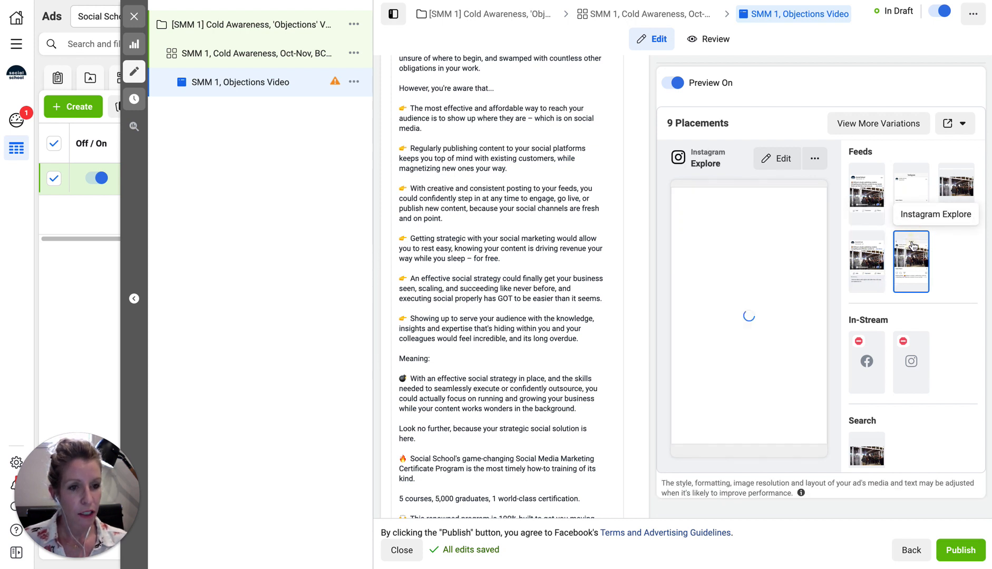
pyautogui.scroll(-2, 910, 380)
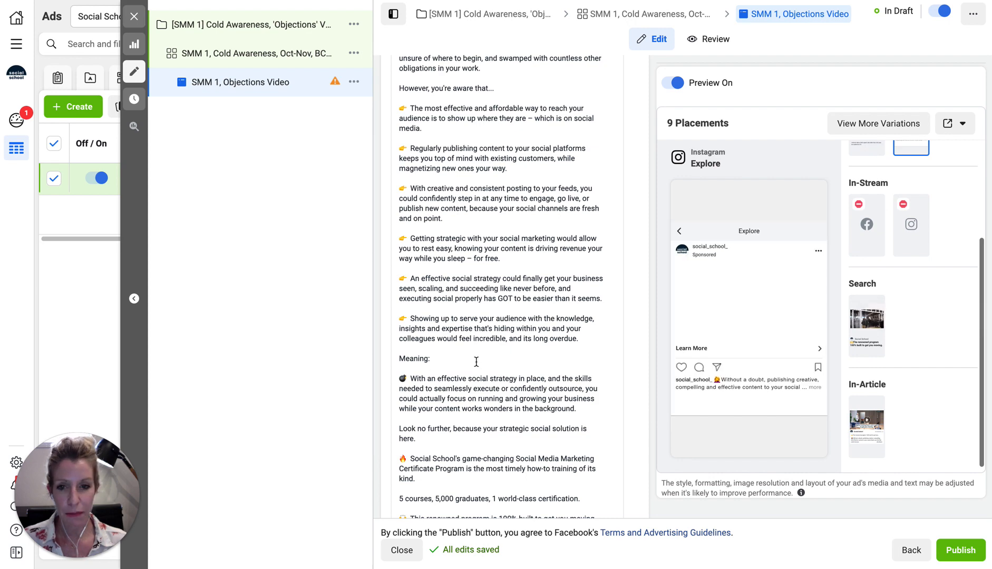
# - Check the video requirements for the undeliverable Facebook and Instagram In-Stream Videos placements
pyautogui.scroll(6, 475, 361)
pyautogui.scroll(2, 476, 361)
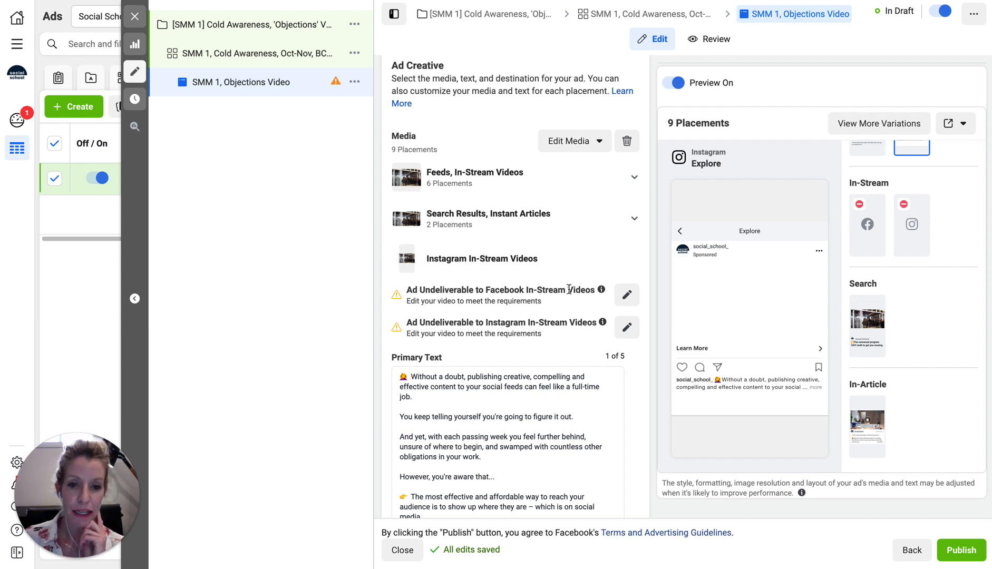
pyautogui.moveTo(602, 291)
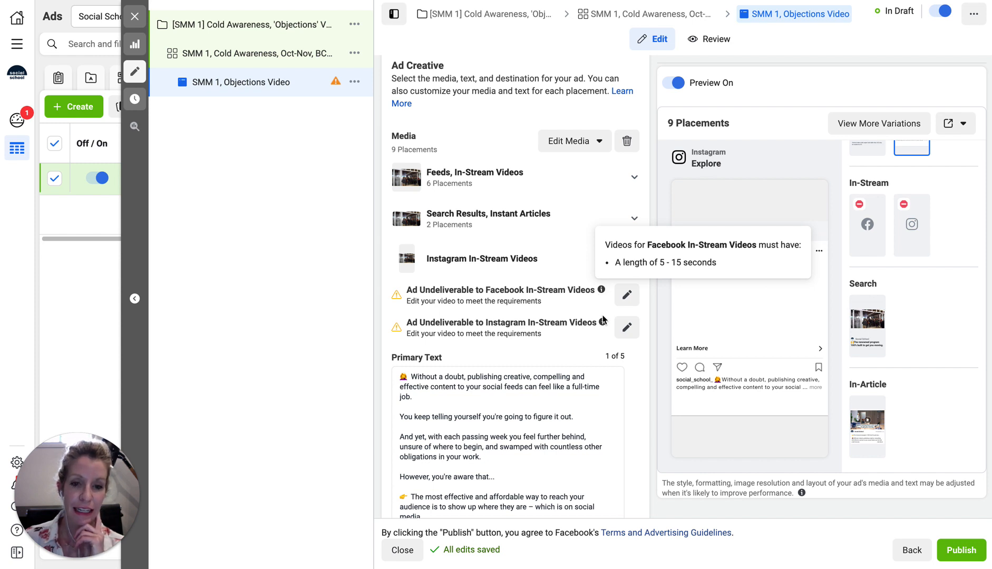
pyautogui.moveTo(602, 324)
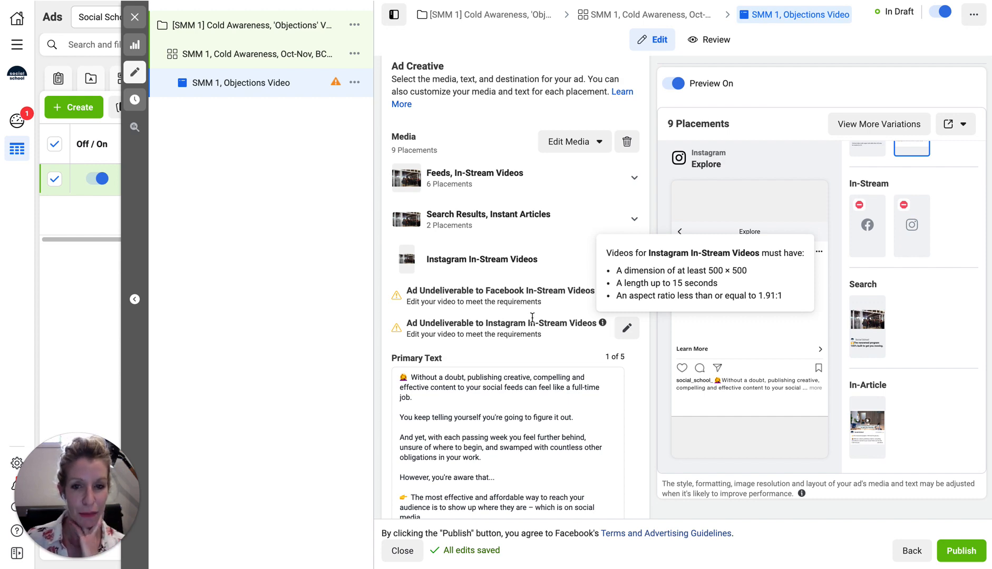
pyautogui.scroll(-4, 529, 316)
pyautogui.scroll(-12, 530, 316)
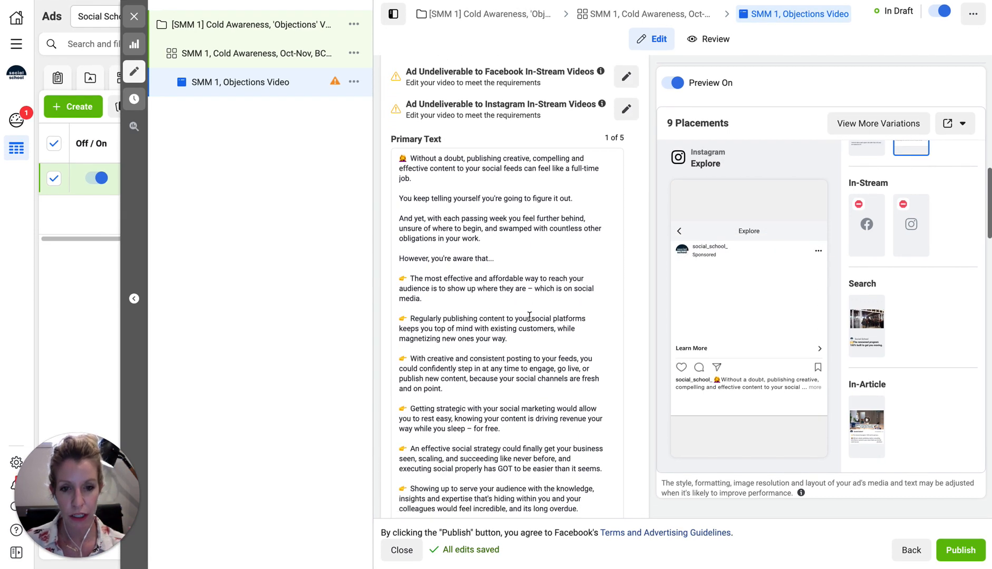
pyautogui.scroll(-5, 531, 318)
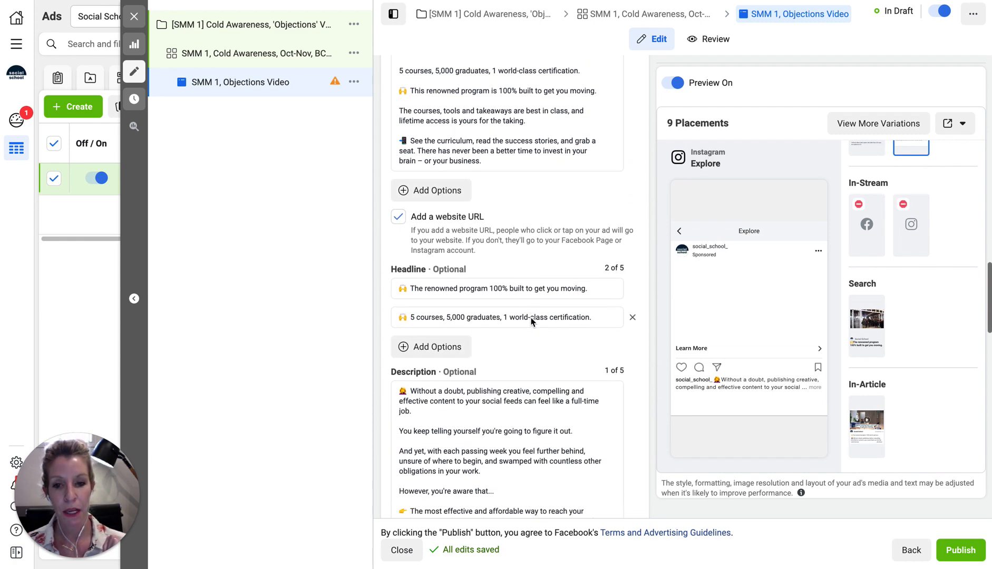
pyautogui.scroll(-9, 531, 320)
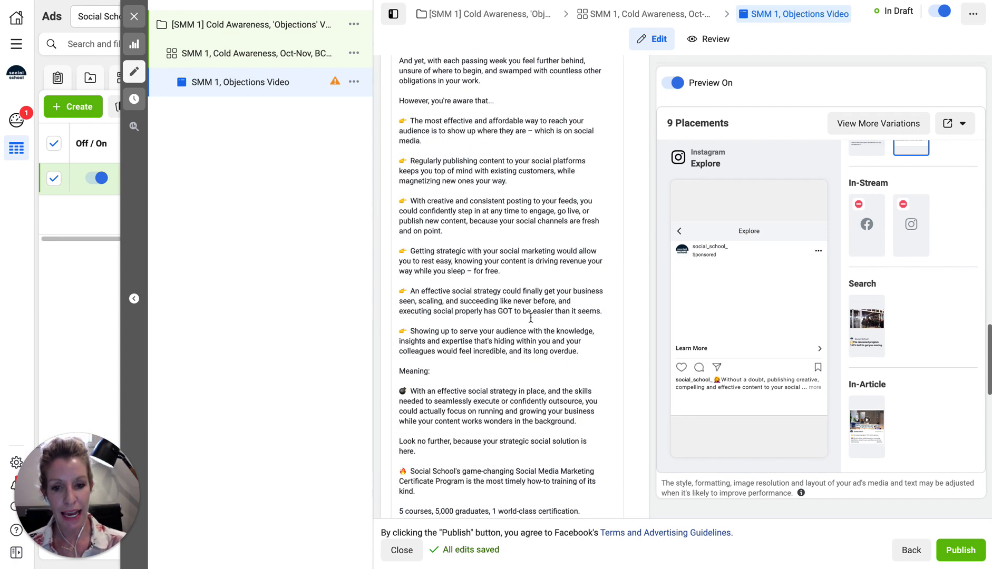
pyautogui.click(482, 341)
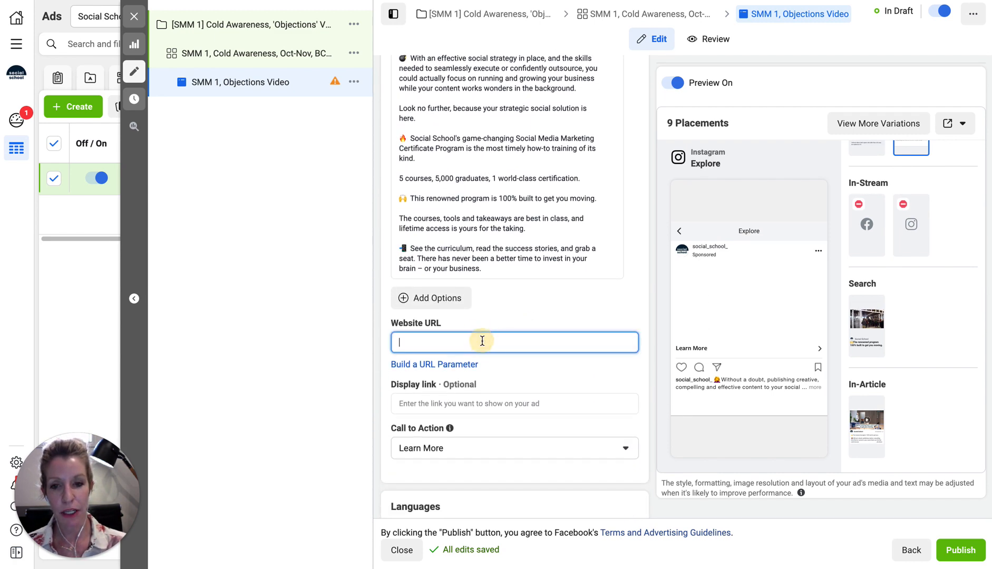
pyautogui.hotkey('ctrl', 'Tab')
pyautogui.click(381, 387)
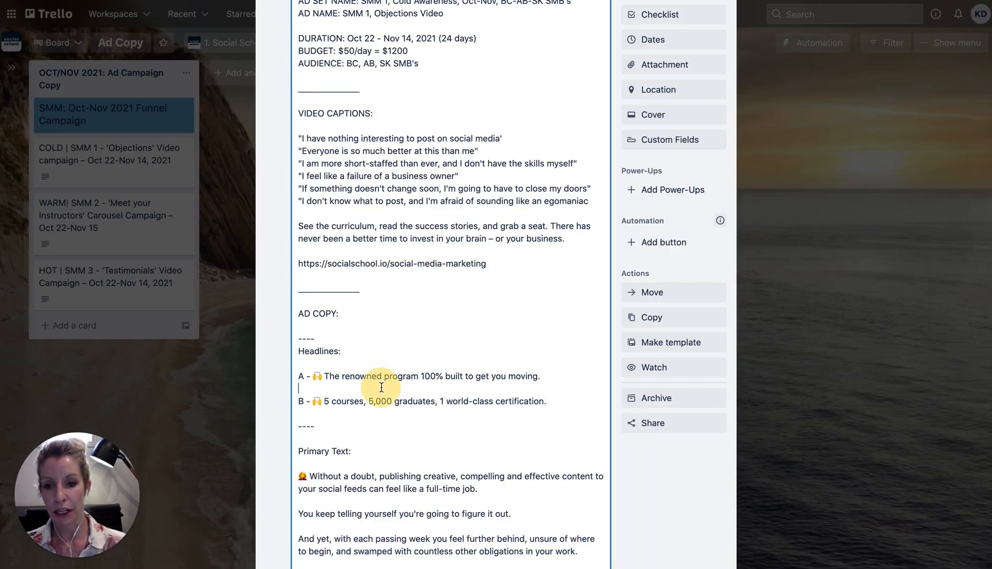
pyautogui.scroll(-13, 381, 388)
pyautogui.scroll(10, 381, 388)
pyautogui.scroll(4, 381, 388)
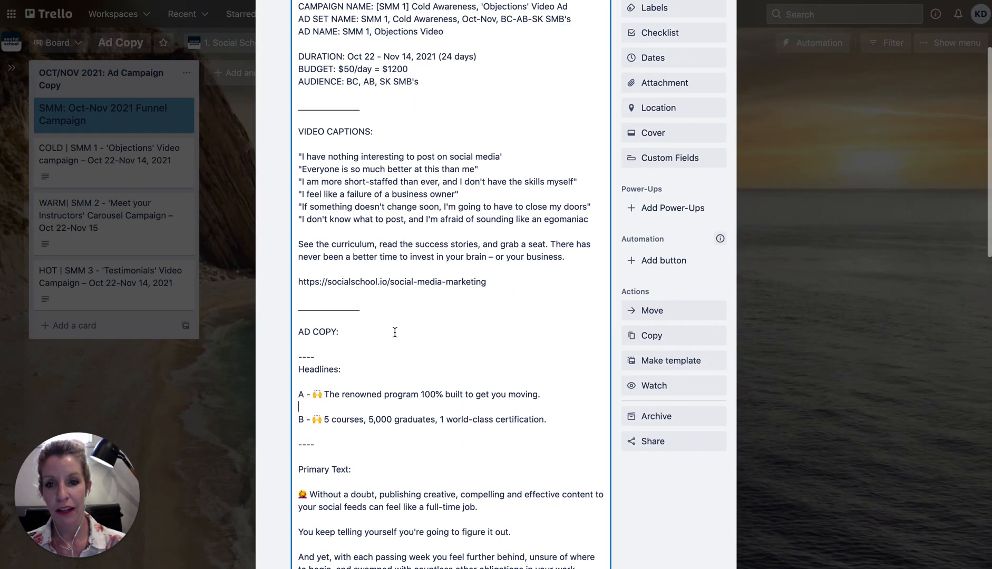
pyautogui.moveTo(486, 282); pyautogui.dragTo(295, 281)
pyautogui.press('super+c')
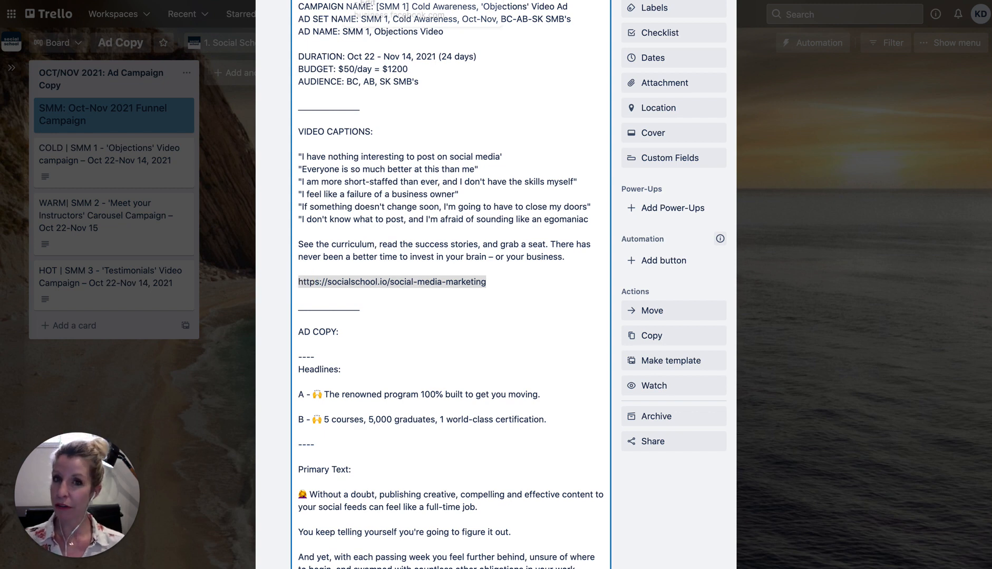
pyautogui.click(390, 0)
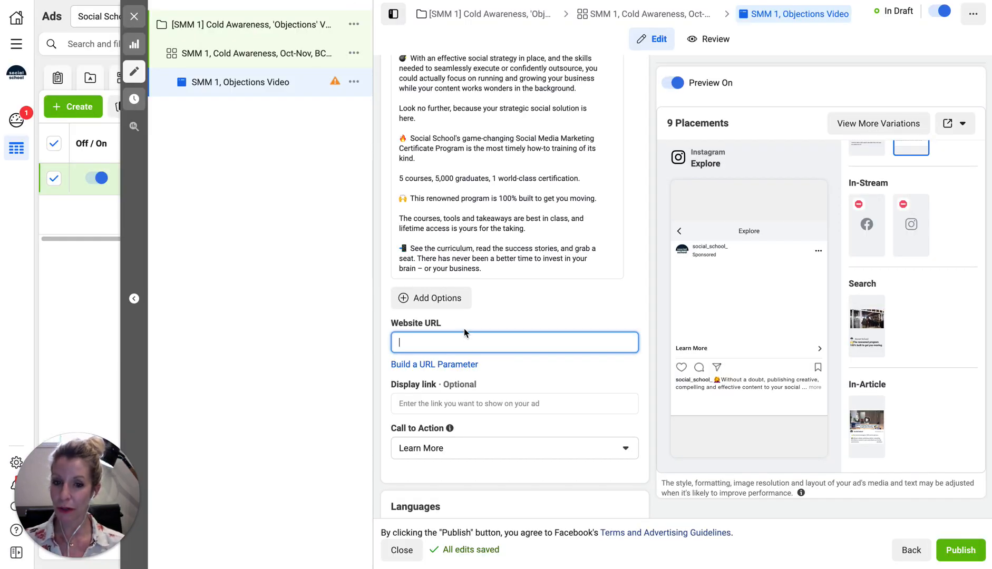
pyautogui.click(462, 334)
pyautogui.press('super+v')
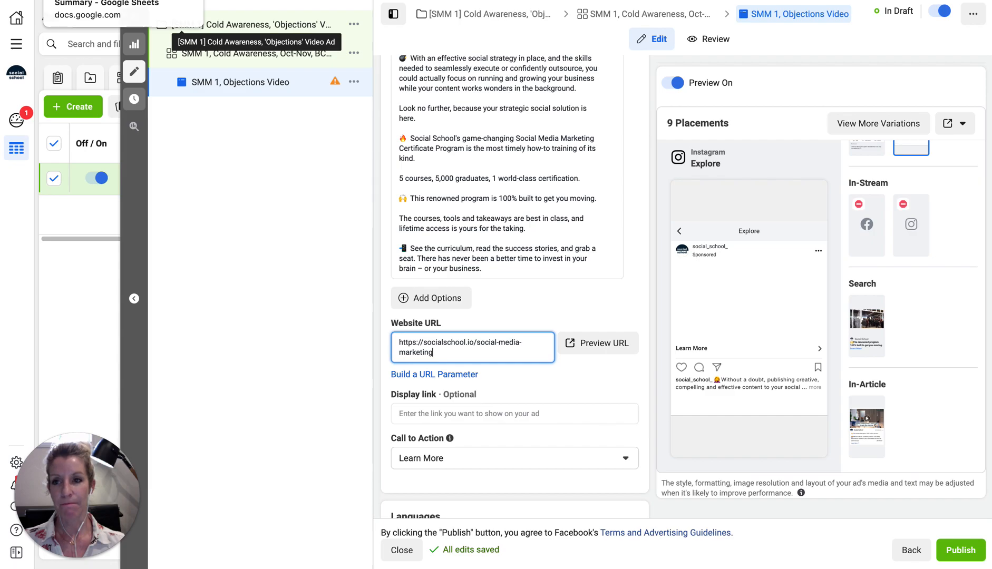
# - Switch to the Ad Campaign Summary spreadsheet in Google Sheets and review the campaign and UTM columns on the SS | UTM Tag Builder sheet
pyautogui.click(105, 0)
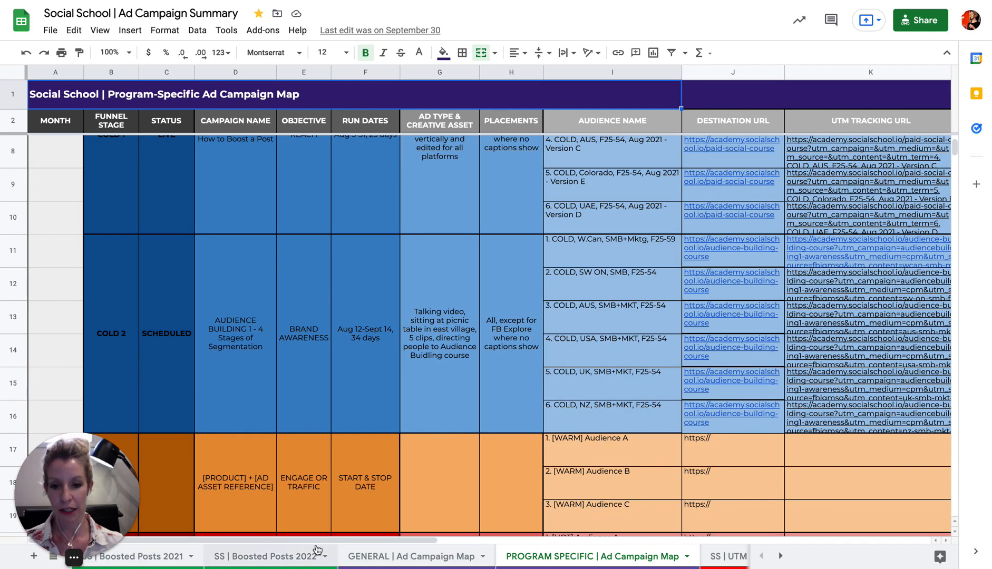
pyautogui.click(729, 556)
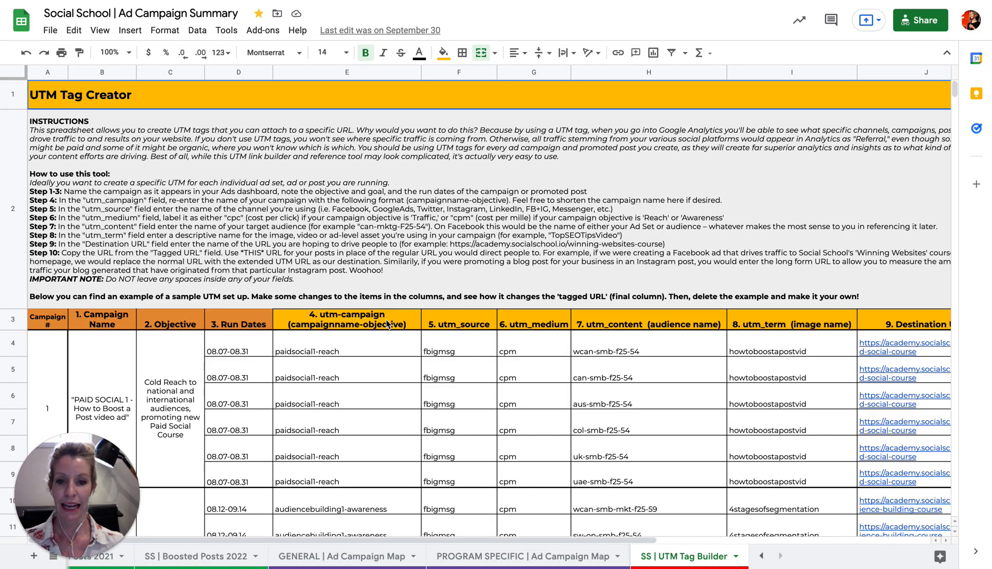
pyautogui.scroll(-5, 386, 324)
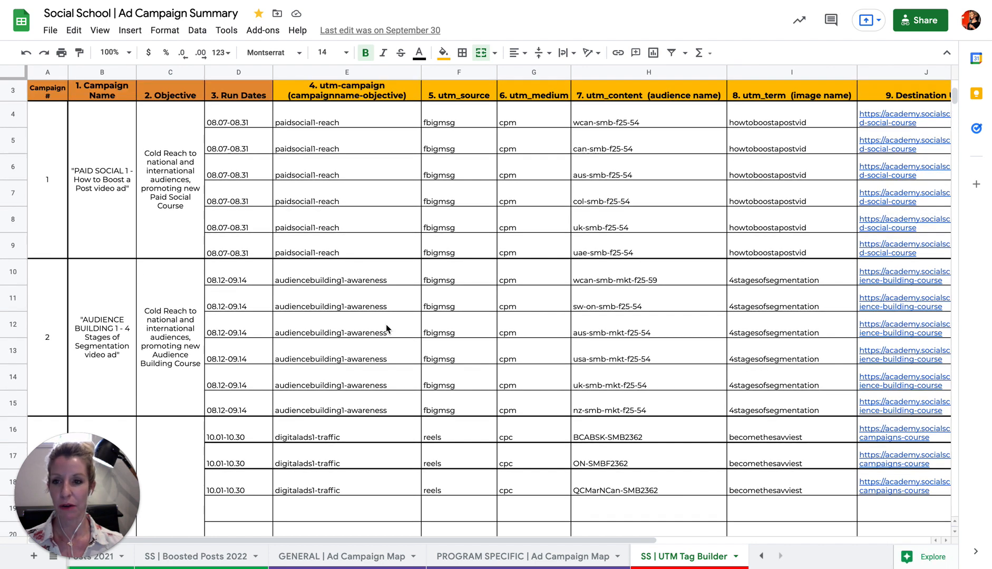
pyautogui.click(108, 197)
pyautogui.click(170, 197)
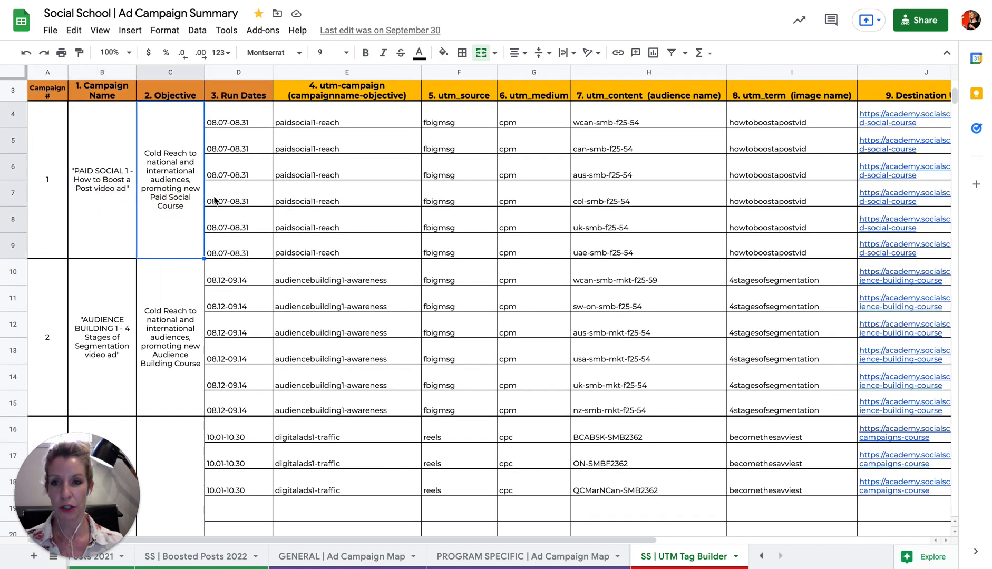
pyautogui.click(348, 97)
pyautogui.click(451, 95)
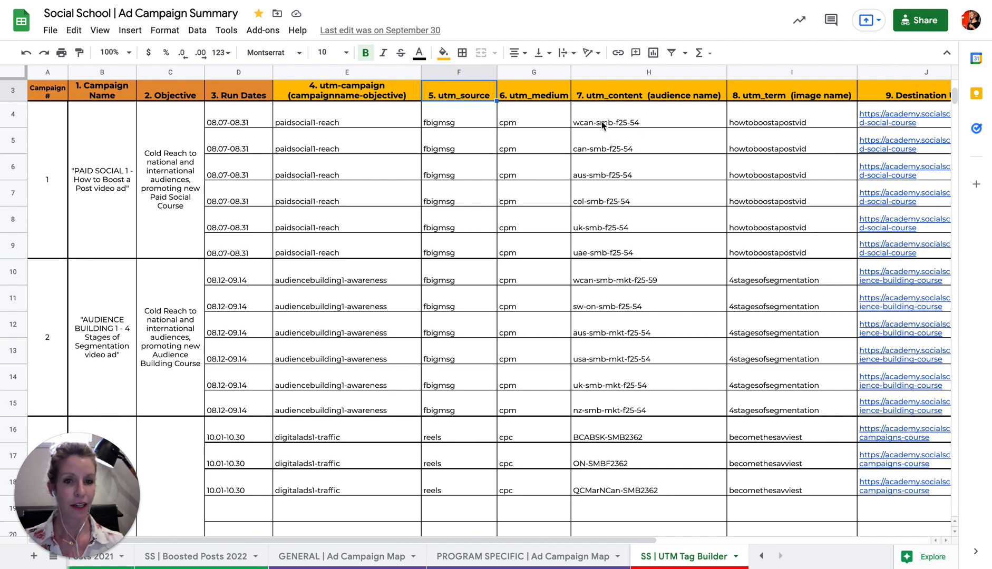
# - Inspect the formula behind the first tagged URL in row 4, and switch back to the ad in Ads Manager
pyautogui.hscroll(10, 602, 121)
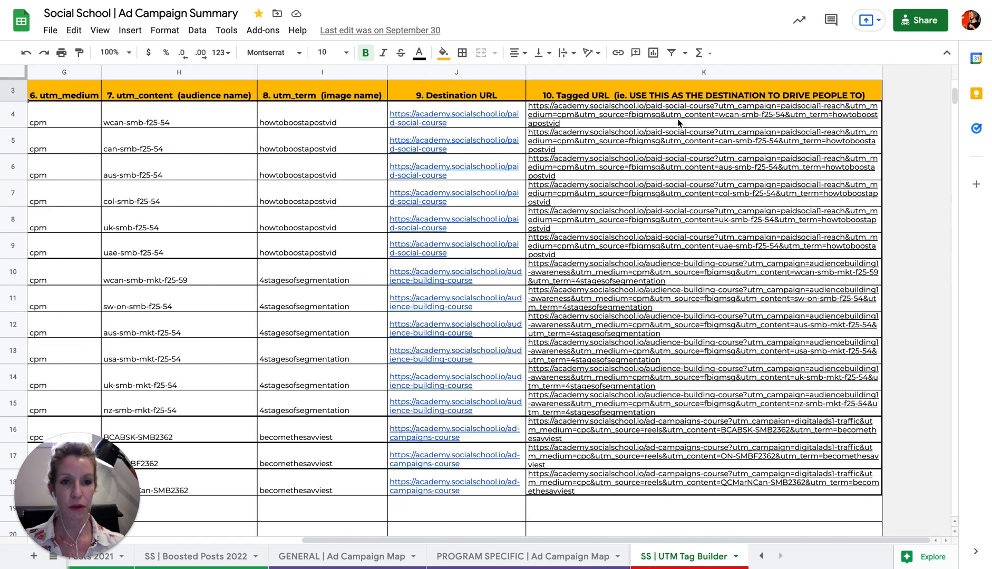
pyautogui.click(667, 119)
pyautogui.doubleClick(667, 114)
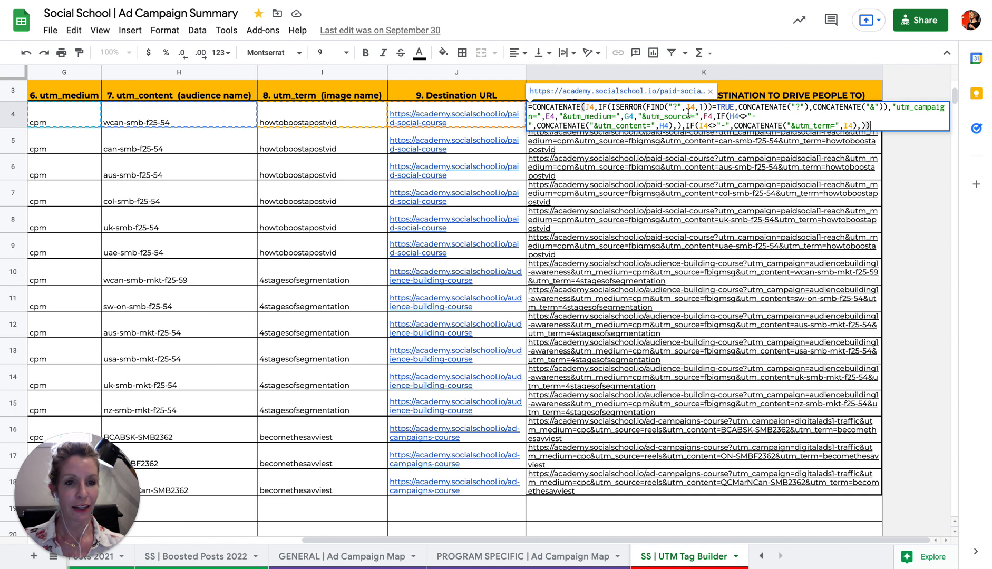
pyautogui.click(676, 162)
pyautogui.click(618, 118)
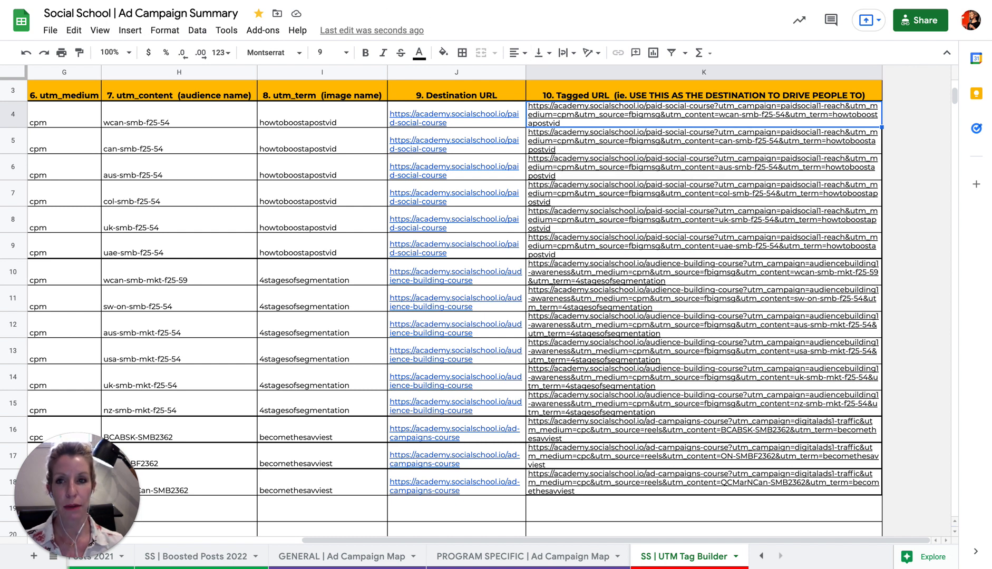
pyautogui.click(391, 1)
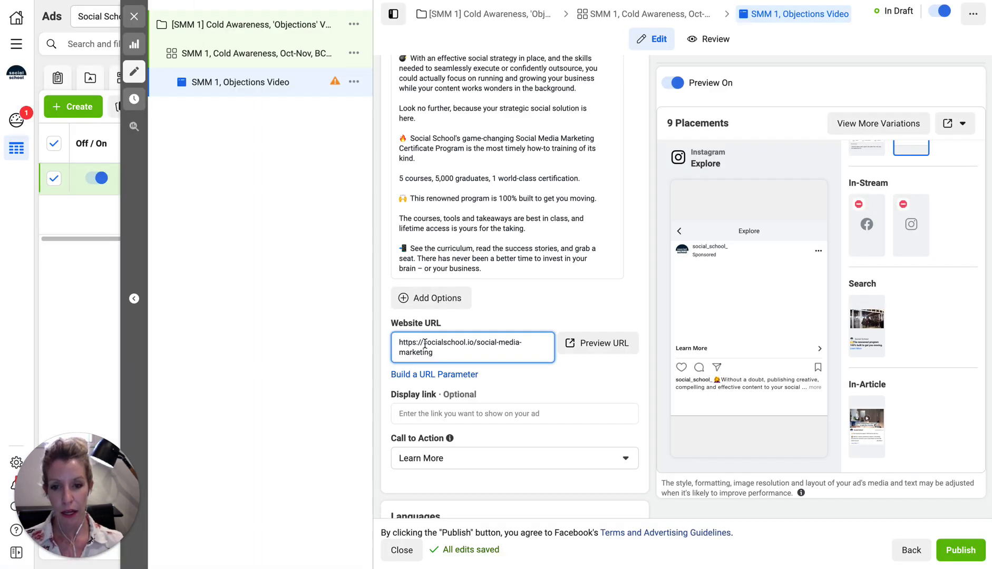
pyautogui.moveTo(424, 344); pyautogui.dragTo(441, 353)
pyautogui.hotkey('ctrl', 'c')
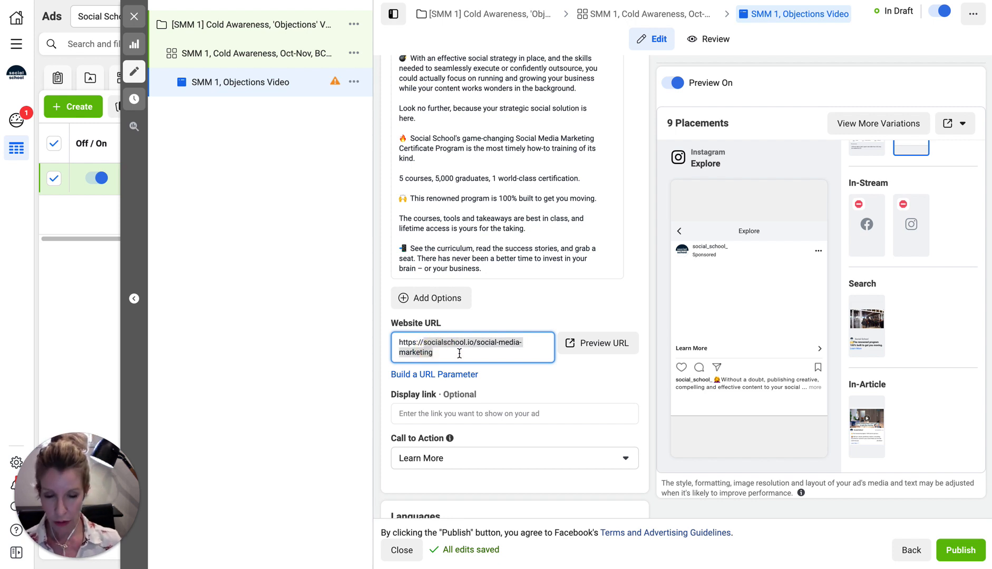
pyautogui.click(437, 411)
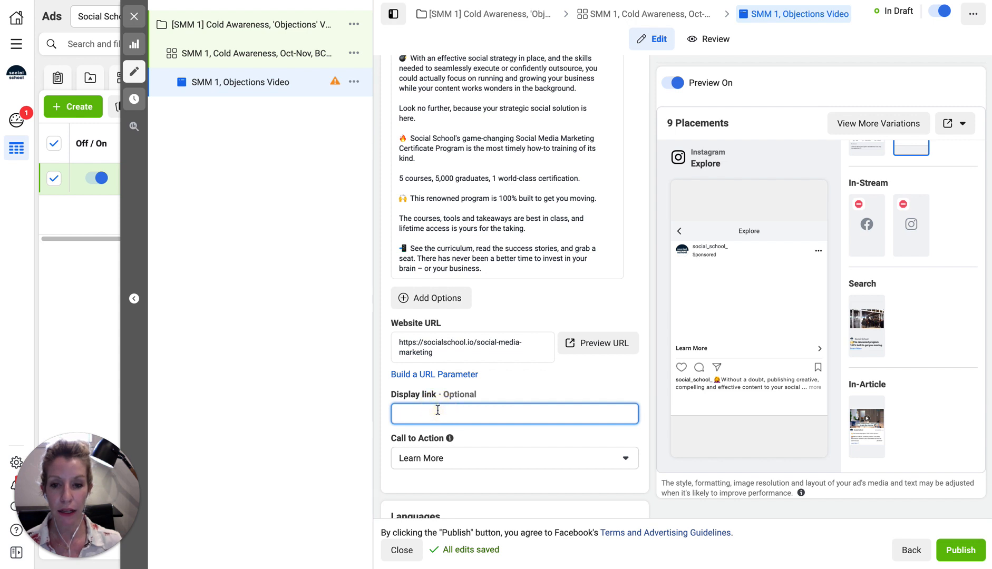
pyautogui.hotkey('ctrl', 'v')
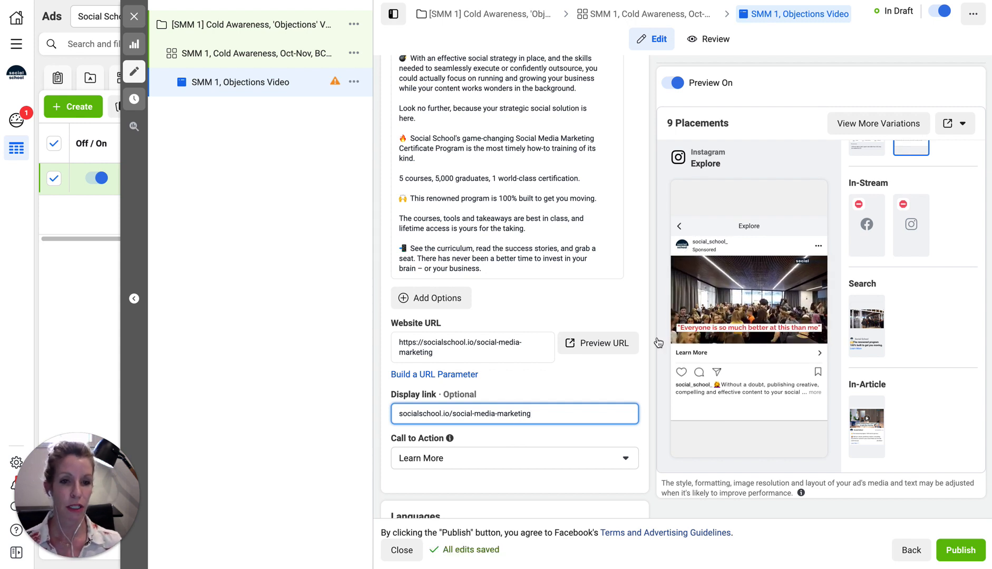
# - Compare the ad's text fields with its previews for Facebook Feeds, Instagram Feed, Facebook Marketplace and Facebook Video Feeds
pyautogui.scroll(3, 865, 192)
pyautogui.click(868, 177)
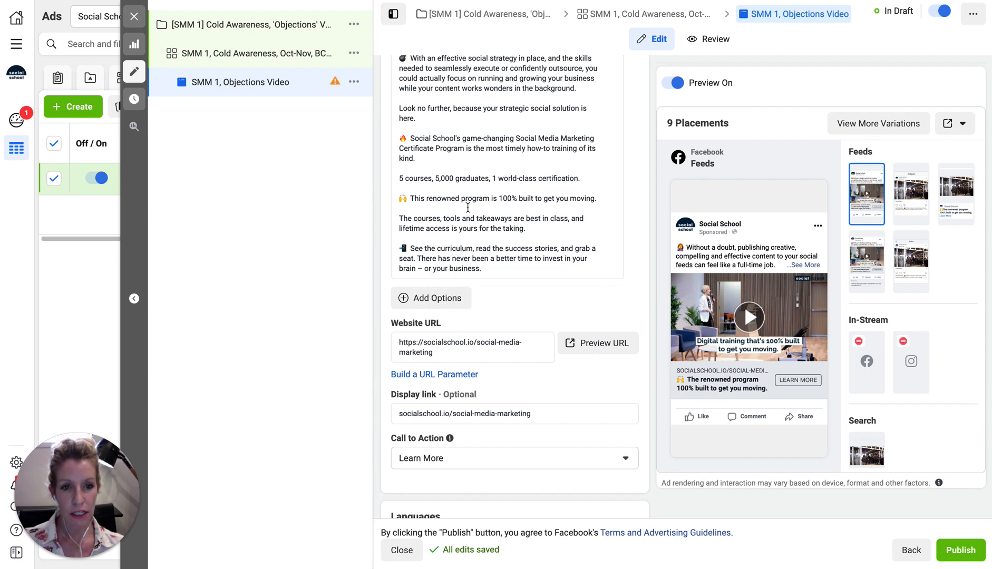
pyautogui.scroll(8, 537, 267)
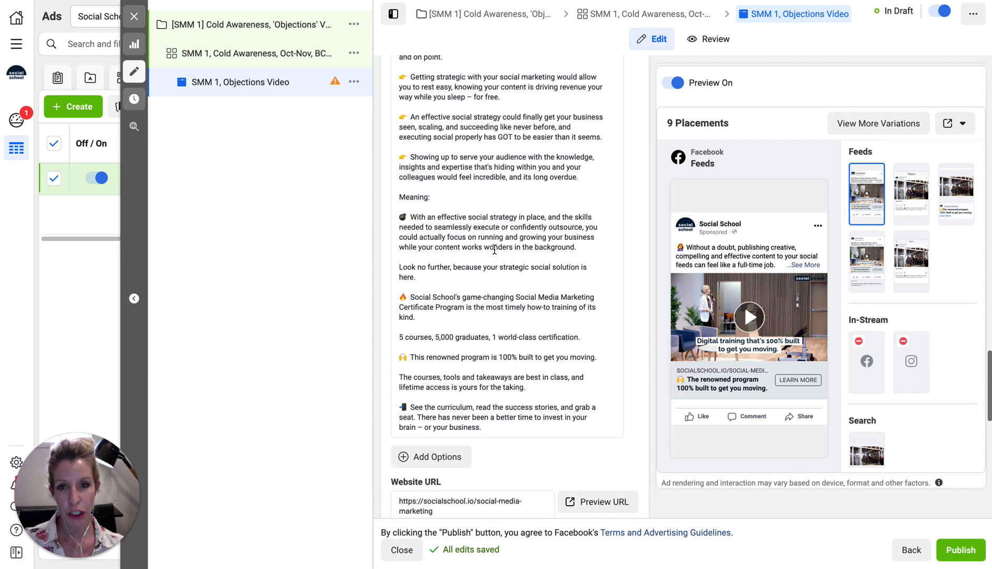
pyautogui.scroll(3, 490, 255)
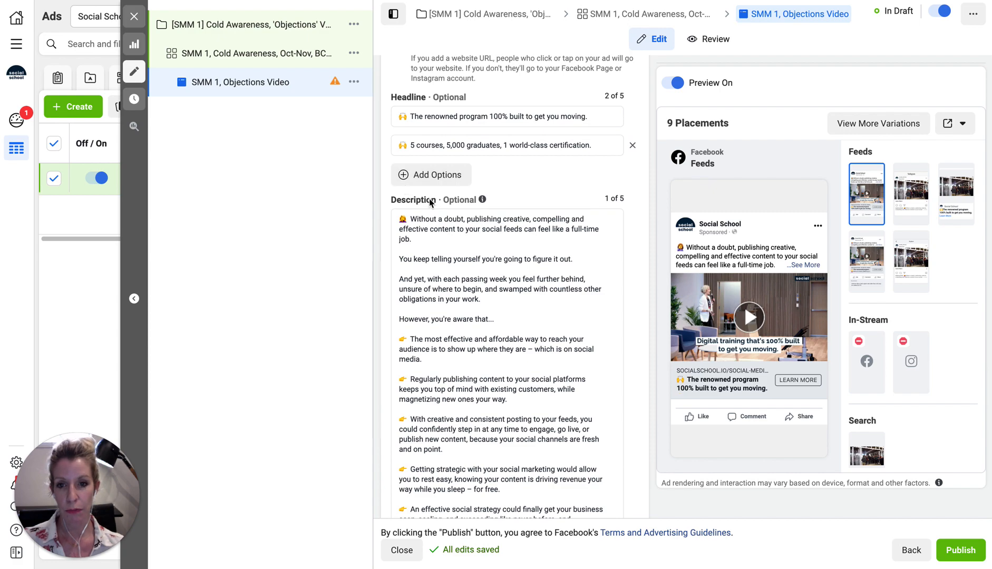
pyautogui.scroll(11, 450, 200)
pyautogui.scroll(-12, 499, 251)
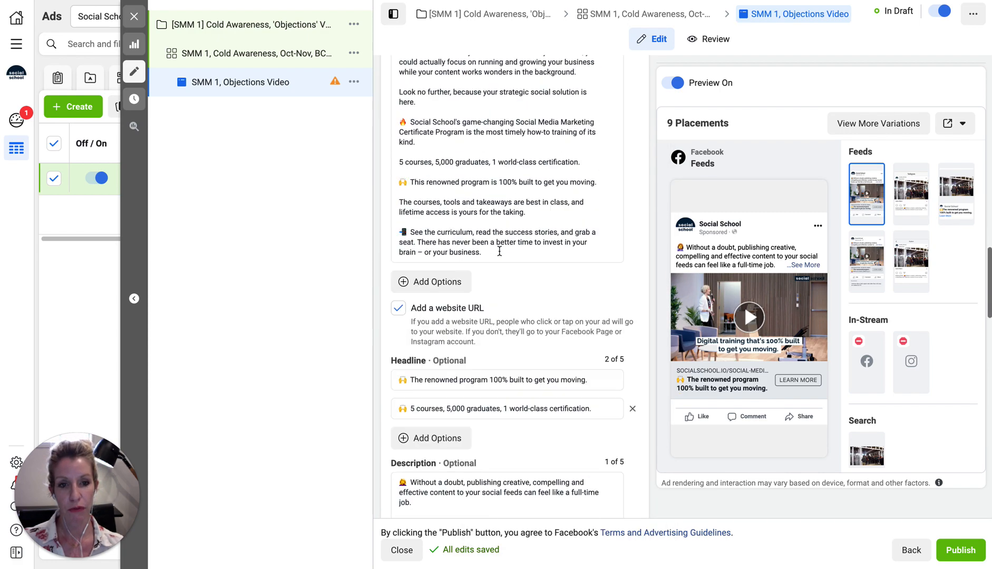
pyautogui.scroll(2, 499, 251)
pyautogui.scroll(-2, 500, 251)
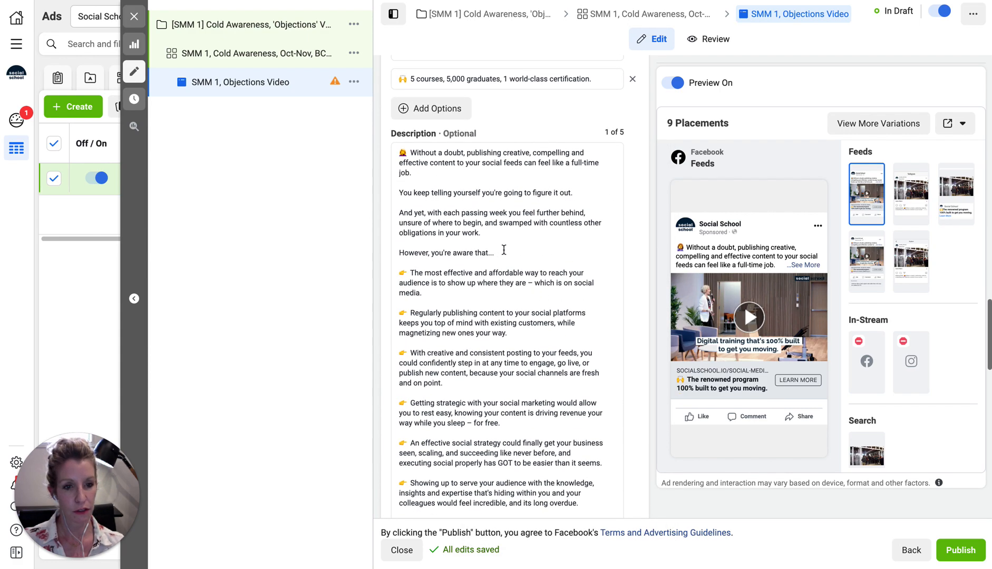
pyautogui.click(904, 190)
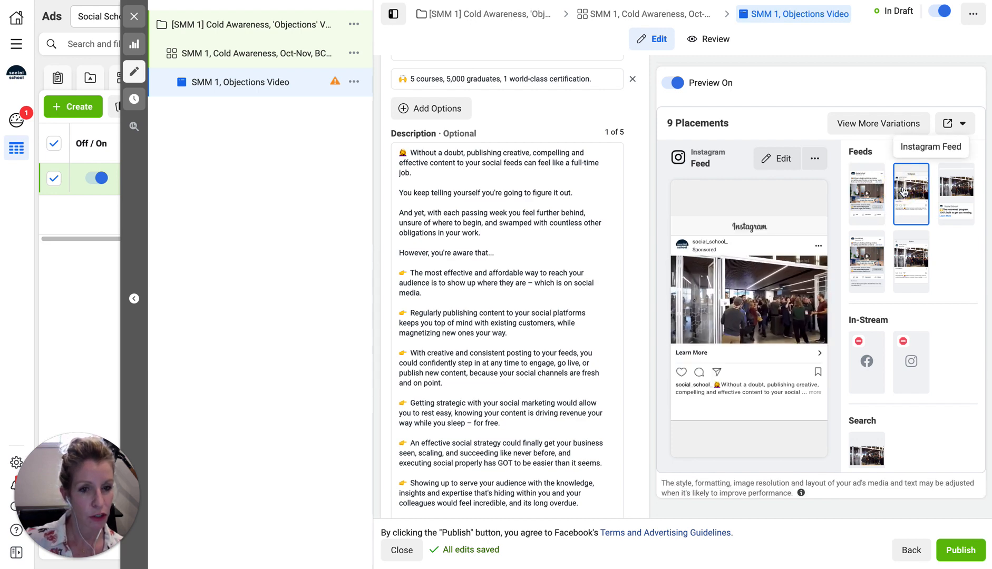
pyautogui.click(953, 188)
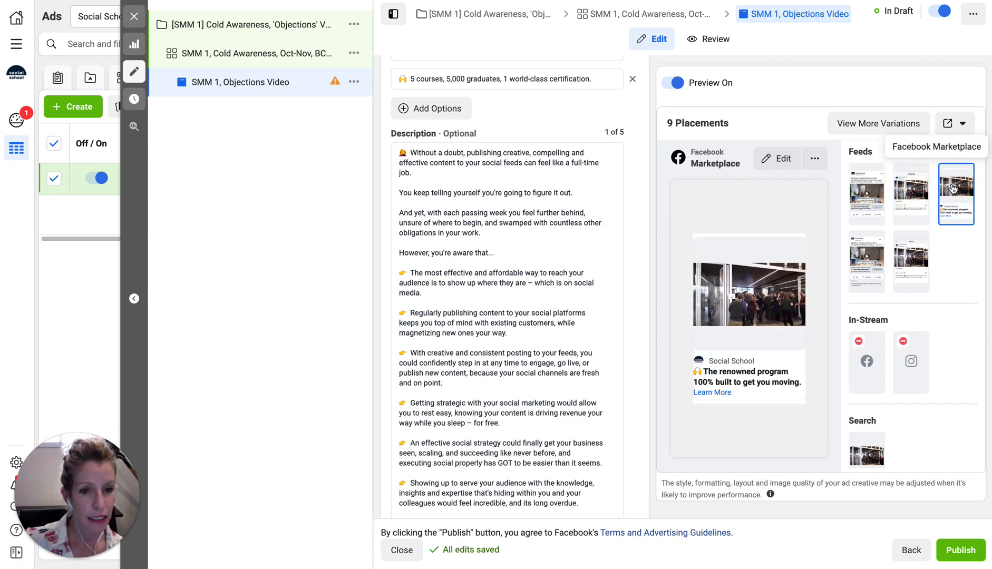
pyautogui.click(877, 256)
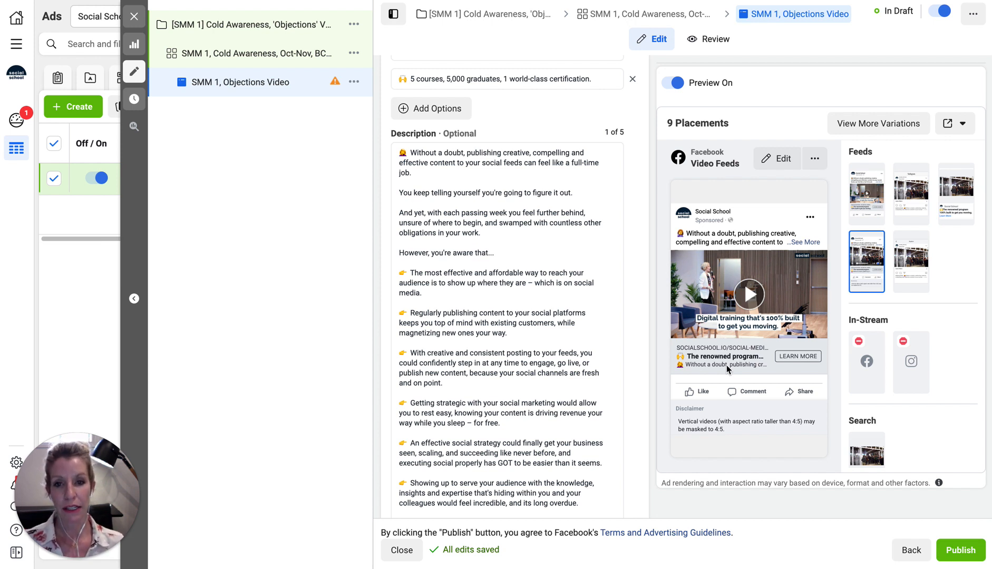
# - Clear all text from the ad's optional description
pyautogui.click(400, 151)
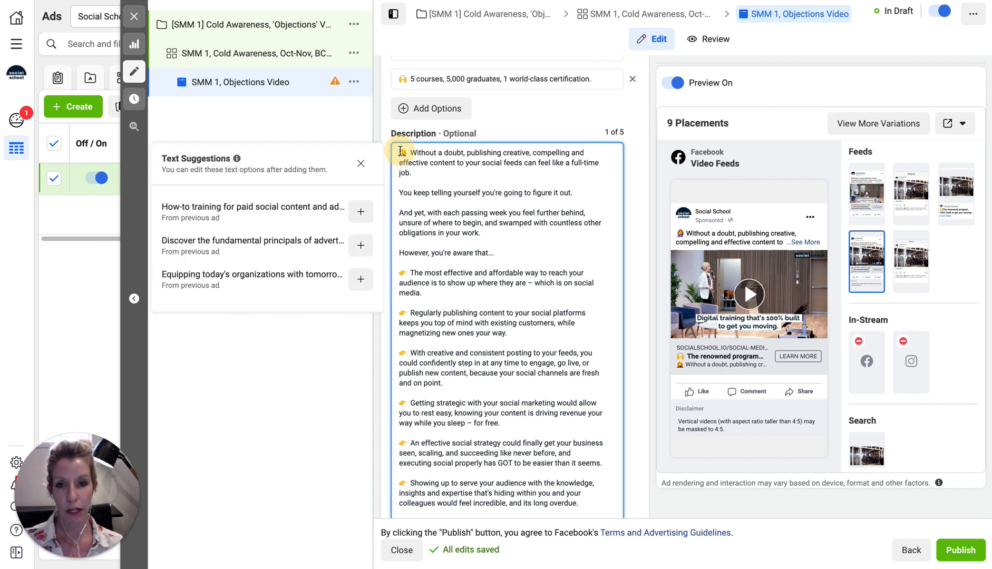
pyautogui.hotkey('ctrl', 'a')
pyautogui.press('BackSpace')
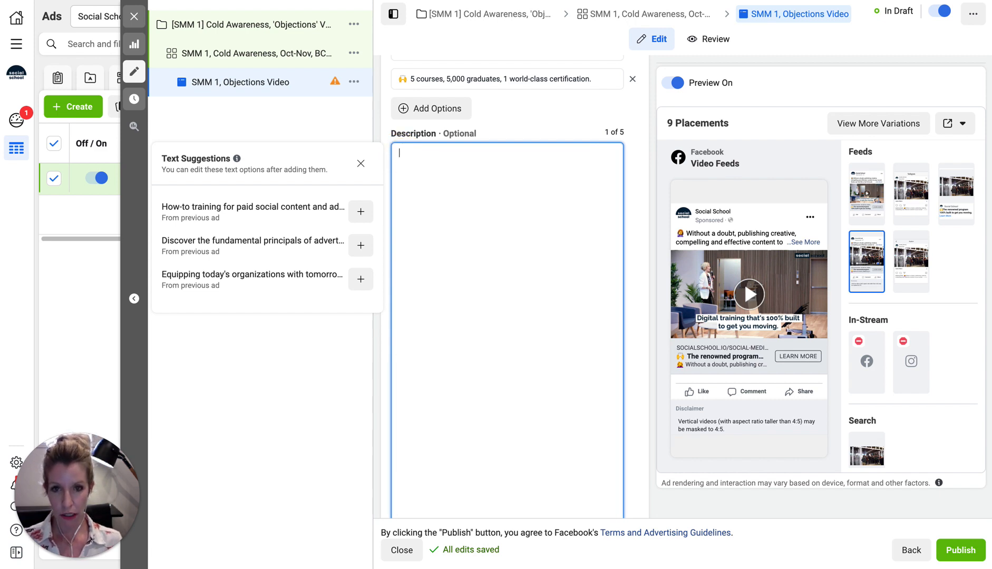
pyautogui.click(521, 130)
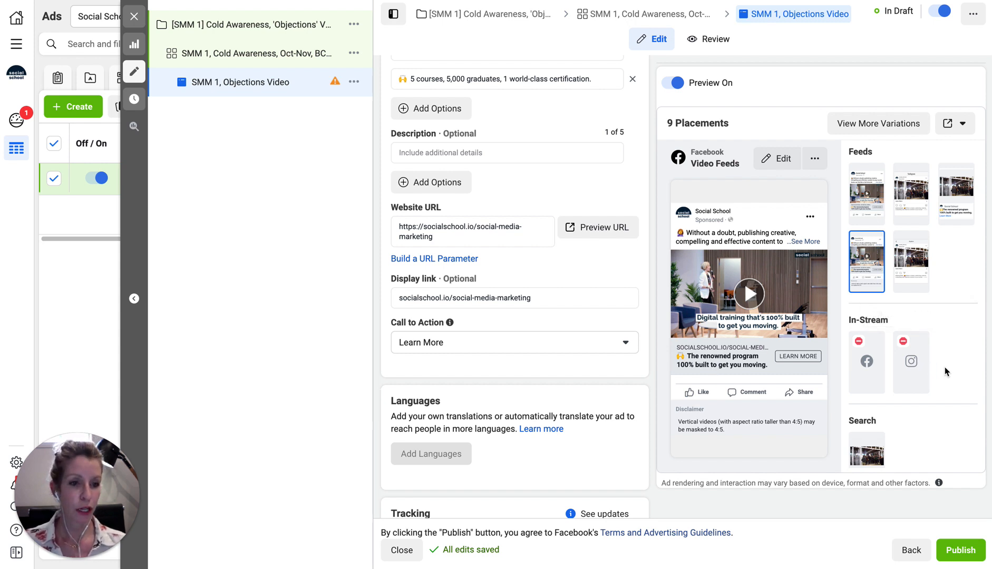
# - Preview the ad in the Facebook Search Results and Instant Articles placements
pyautogui.scroll(-3, 945, 367)
pyautogui.click(865, 312)
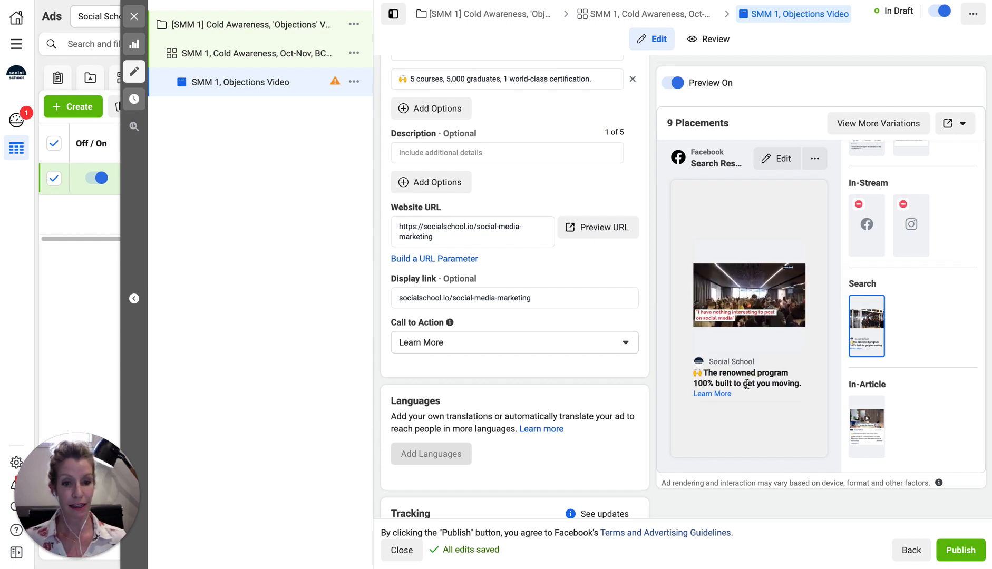
pyautogui.click(863, 414)
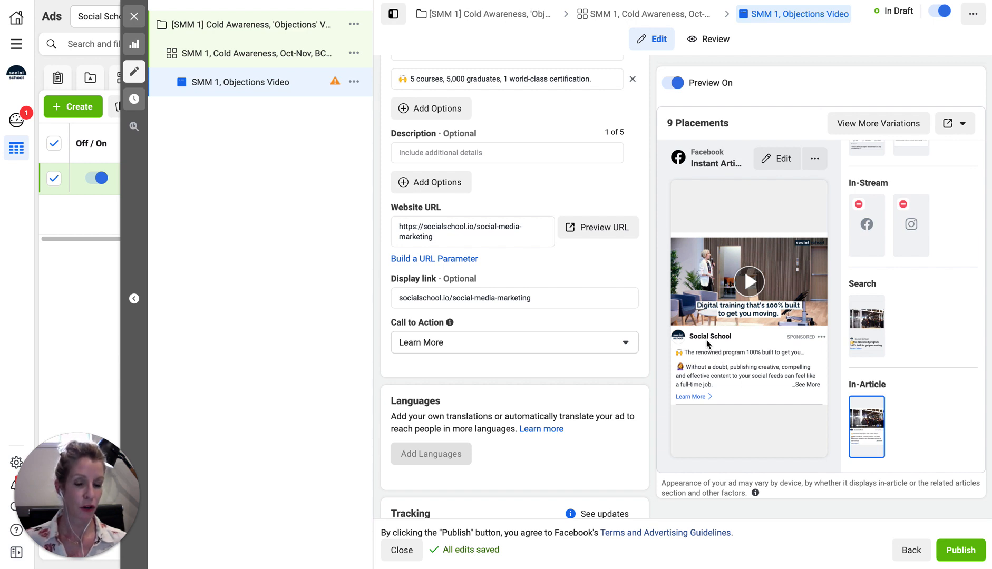
# - Review the ad's settings from the Tracking section back up to the ad name
pyautogui.scroll(-3, 917, 414)
pyautogui.scroll(-5, 917, 413)
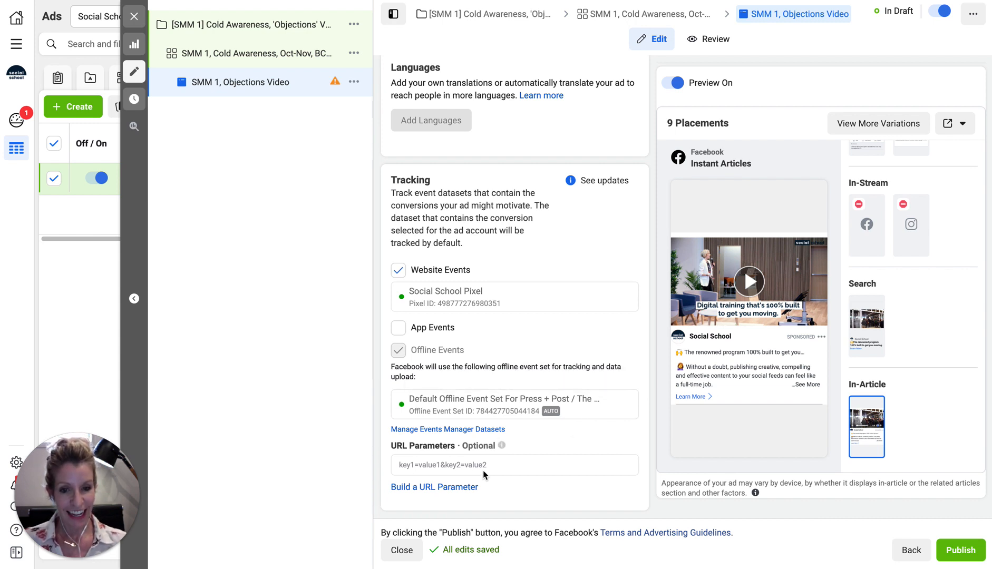
pyautogui.scroll(10, 543, 478)
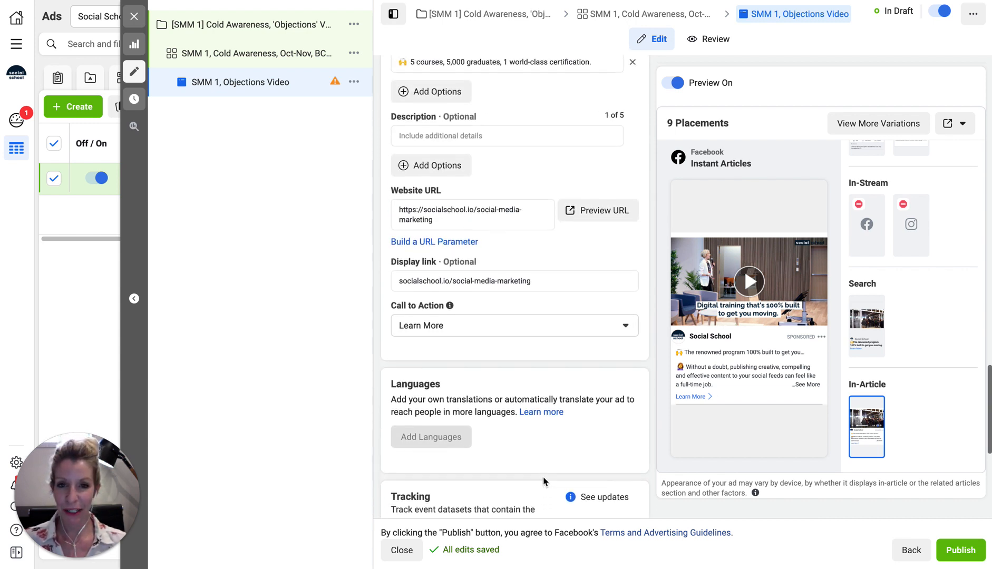
pyautogui.scroll(12, 544, 481)
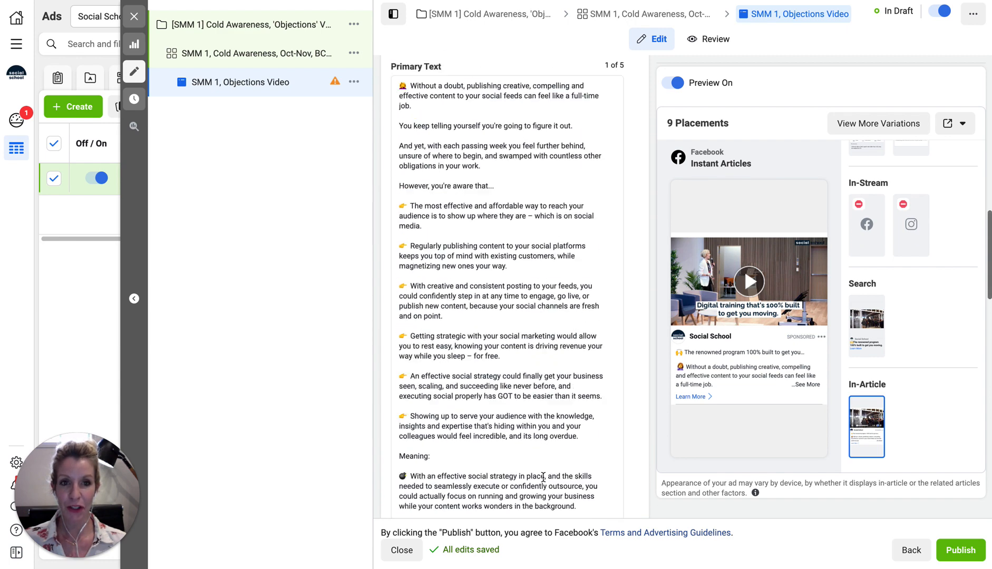
pyautogui.scroll(2, 544, 481)
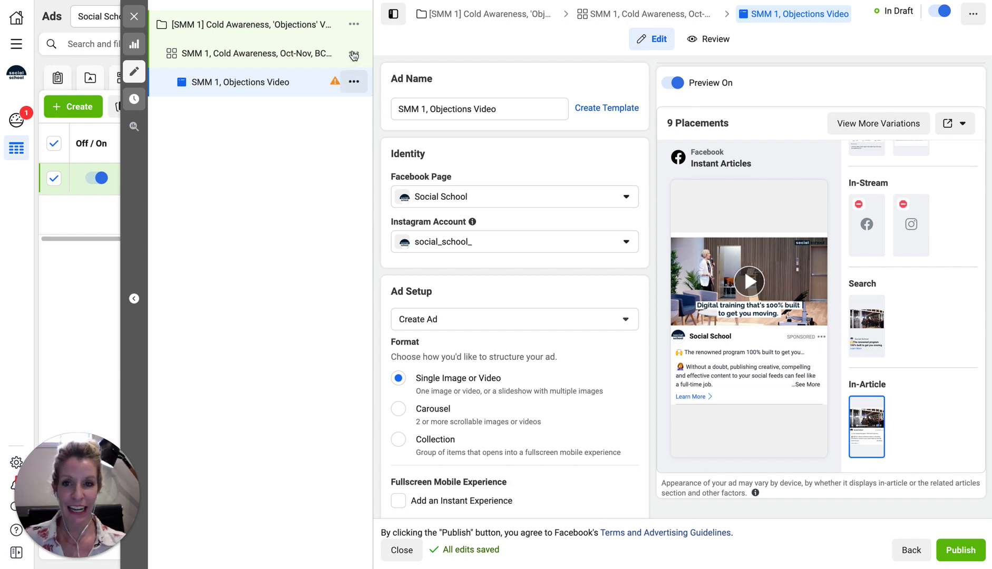
# - Check the warning on the SMM 1, Objections Video ad, and publish the campaign with its ad set and ad
pyautogui.moveTo(334, 80)
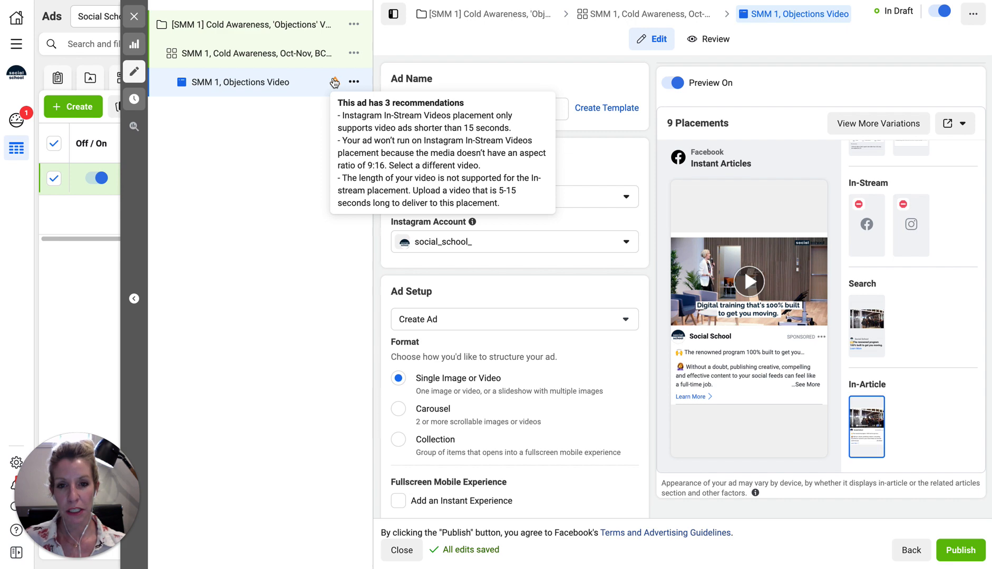
pyautogui.click(299, 173)
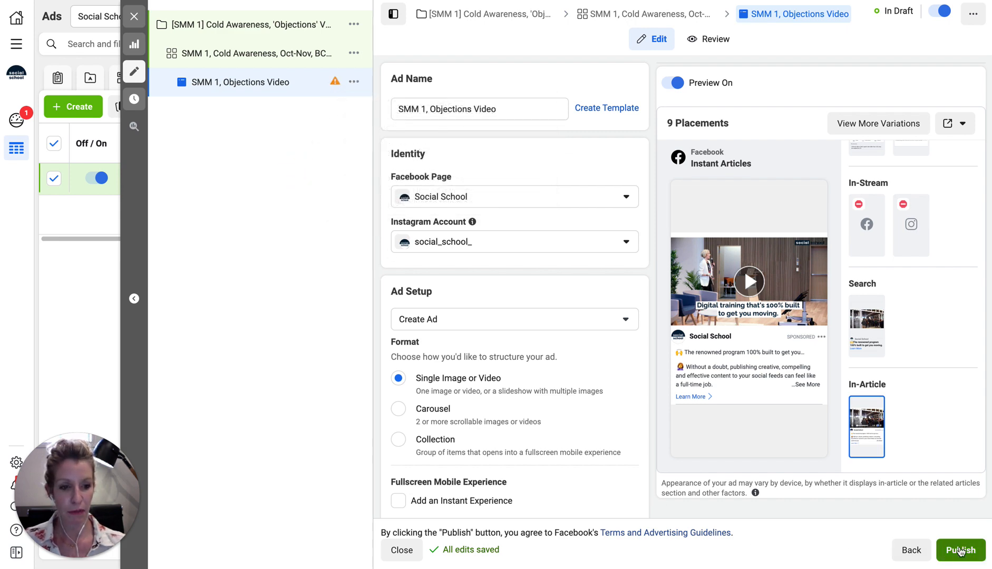
pyautogui.click(957, 551)
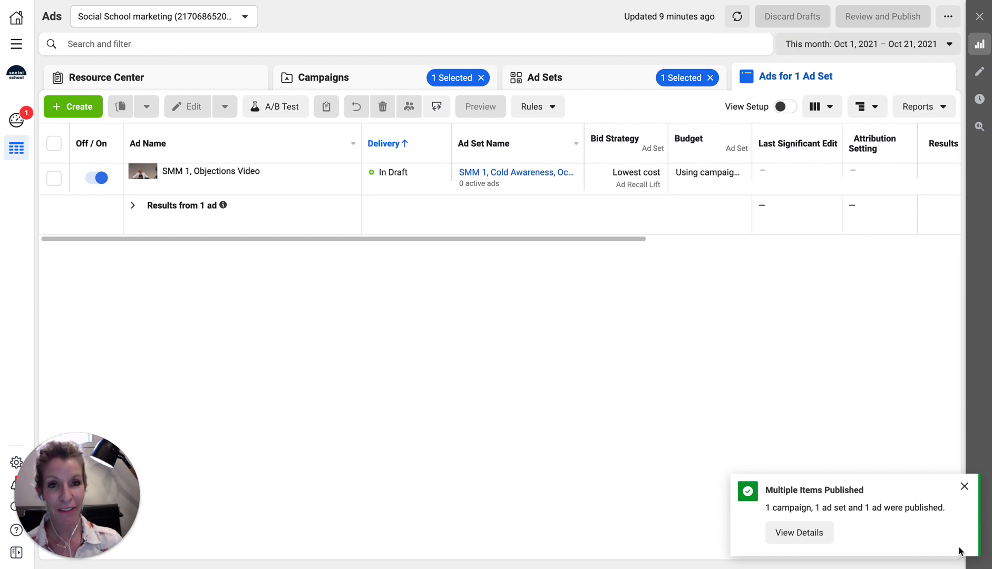
# - Show the campaign list and inspect the daily budget of the [SMM 1] Cold Awareness, 'Objections' Video Ad campaign without editing it
pyautogui.click(348, 76)
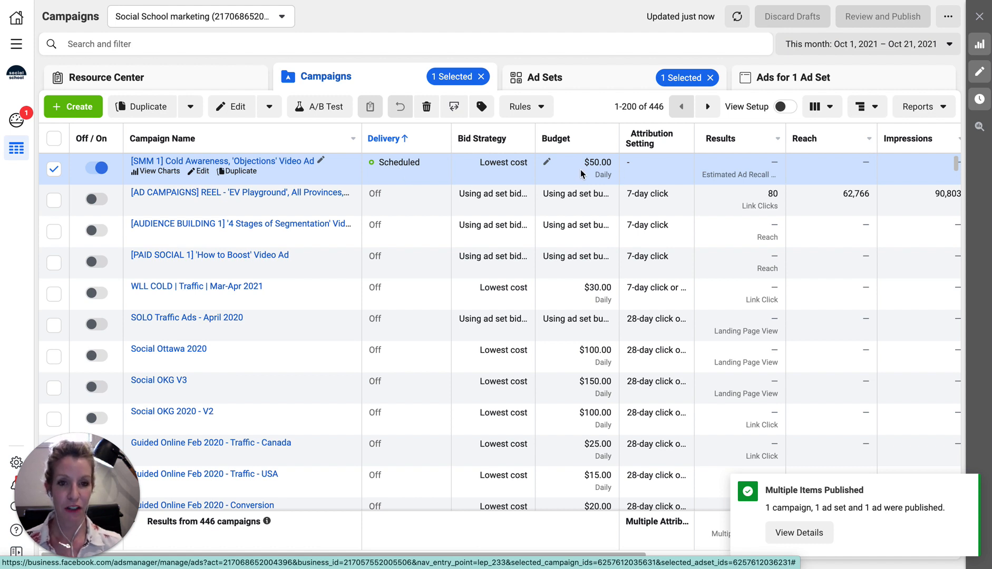
pyautogui.click(547, 162)
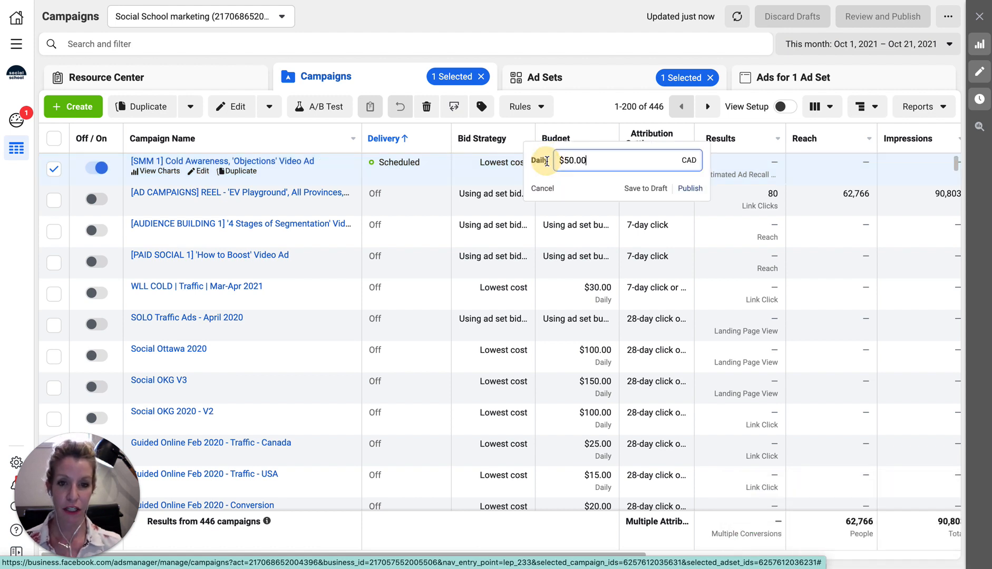
pyautogui.click(543, 188)
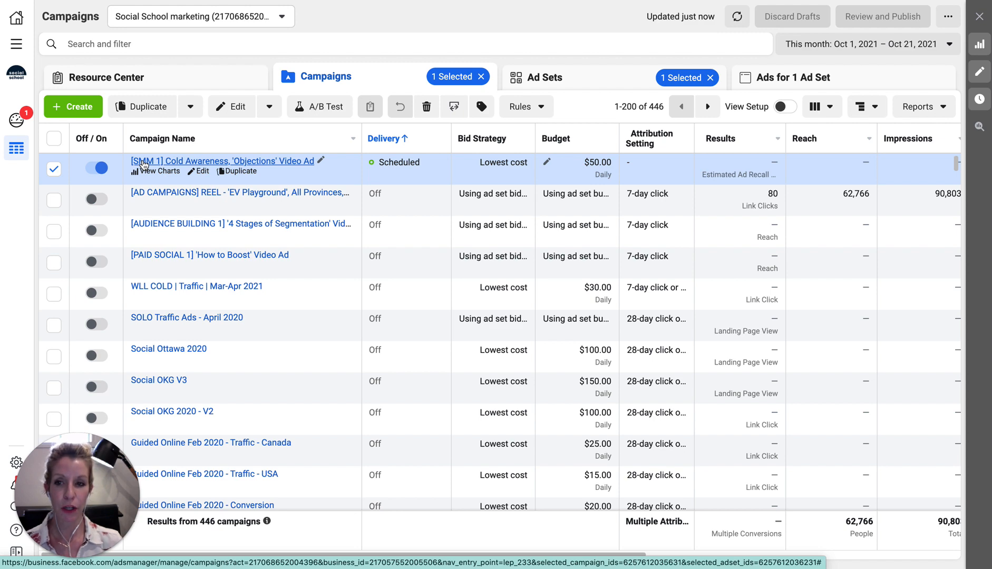
# - Look through the [SMM 1] campaign's ad set and its ad, and return to the campaign list
pyautogui.click(175, 162)
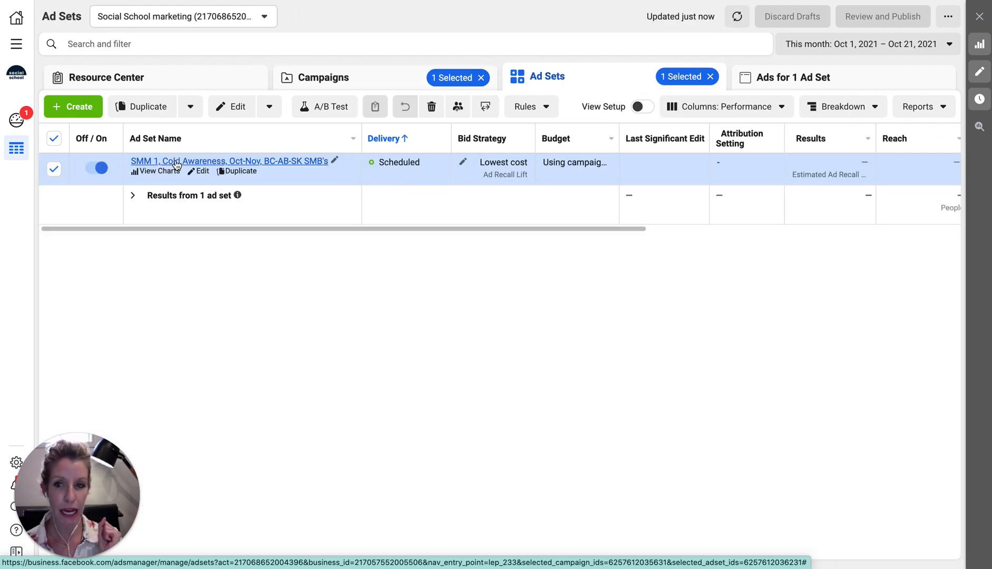
pyautogui.click(176, 162)
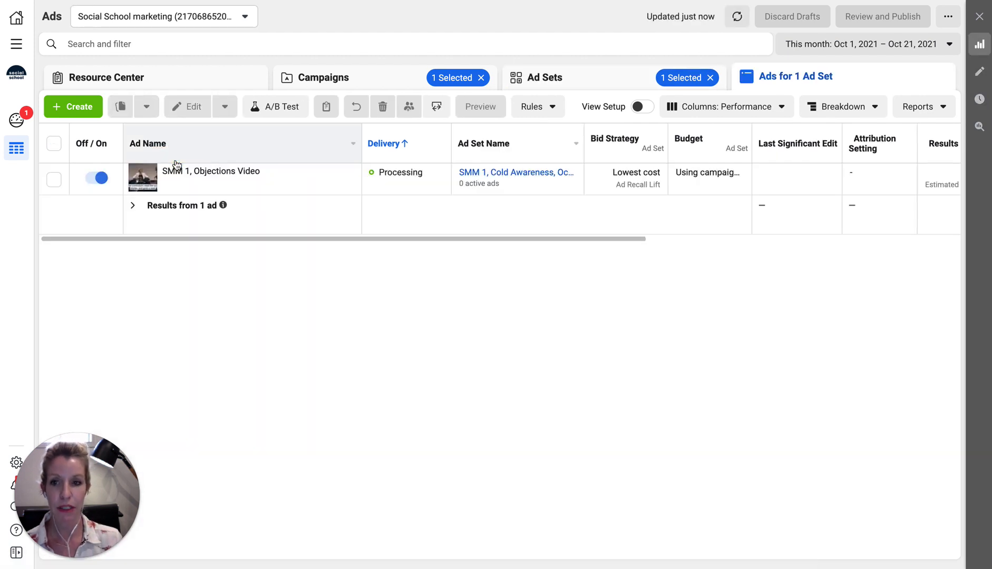
pyautogui.click(303, 78)
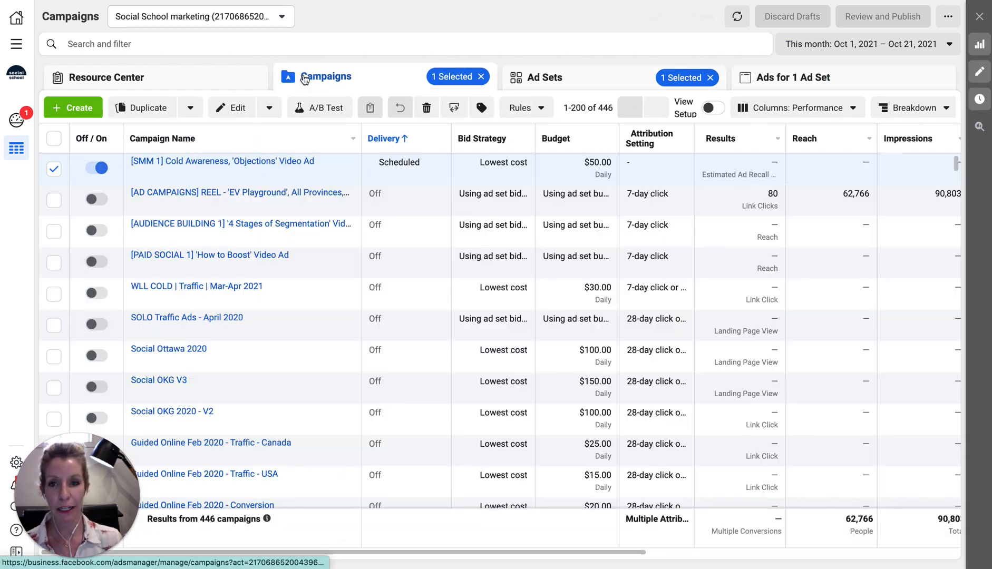
# - Open the [SMM 1] campaign's settings for editing and close them without changes
pyautogui.moveTo(203, 164)
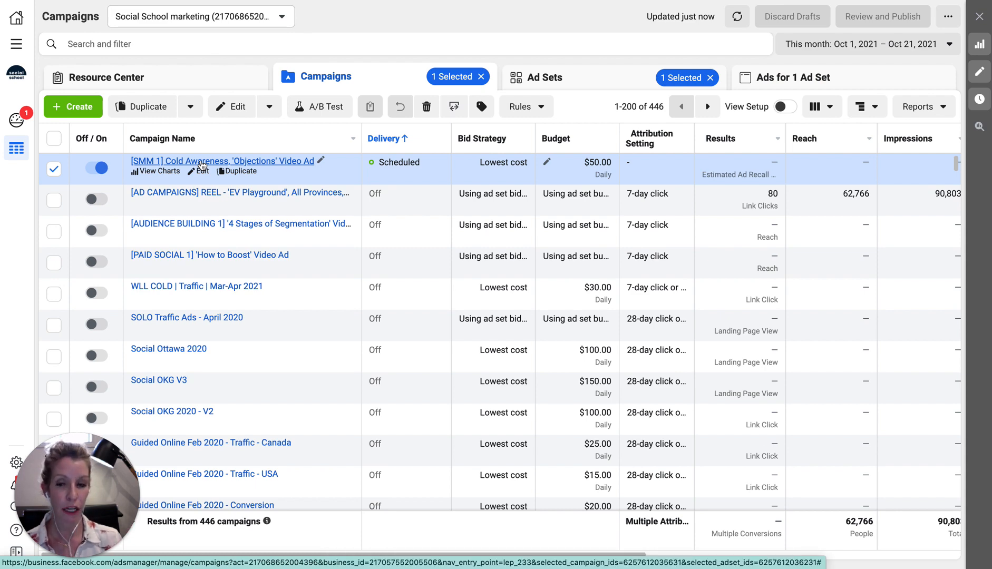
pyautogui.click(201, 171)
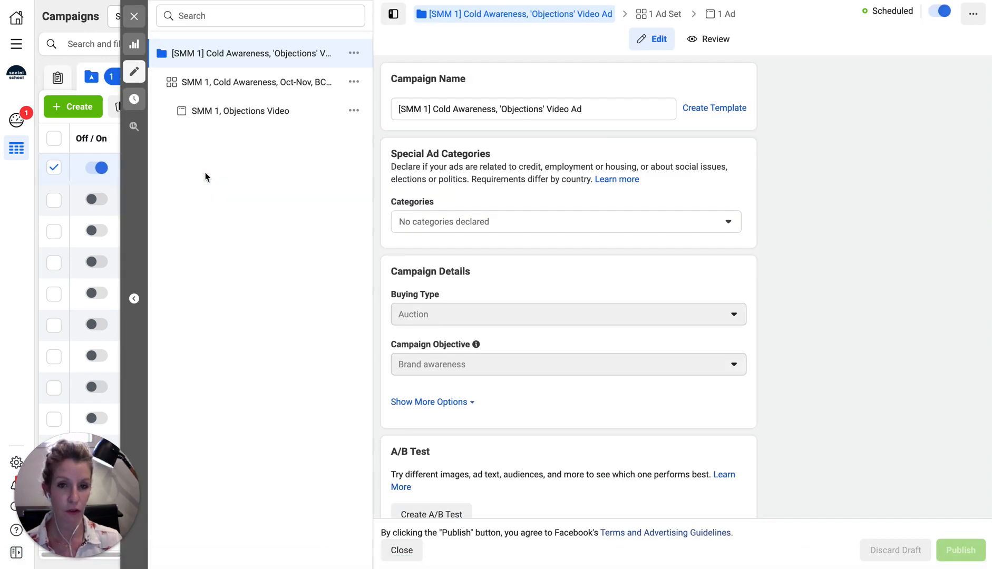
pyautogui.click(134, 18)
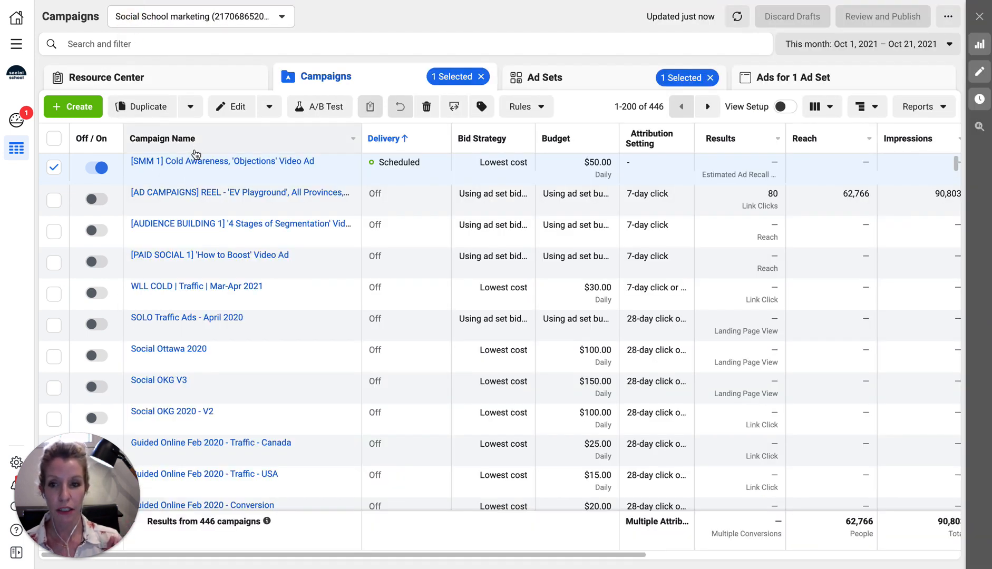
# - Open the settings of the campaign's ad set, view its available actions such as Duplicate, and close the editor without changes
pyautogui.click(232, 161)
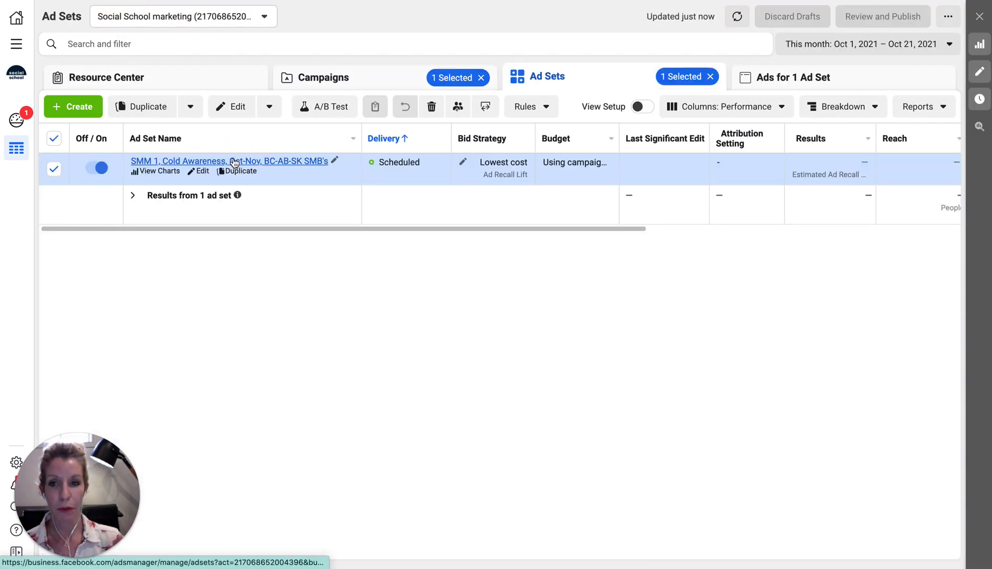
pyautogui.click(202, 174)
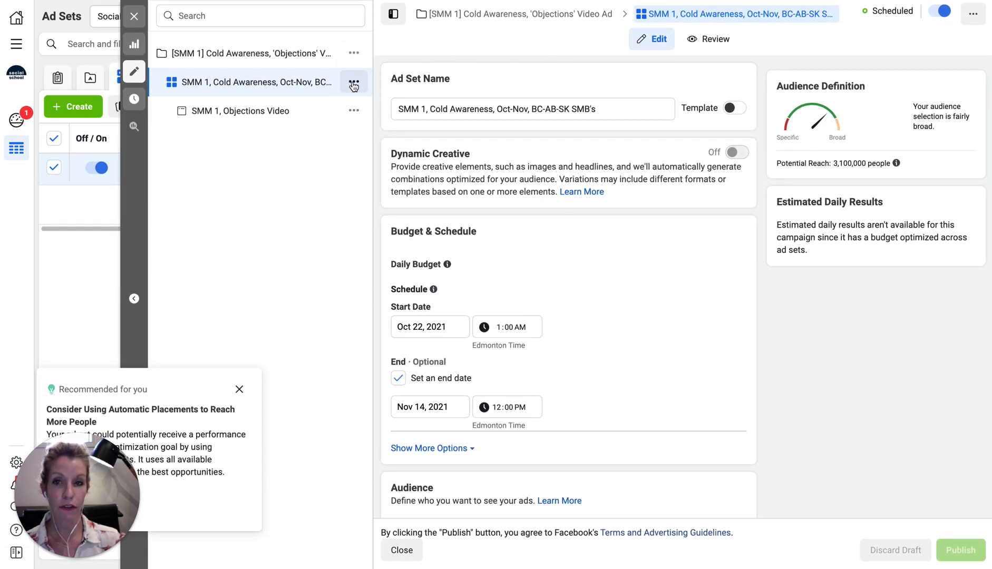
pyautogui.click(354, 82)
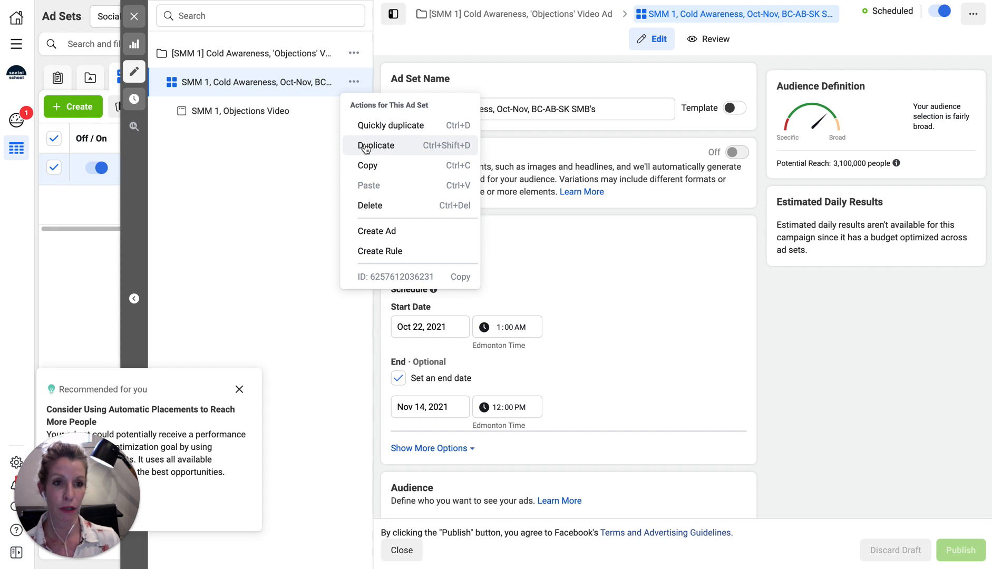
pyautogui.click(284, 159)
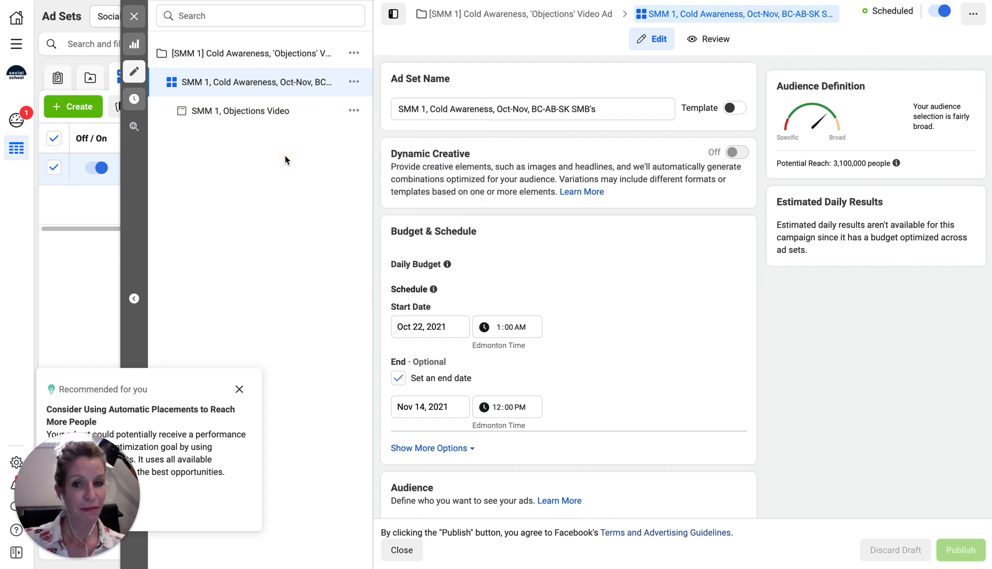
pyautogui.click(134, 16)
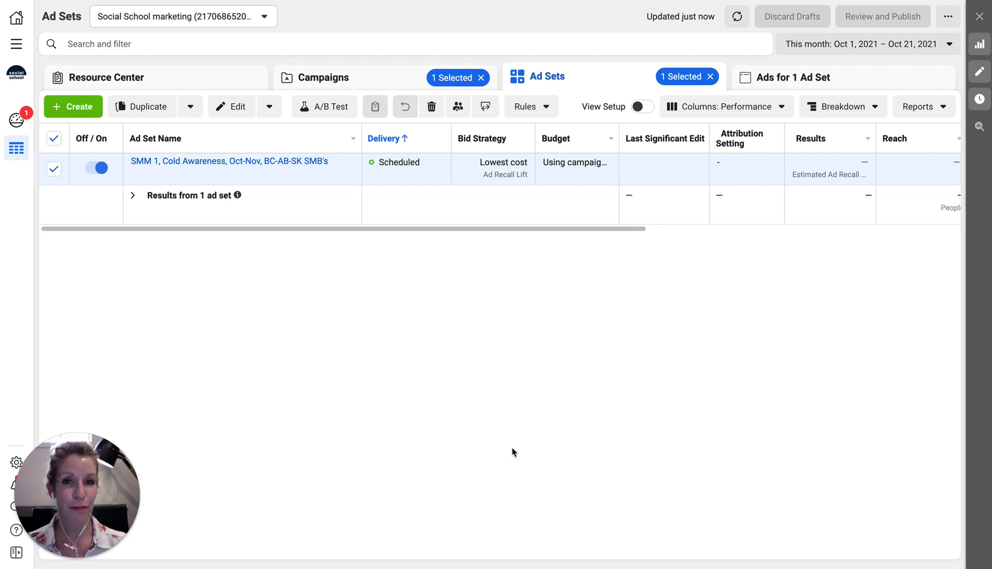